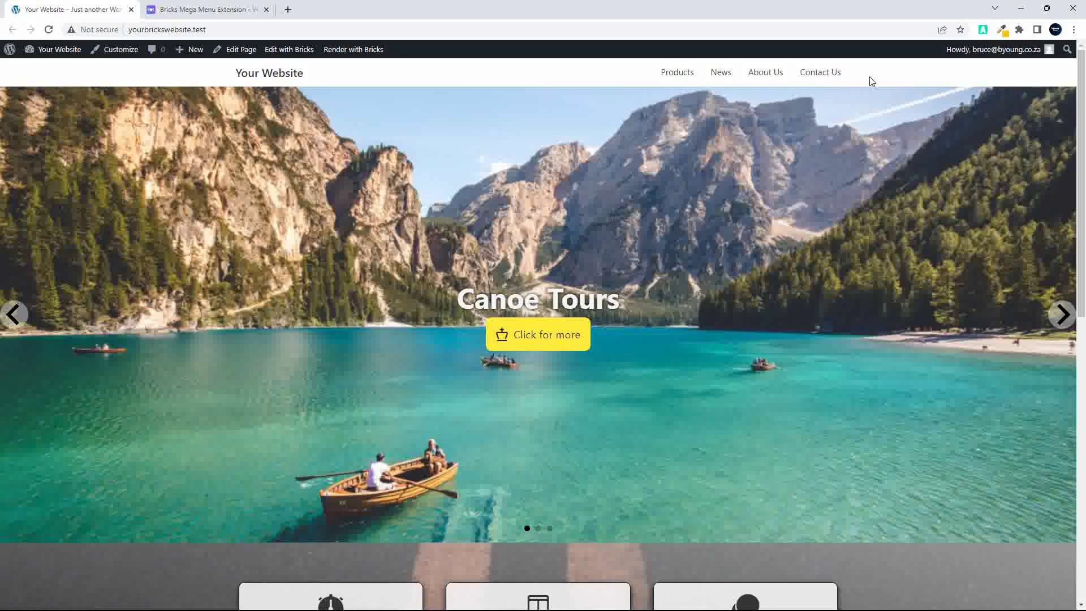
# - Preview the Contact Us mega menu on the website and view the Bricks Mega Menu Extension download page
pyautogui.moveTo(817, 79)
pyautogui.scroll(-2, 509, 152)
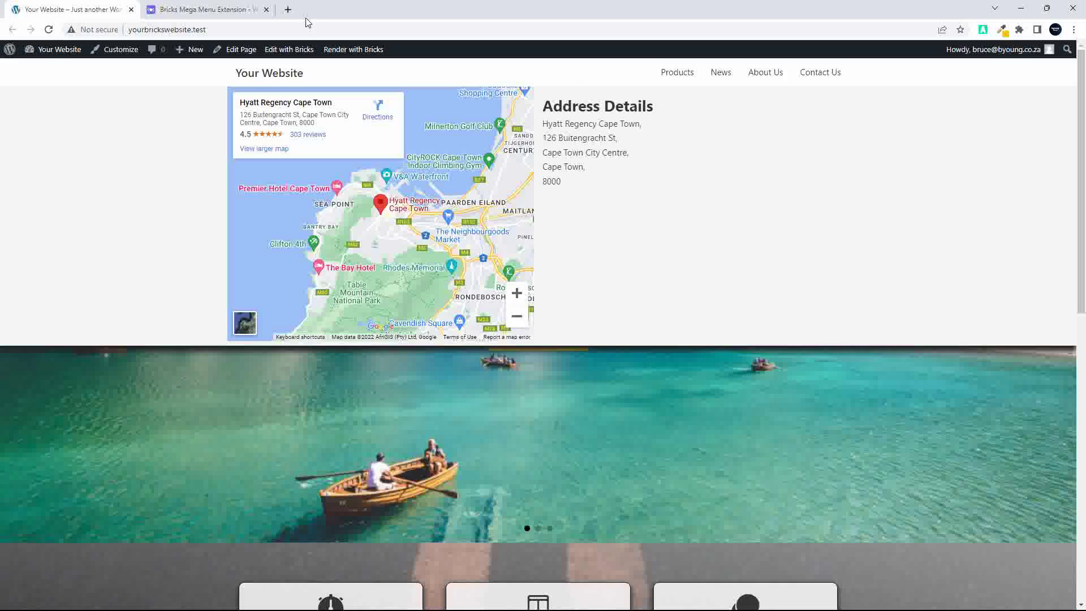
pyautogui.click(220, 11)
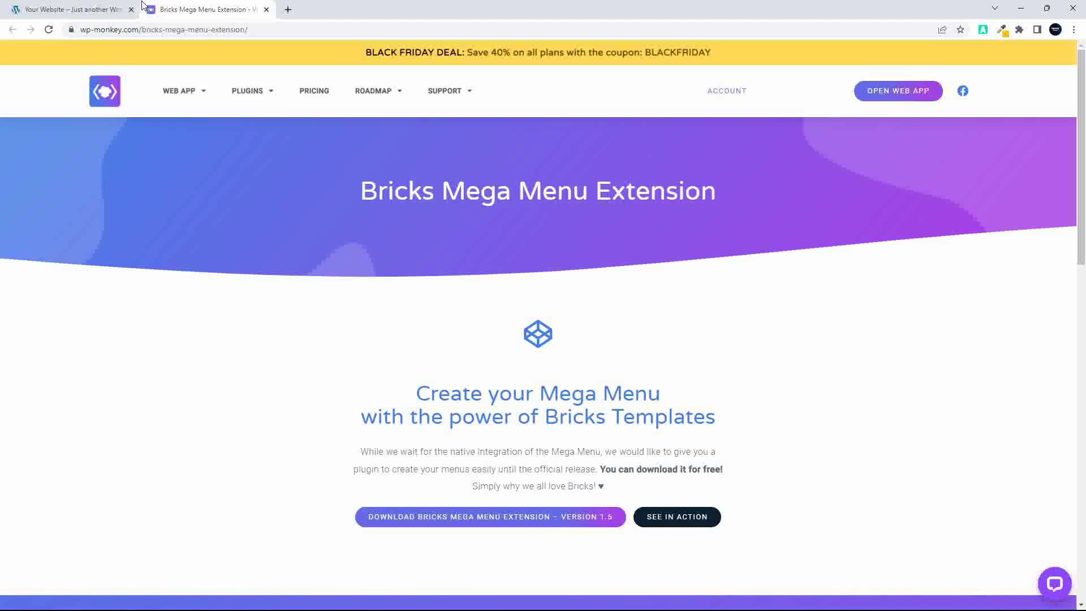
pyautogui.click(83, 10)
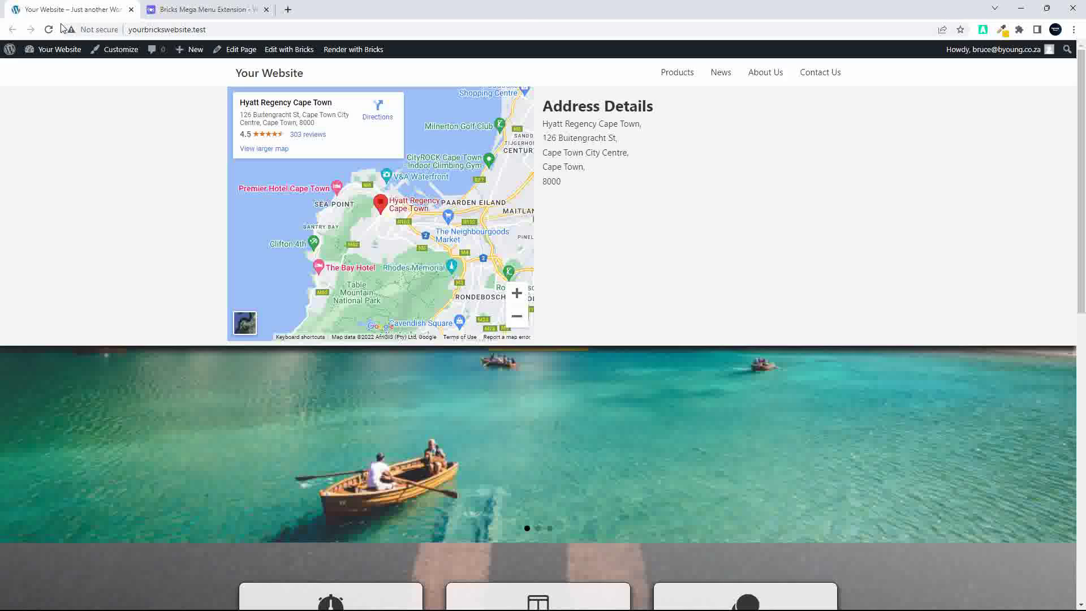
# - Check the installed plugins in the WordPress dashboard for the Bricks Mega Menu Extension
pyautogui.click(56, 51)
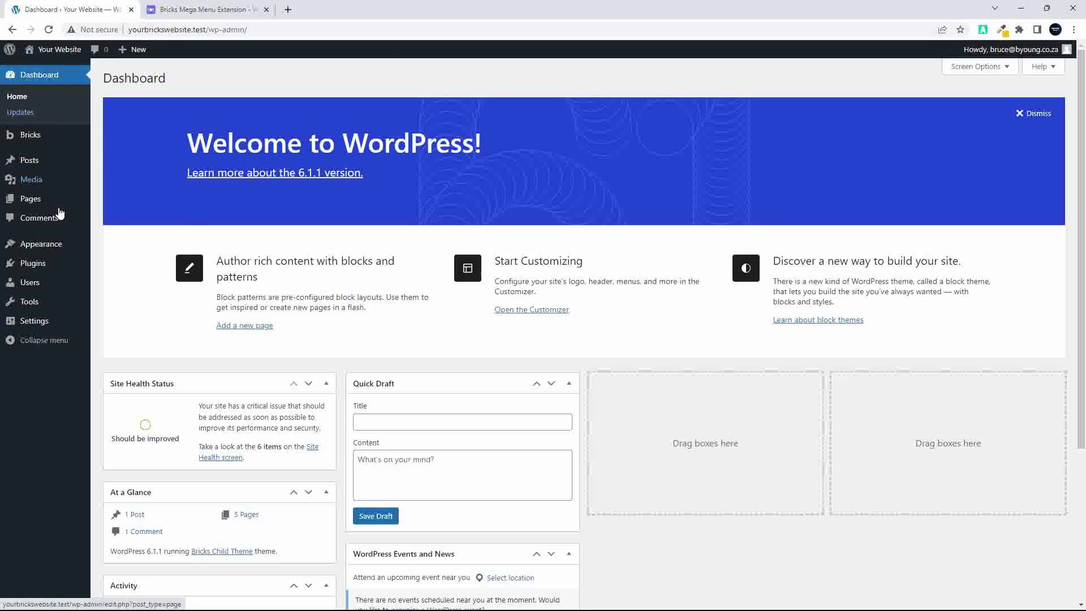
pyautogui.click(39, 266)
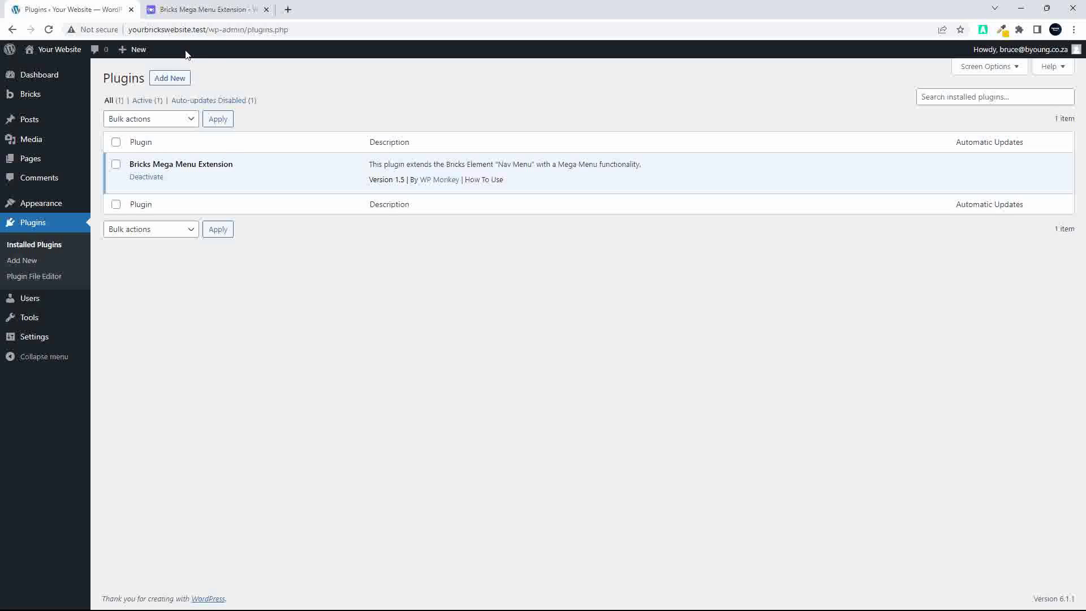
# - Open the Header template in the Bricks editor and show the Nav Menu's mega menu settings
pyautogui.click(37, 99)
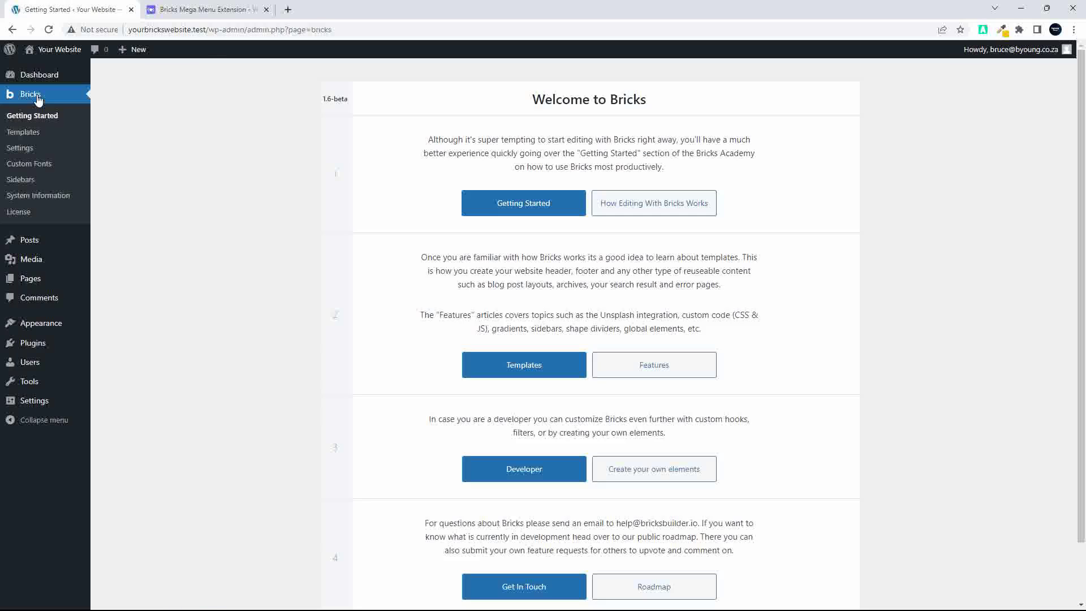
pyautogui.click(38, 136)
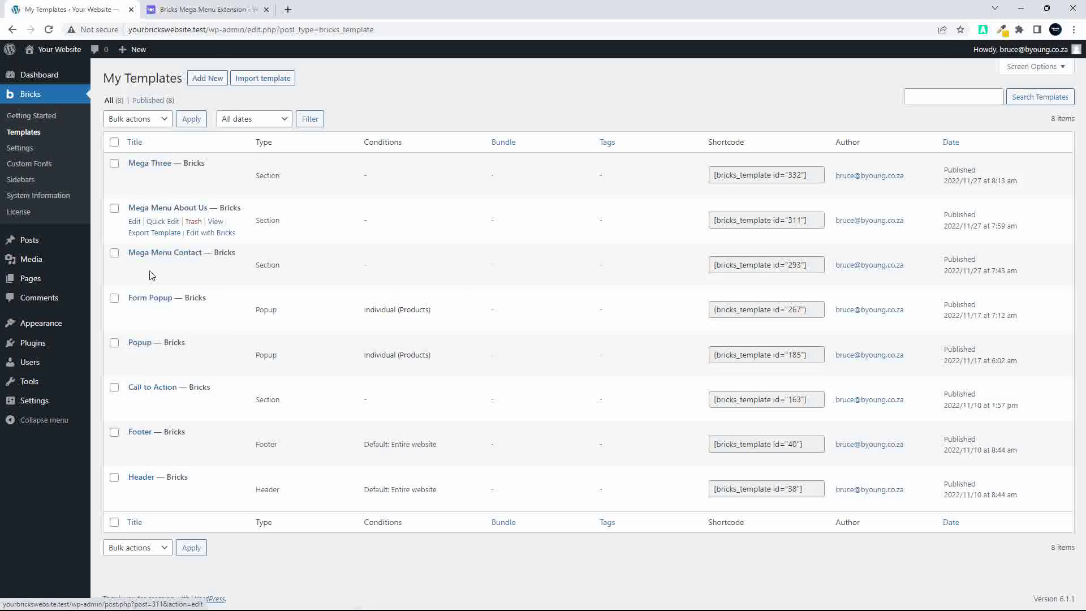
pyautogui.click(208, 503)
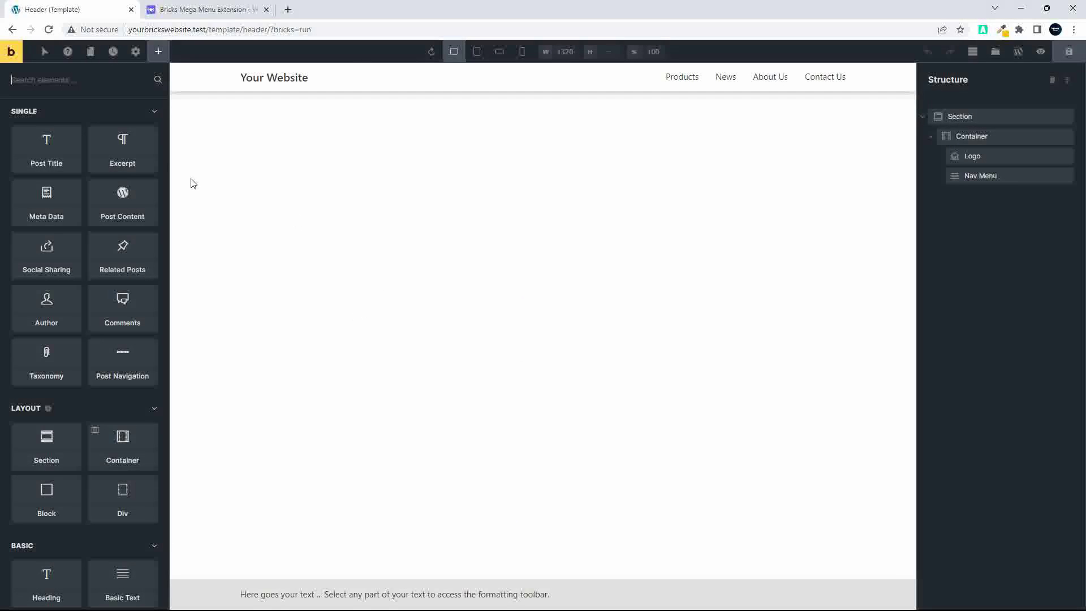
pyautogui.click(730, 86)
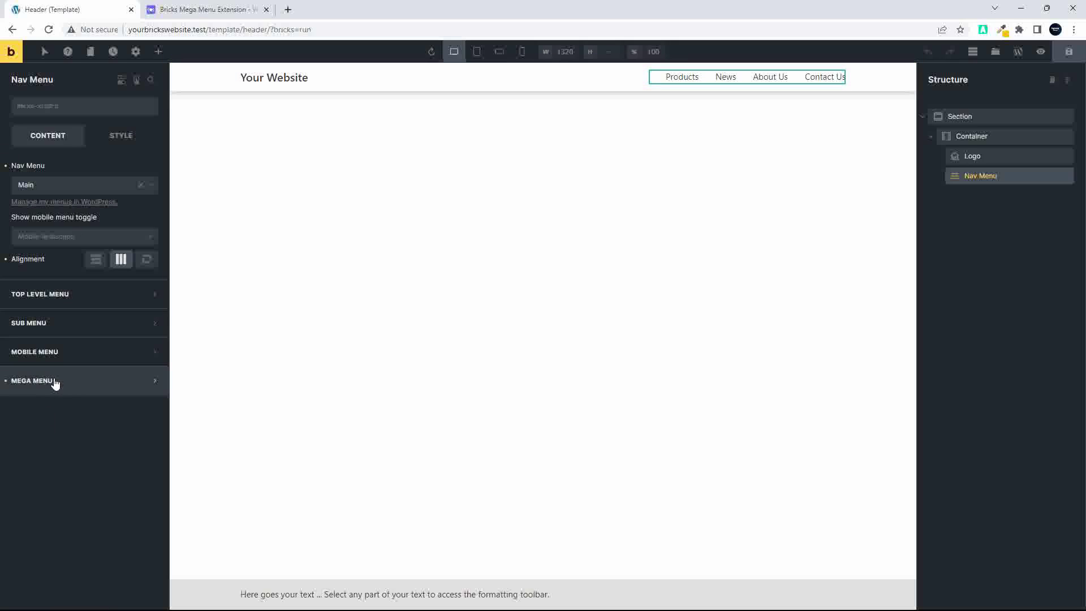
pyautogui.click(114, 385)
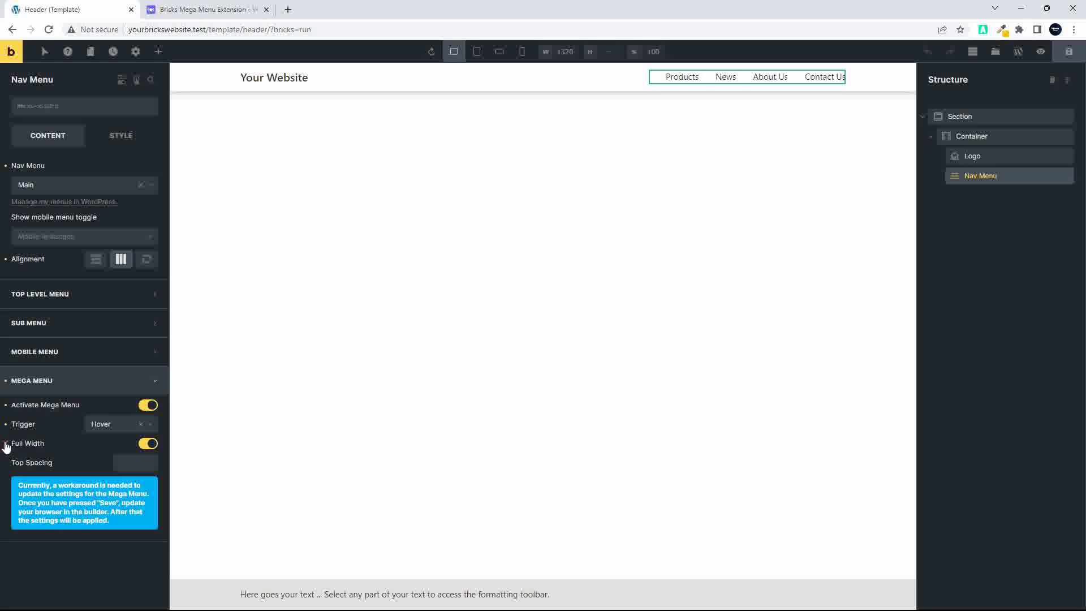
# - Reset the Nav Menu's Activate Mega Menu, Trigger and Full Width settings
pyautogui.click(6, 425)
pyautogui.click(6, 405)
pyautogui.click(5, 444)
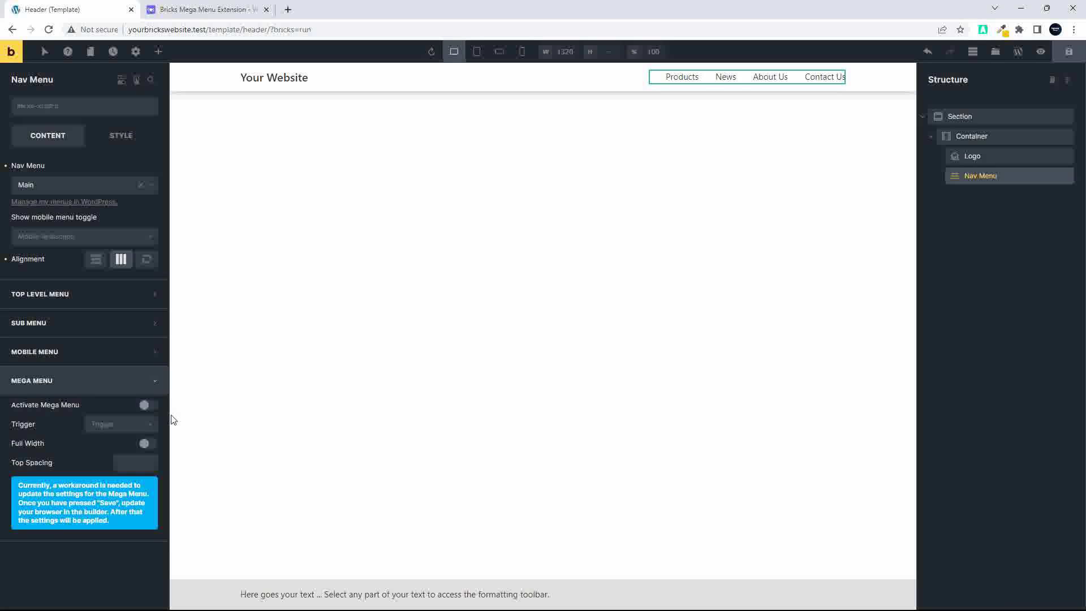
# - Activate the mega menu with a Hover trigger and full width, save the header template and reload the builder
pyautogui.click(145, 408)
pyautogui.click(129, 426)
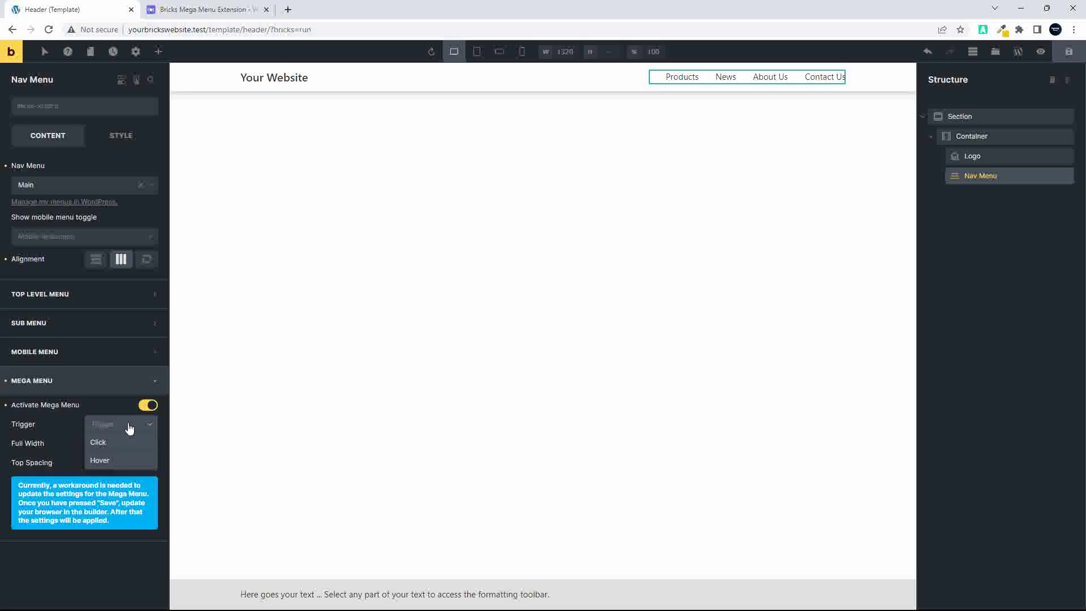
pyautogui.click(100, 460)
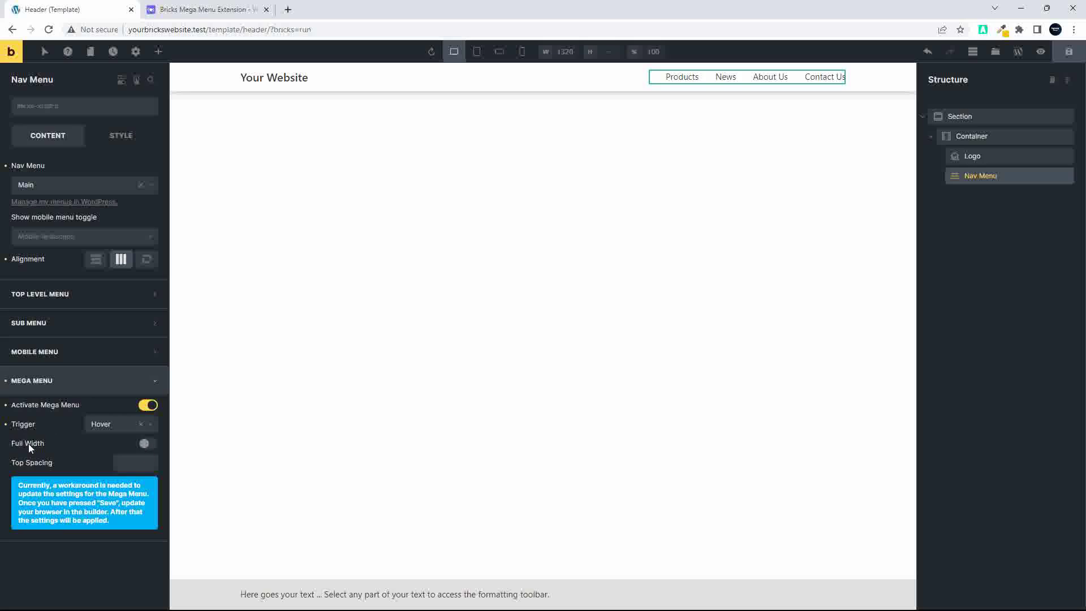
pyautogui.click(145, 444)
pyautogui.click(1069, 51)
pyautogui.click(48, 30)
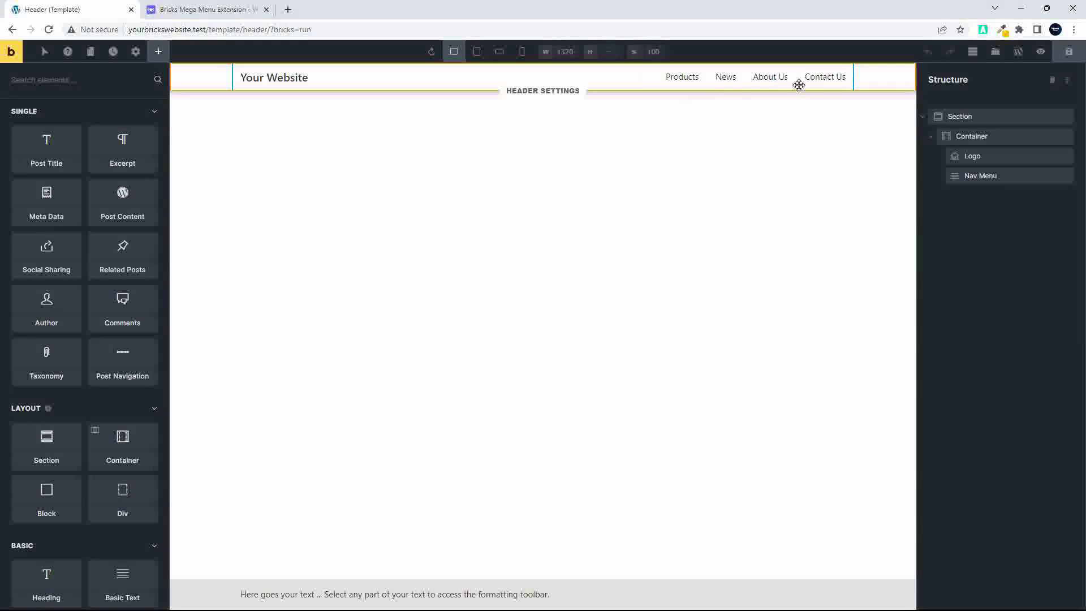
# - Preview the Contact Us mega menu in the builder and open the Mega Menu Contact template for editing
pyautogui.moveTo(820, 83)
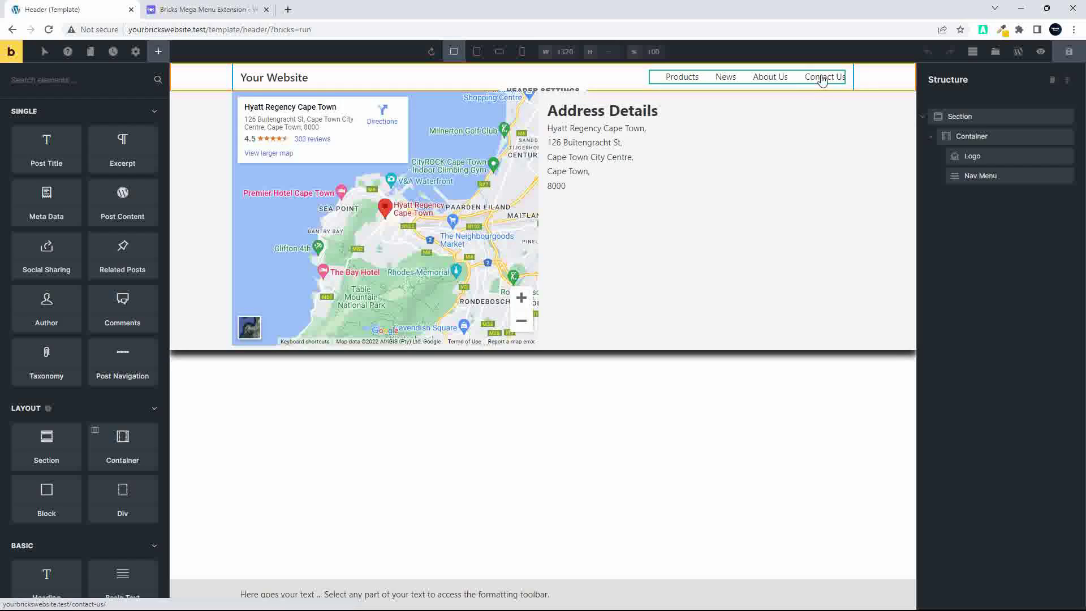
pyautogui.scroll(-1, 533, 177)
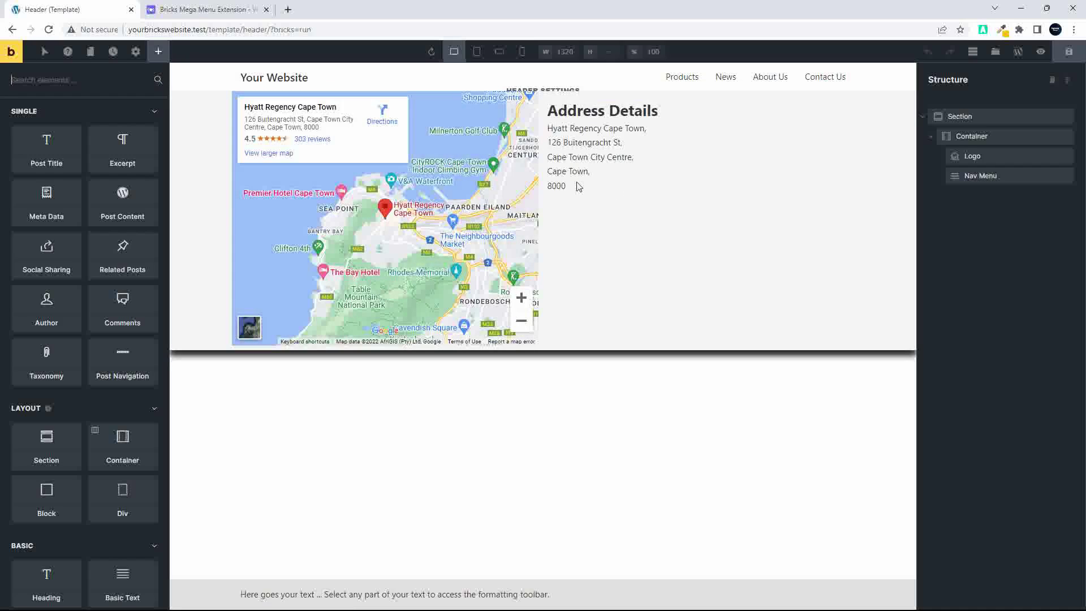
pyautogui.click(994, 52)
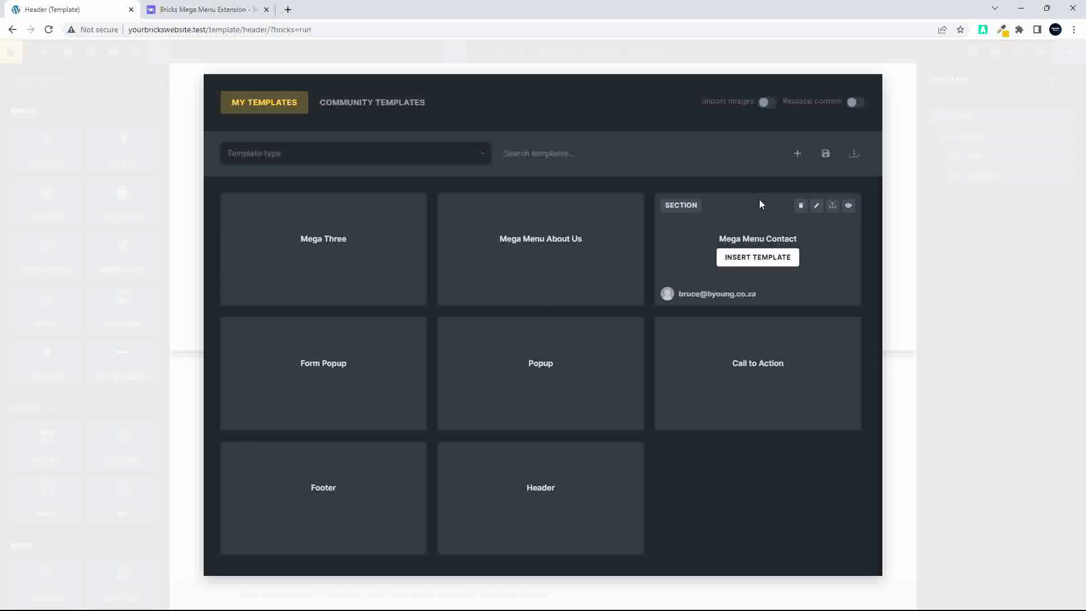
pyautogui.click(815, 208)
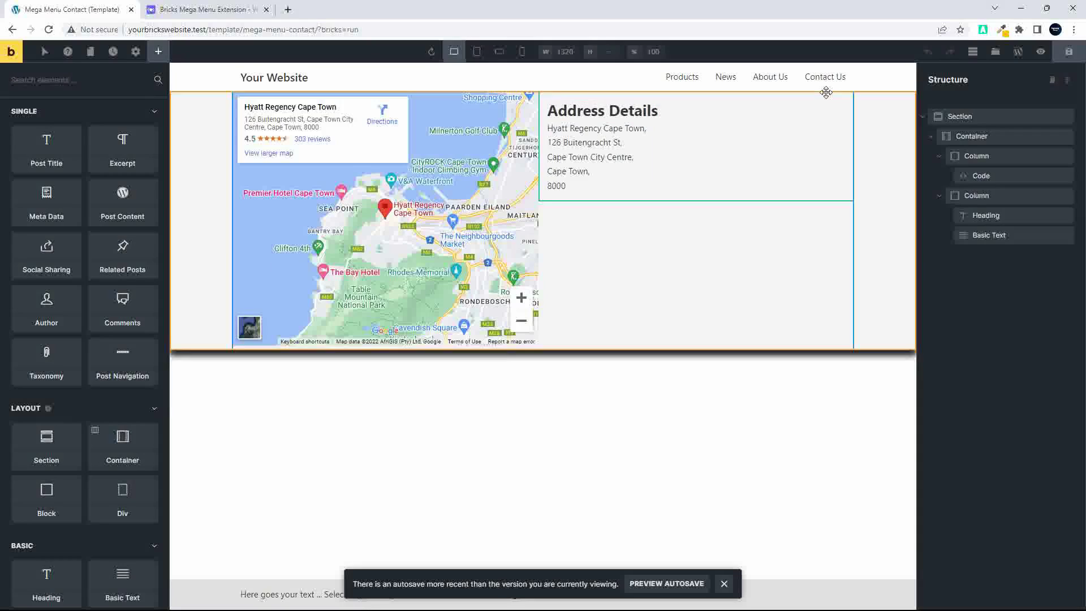
# - View the Mega Menu Contact template on the frontend and open the WordPress Menus page in a separate tab
pyautogui.click(1041, 57)
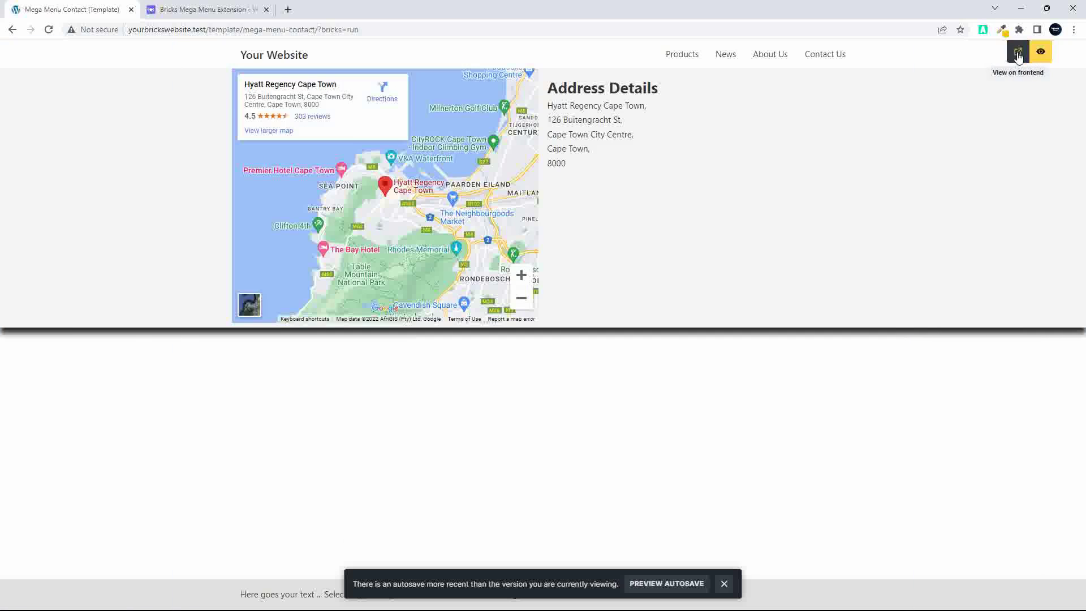
pyautogui.click(1018, 52)
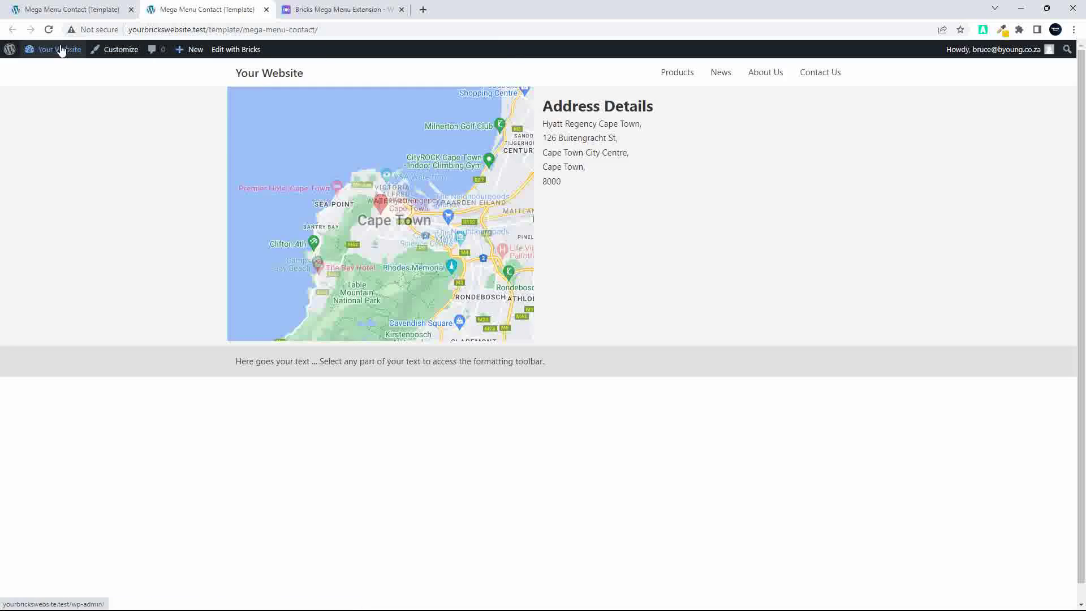
pyautogui.rightClick(54, 55)
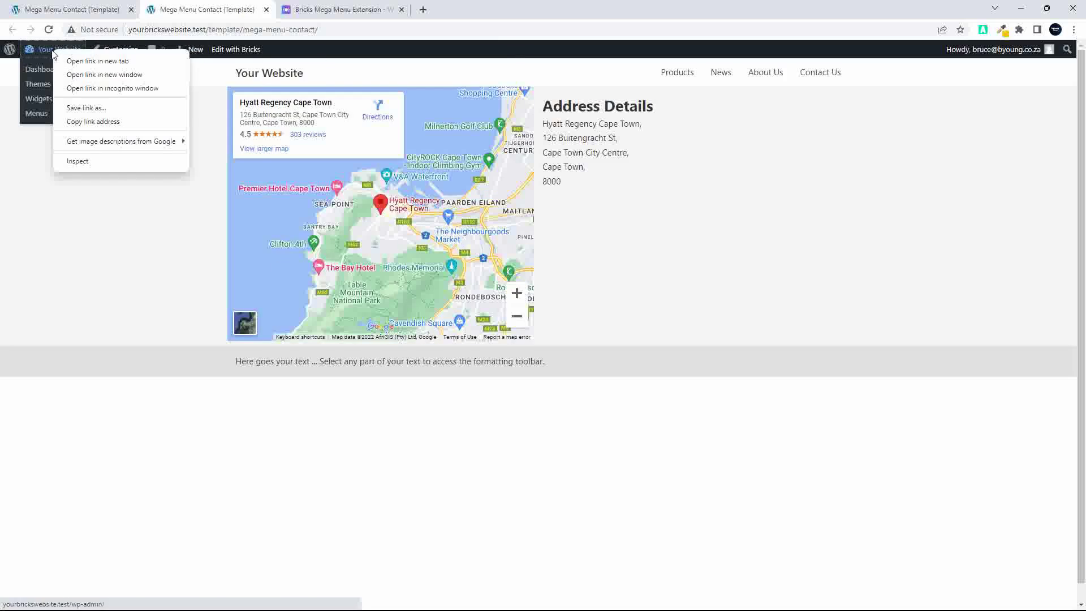
pyautogui.rightClick(35, 115)
pyautogui.rightClick(35, 114)
pyautogui.click(63, 126)
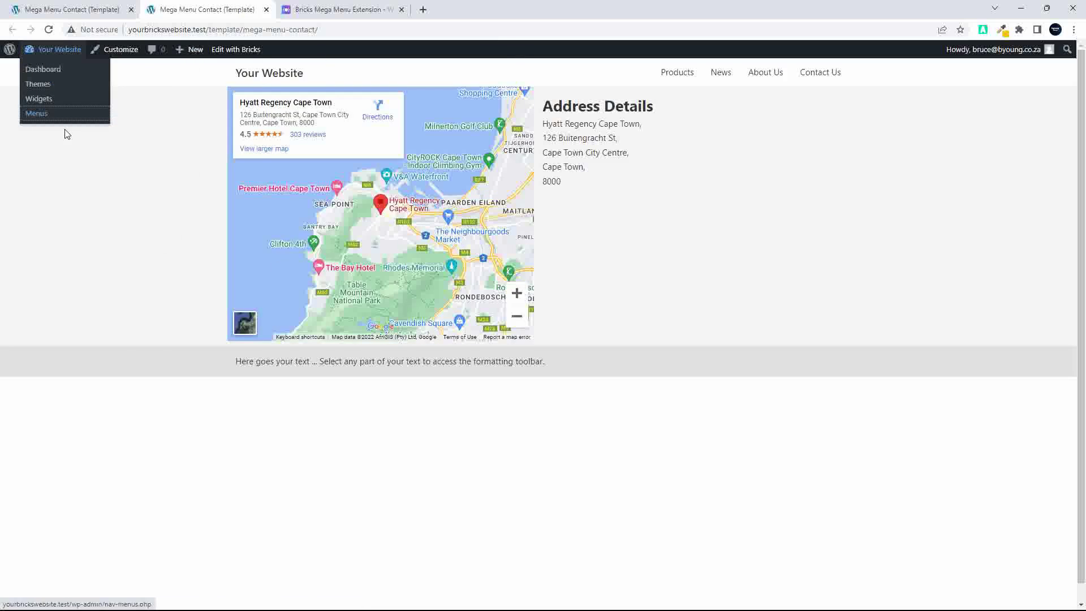
pyautogui.click(326, 7)
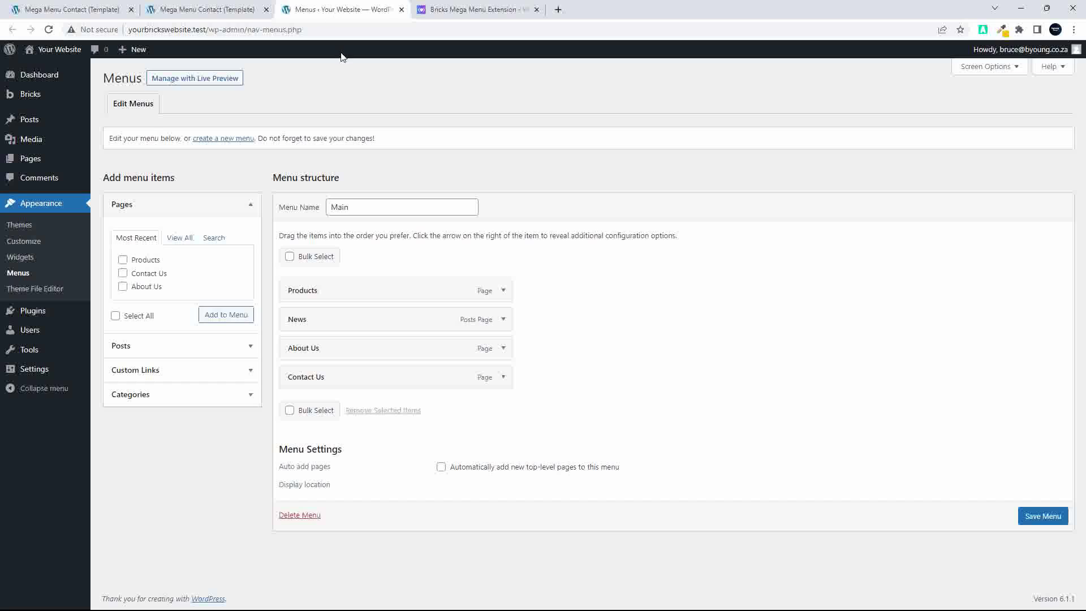
# - Expand the Contact Us menu item and examine its Mega Menu – Bricks Template Shortcode options
pyautogui.click(503, 377)
pyautogui.click(317, 454)
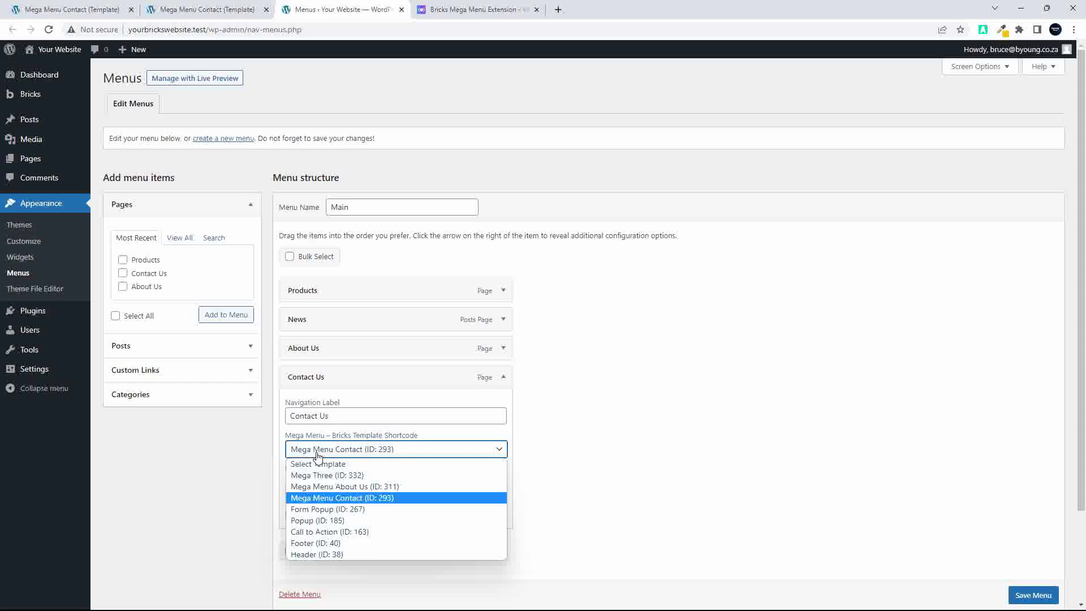
pyautogui.click(317, 452)
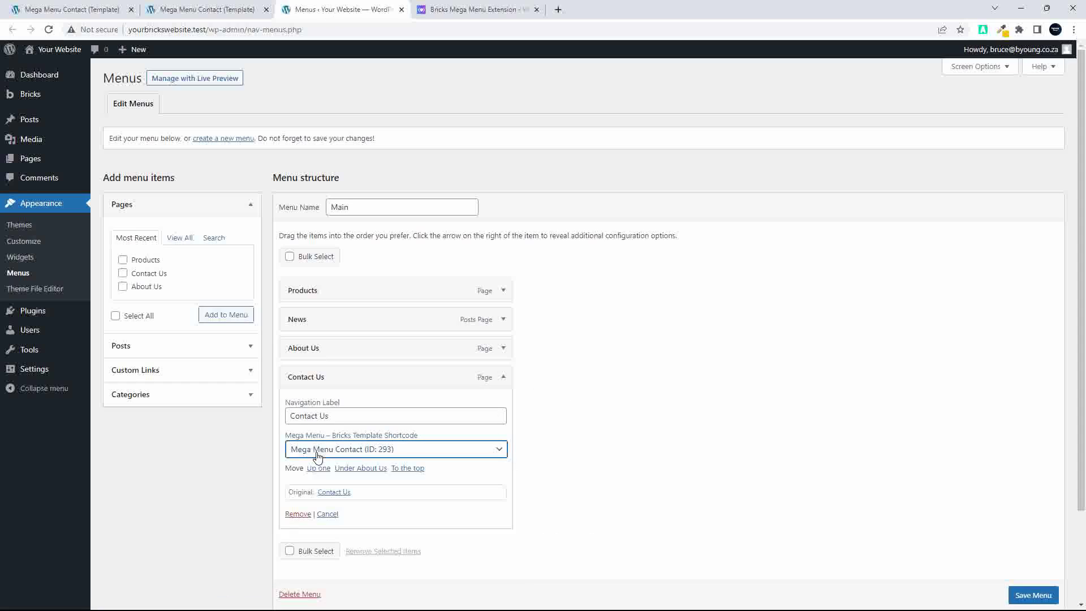
pyautogui.click(308, 451)
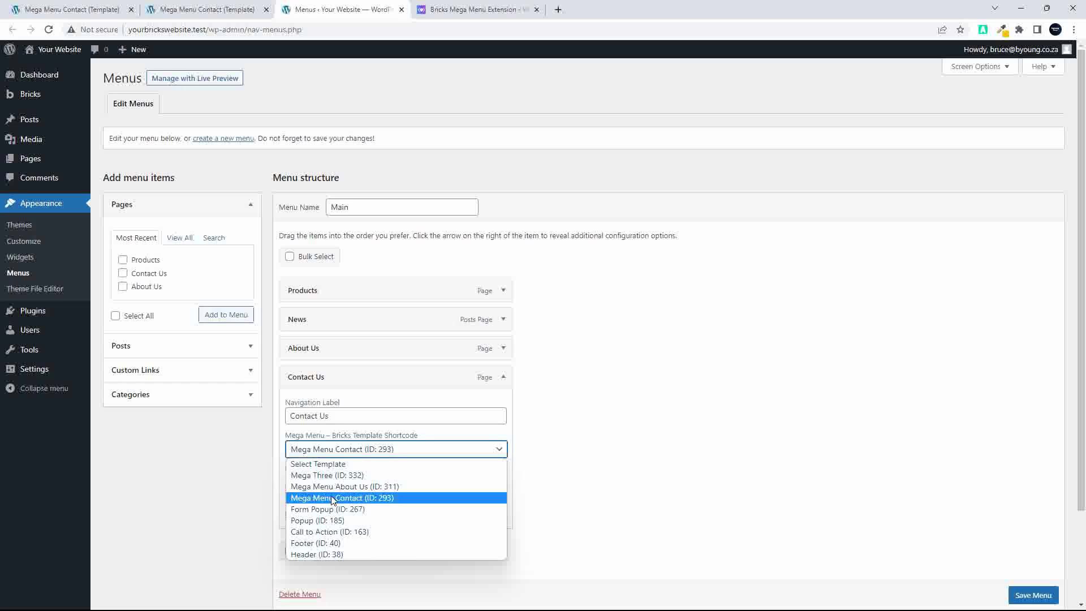
pyautogui.click(644, 477)
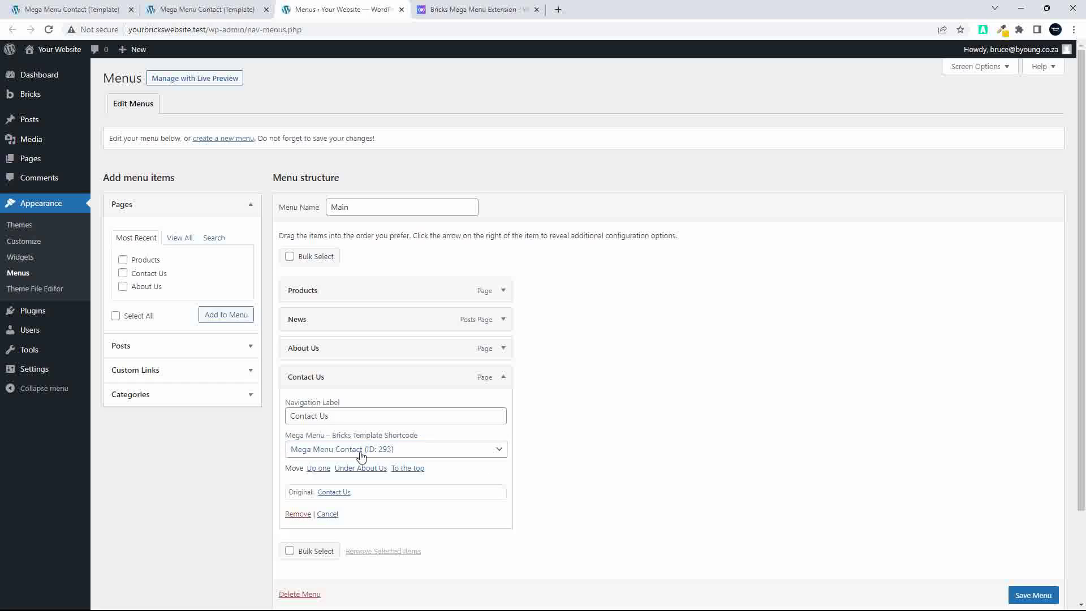
# - Go to the website's home page and preview the Contact Us mega menu
pyautogui.click(185, 12)
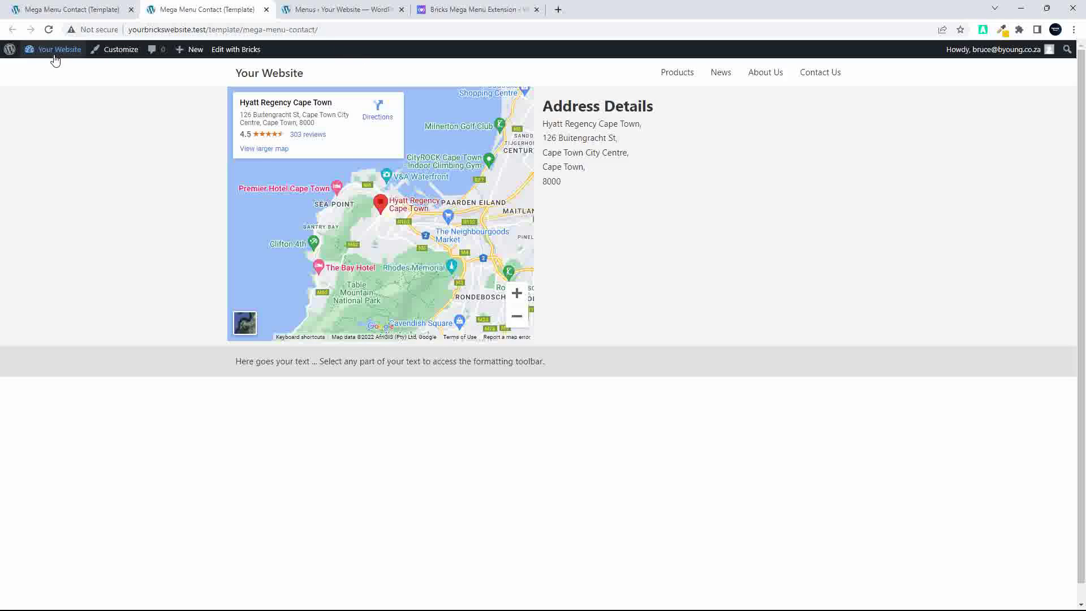
pyautogui.click(259, 28)
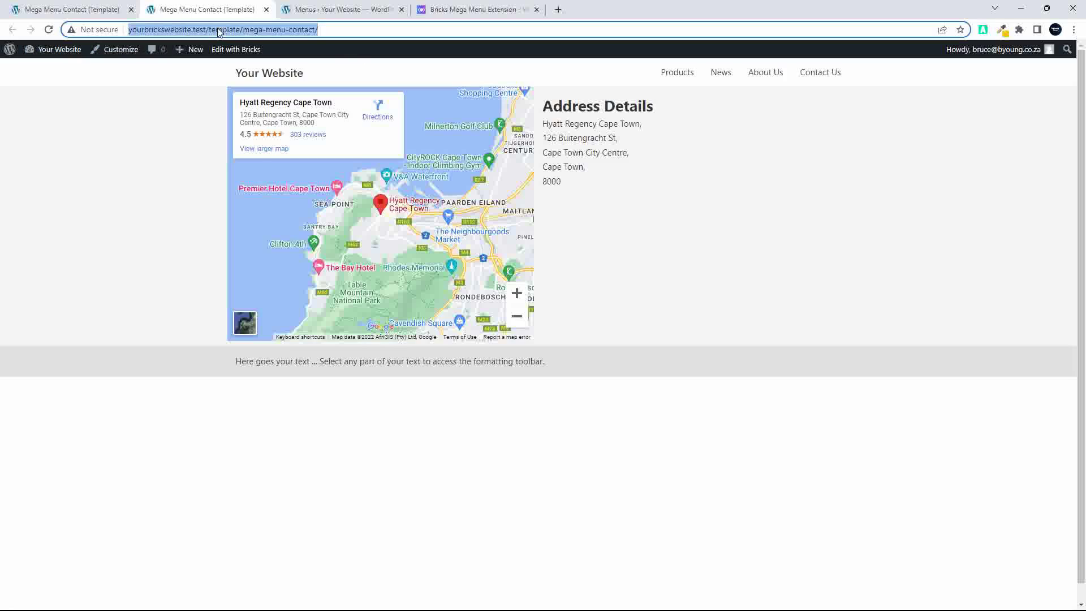
pyautogui.click(252, 73)
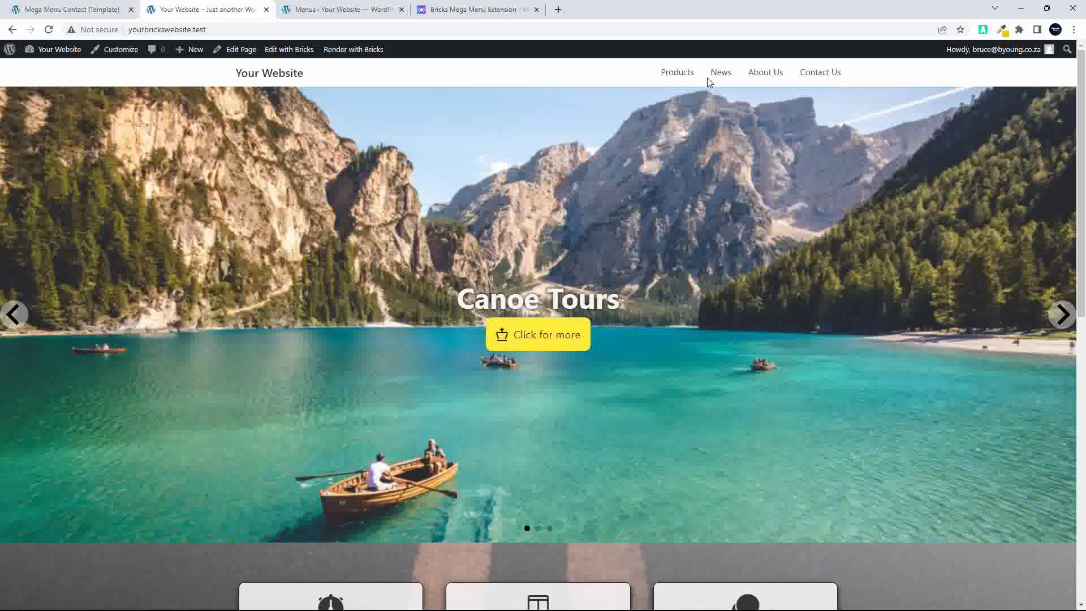
pyautogui.moveTo(807, 77)
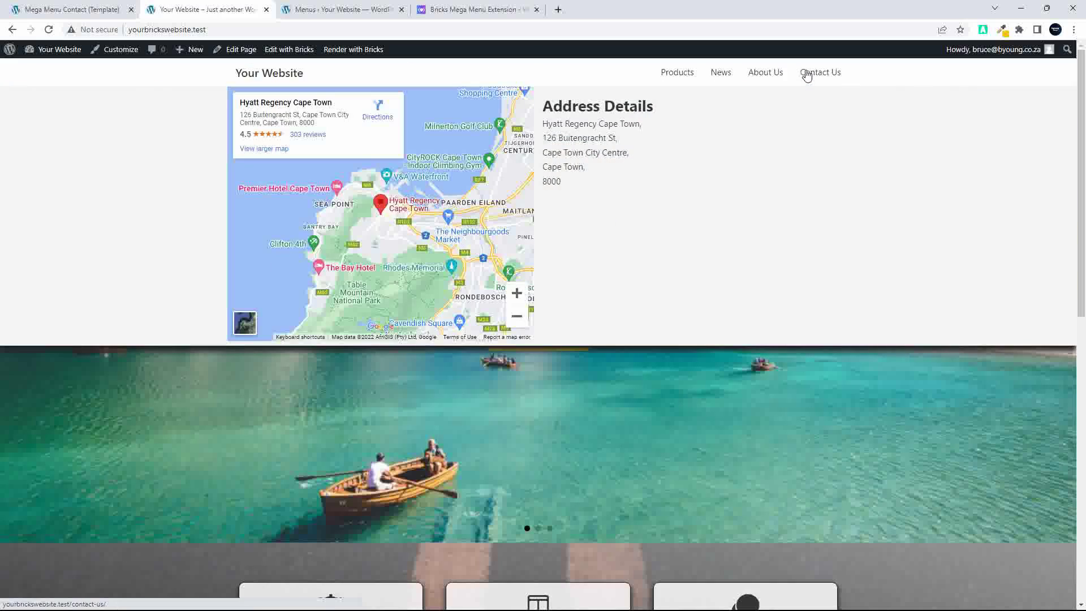
pyautogui.scroll(-2, 495, 117)
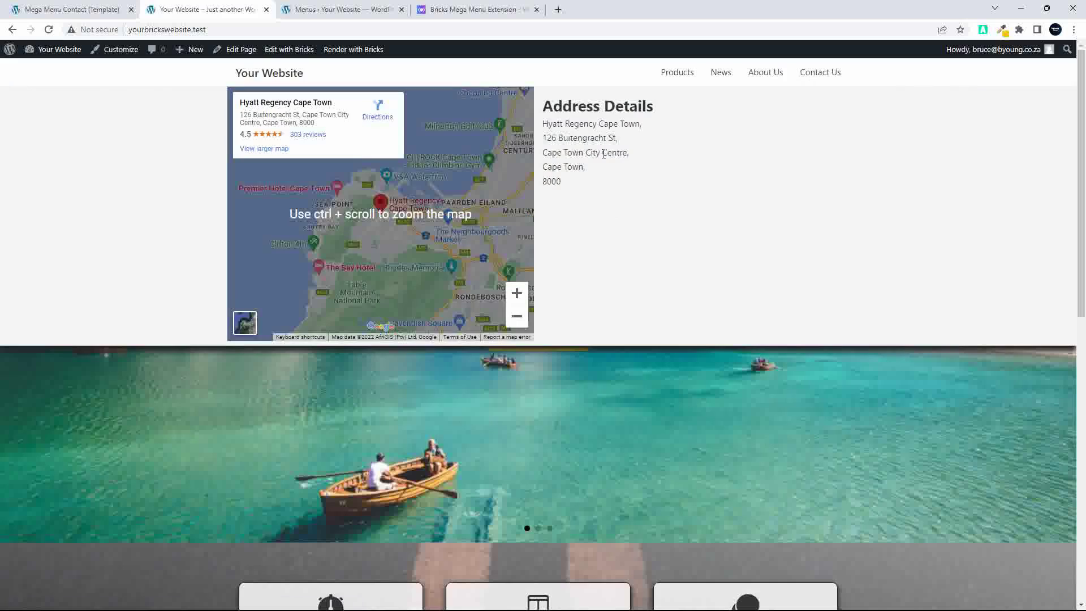
# - Leave preview in the Mega Menu Contact template, duplicate the Address Details heading and place the copy below the address text
pyautogui.click(75, 10)
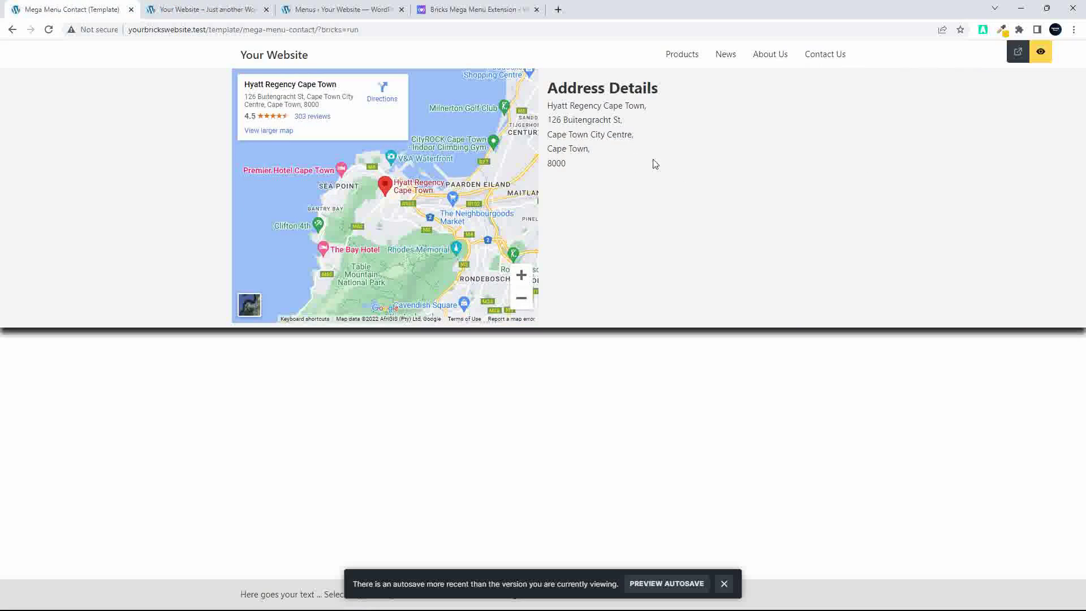
pyautogui.click(1040, 52)
pyautogui.click(704, 176)
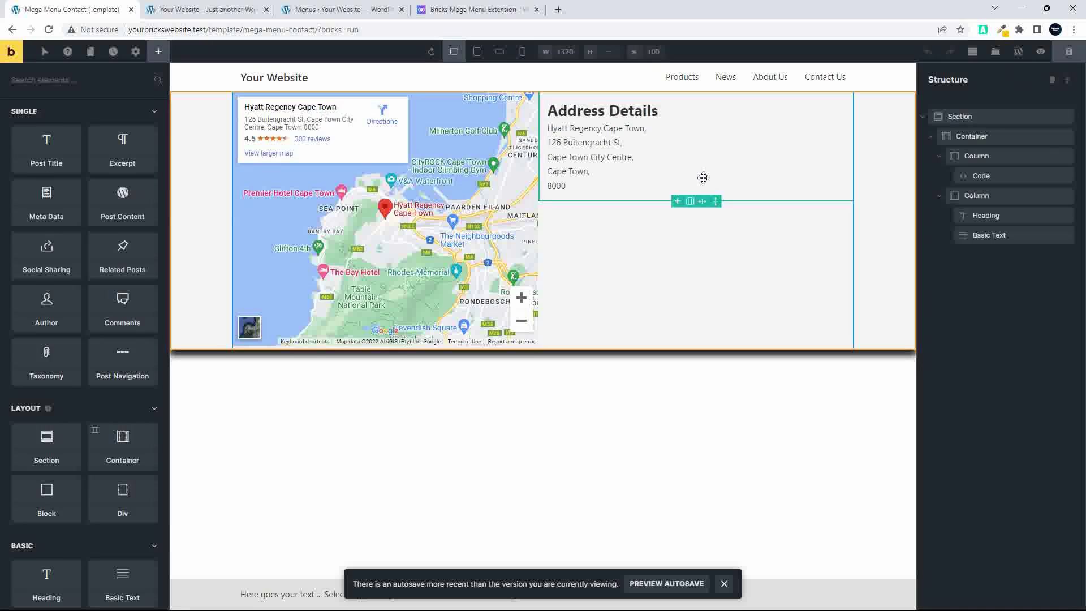
pyautogui.rightClick(983, 200)
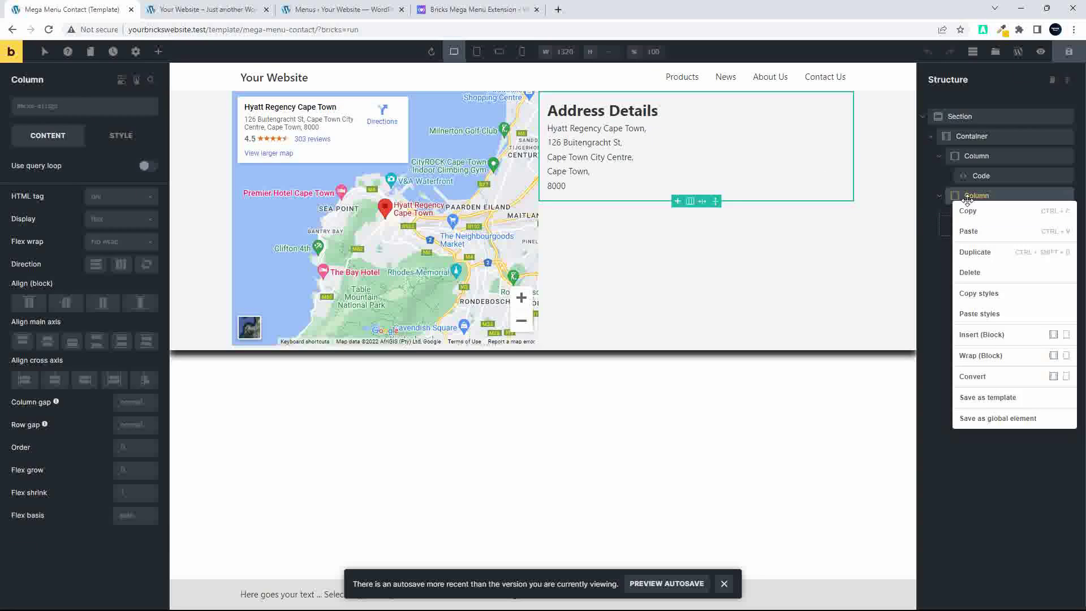
pyautogui.click(995, 193)
pyautogui.rightClick(986, 216)
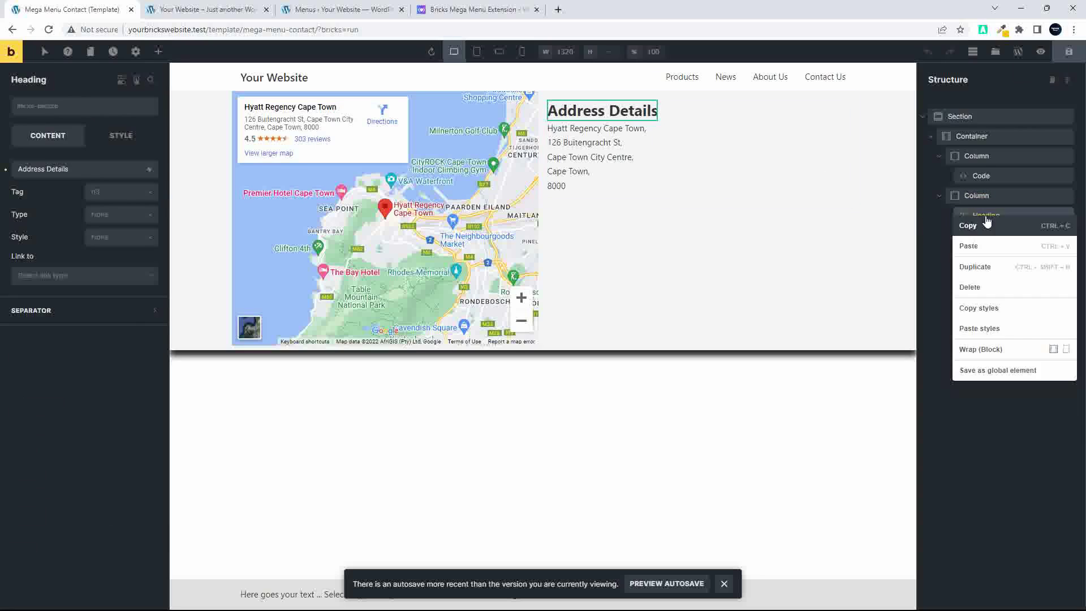
pyautogui.click(987, 266)
pyautogui.moveTo(982, 217); pyautogui.dragTo(990, 260)
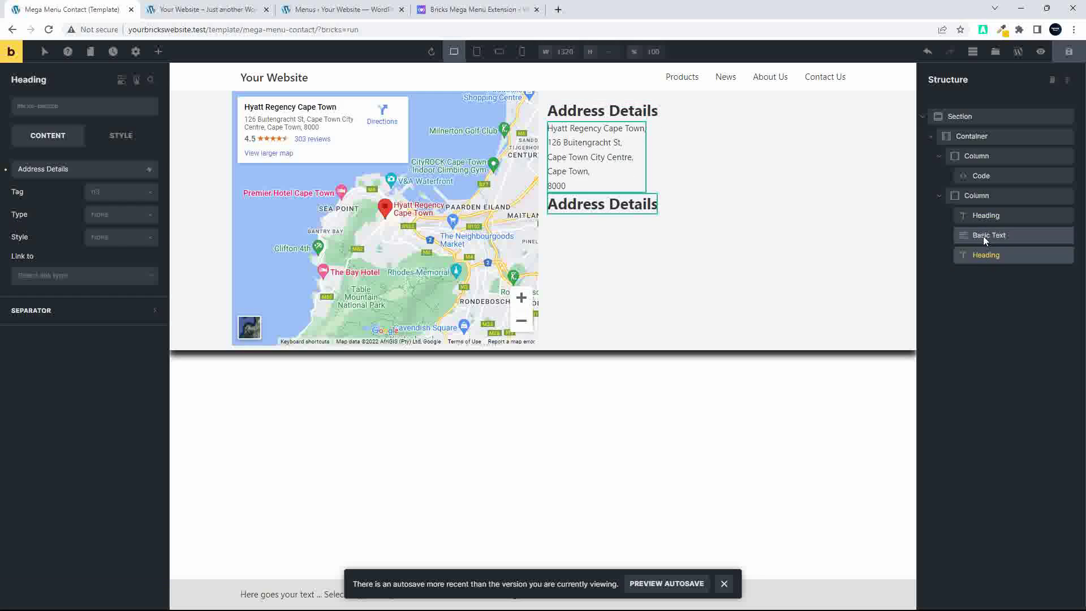
# - Duplicate the address Basic Text element, place the copy below the second Address Details heading and save the template
pyautogui.rightClick(983, 236)
pyautogui.click(991, 290)
pyautogui.click(980, 256)
pyautogui.moveTo(980, 256); pyautogui.dragTo(990, 276)
pyautogui.click(1069, 51)
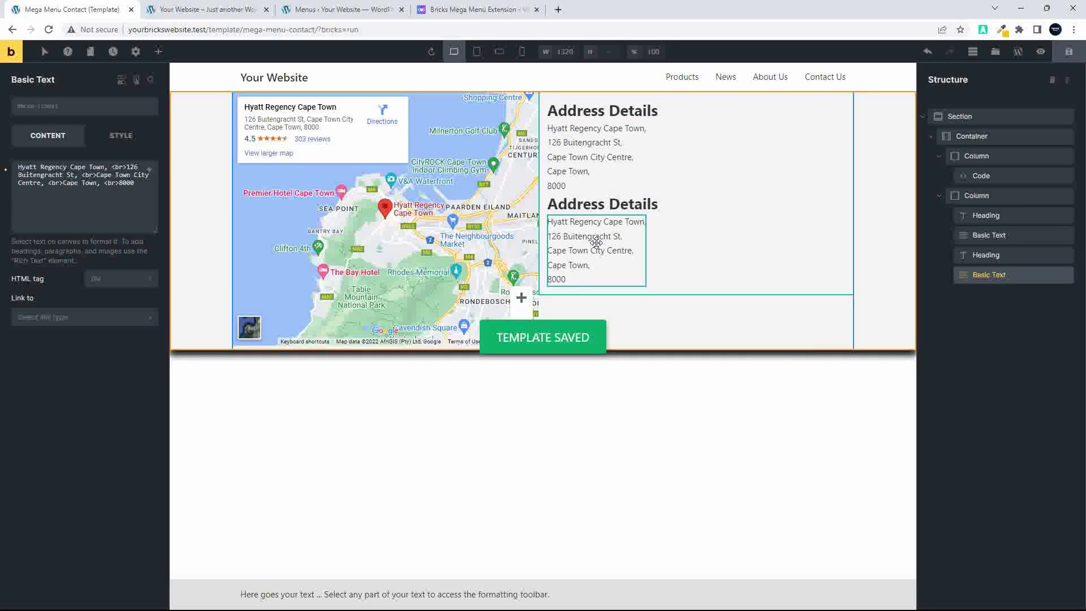
# - Preview the updated Contact Us mega menu on the website's home page
pyautogui.click(337, 9)
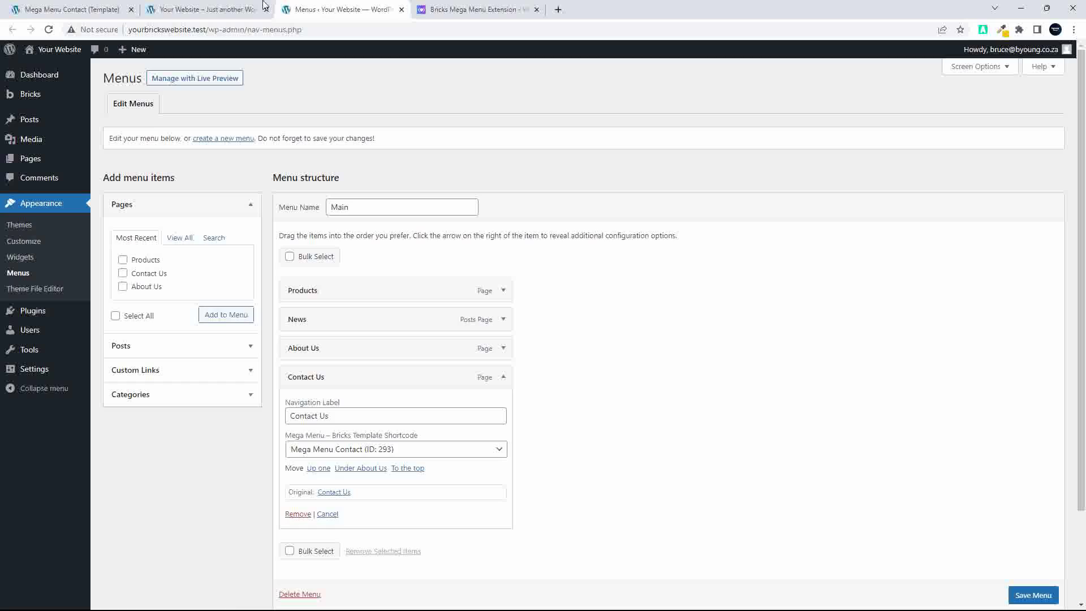
pyautogui.click(187, 17)
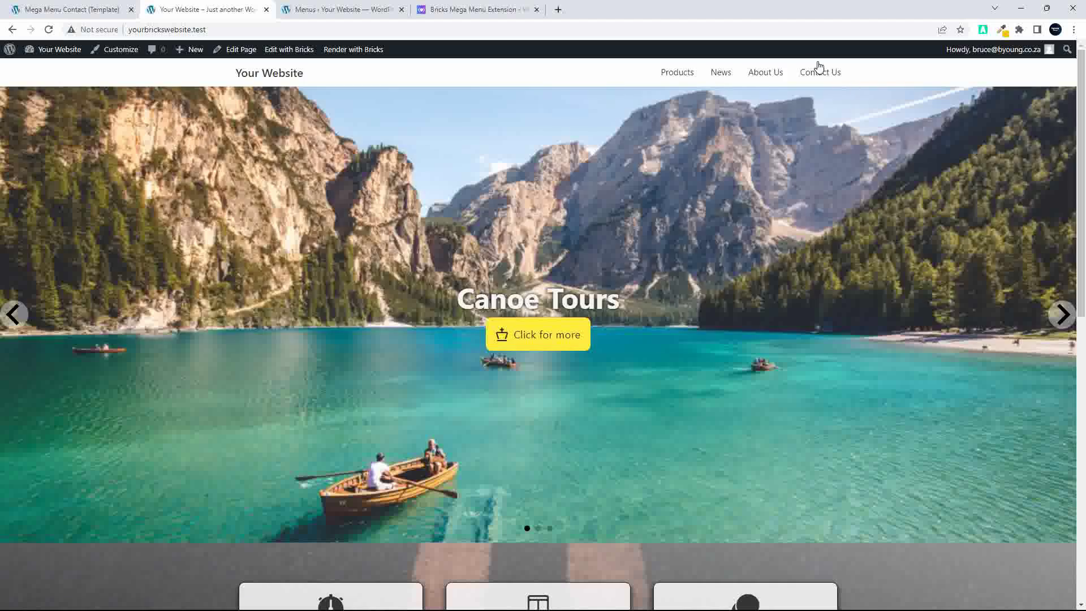
pyautogui.moveTo(829, 73)
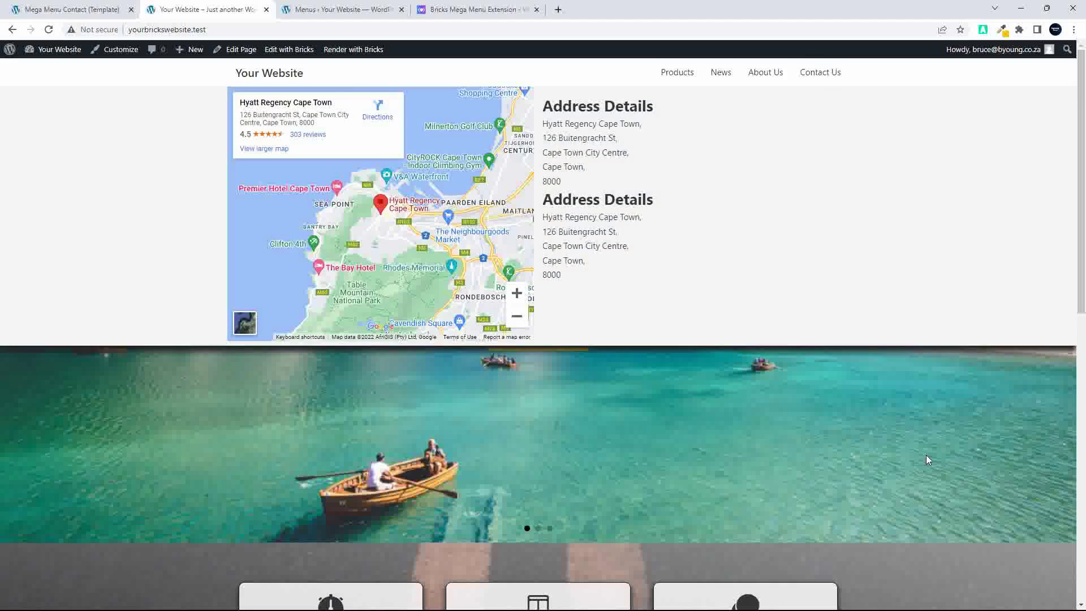
# - Look through the home page sections for content that could be reused as a mega menu
pyautogui.scroll(-4, 925, 453)
pyautogui.scroll(-7, 722, 352)
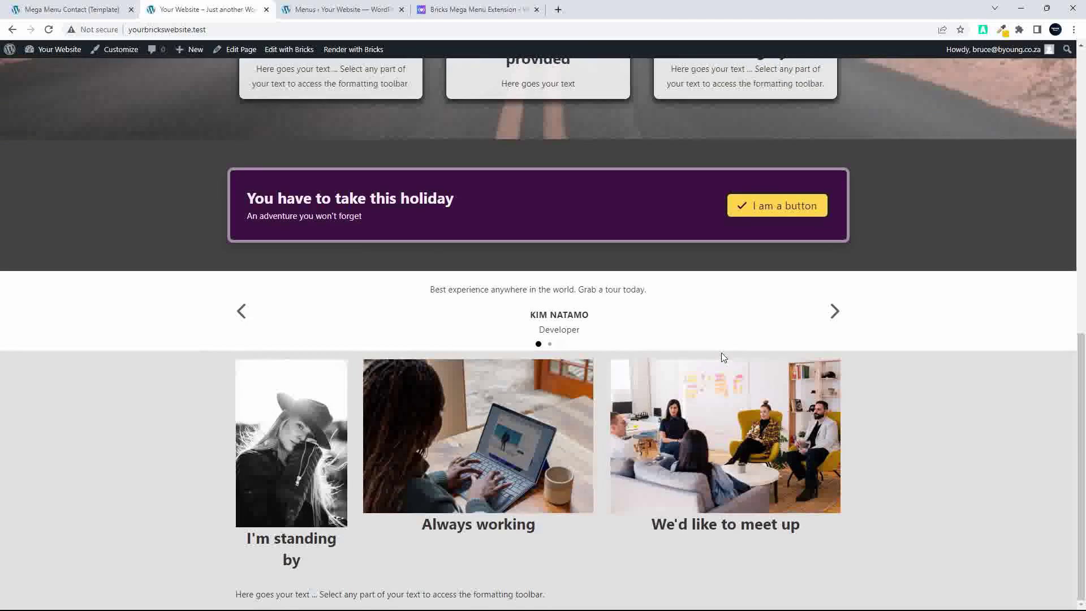
pyautogui.scroll(2, 720, 352)
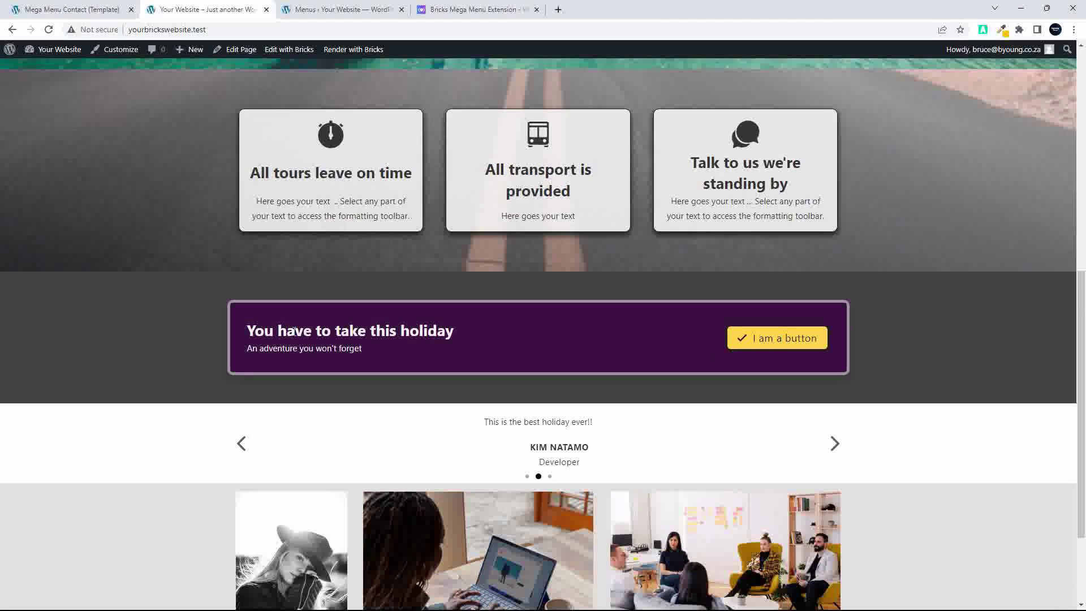
pyautogui.scroll(8, 895, 348)
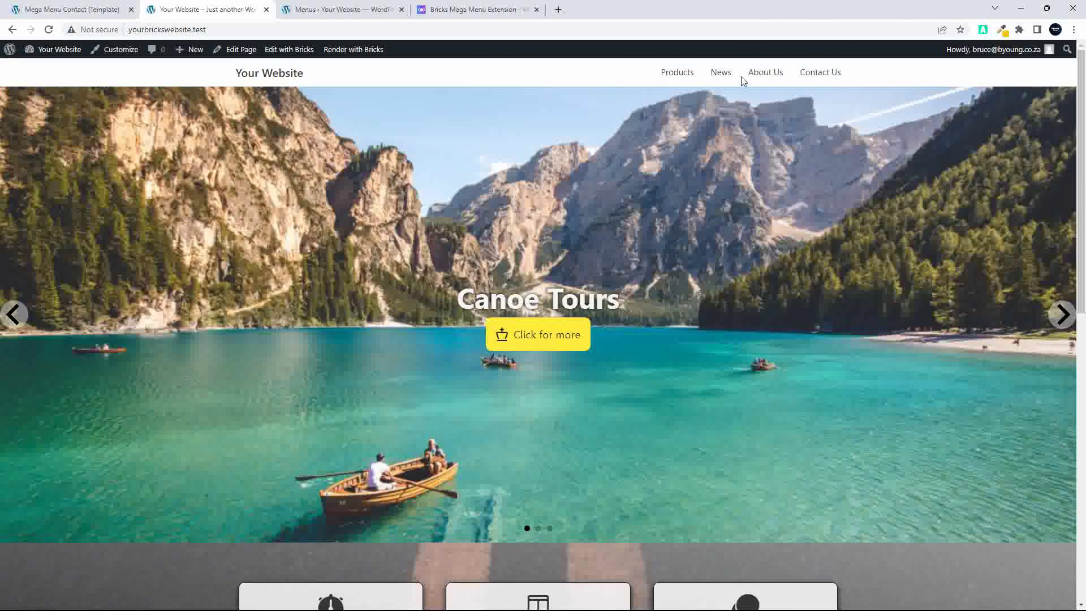
pyautogui.scroll(-5, 818, 305)
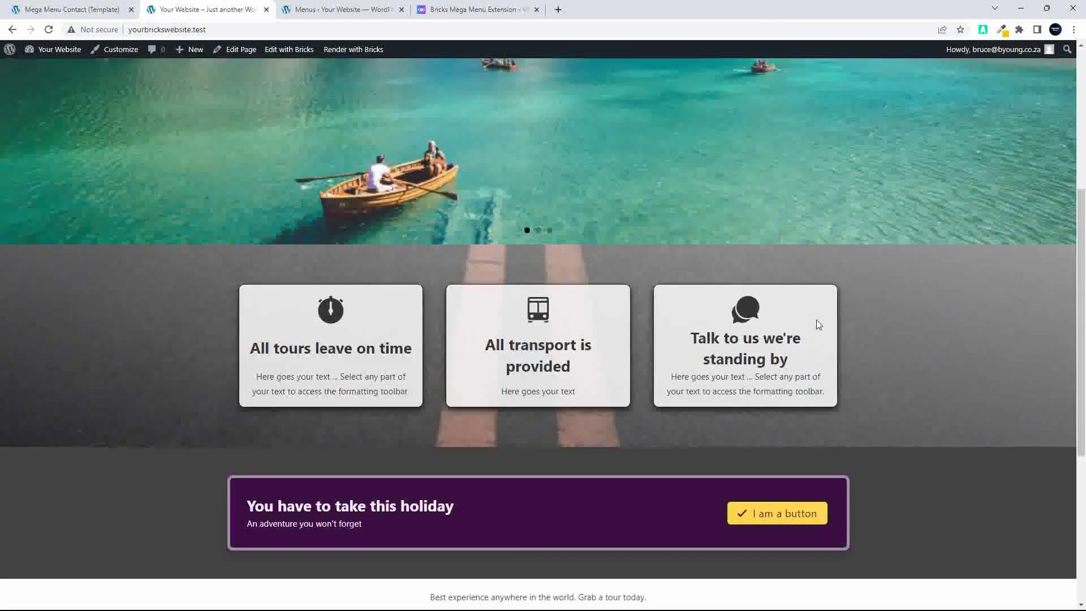
pyautogui.scroll(-2, 848, 322)
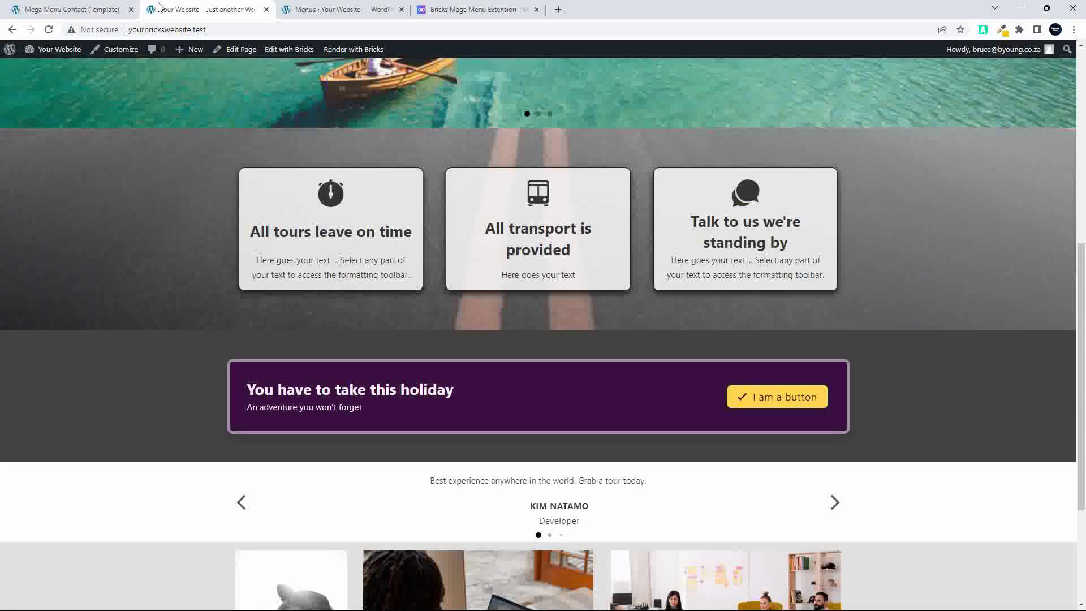
# - Open the home page in the Bricks builder, select the Call to Action section and collapse the structure tree
pyautogui.click(138, 13)
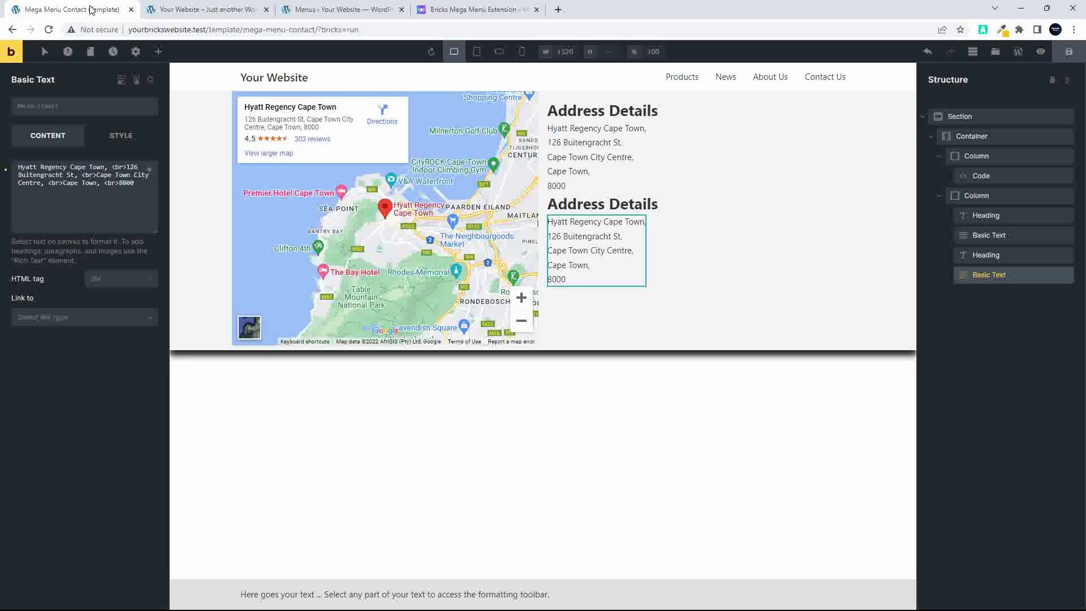
pyautogui.click(90, 52)
pyautogui.click(96, 186)
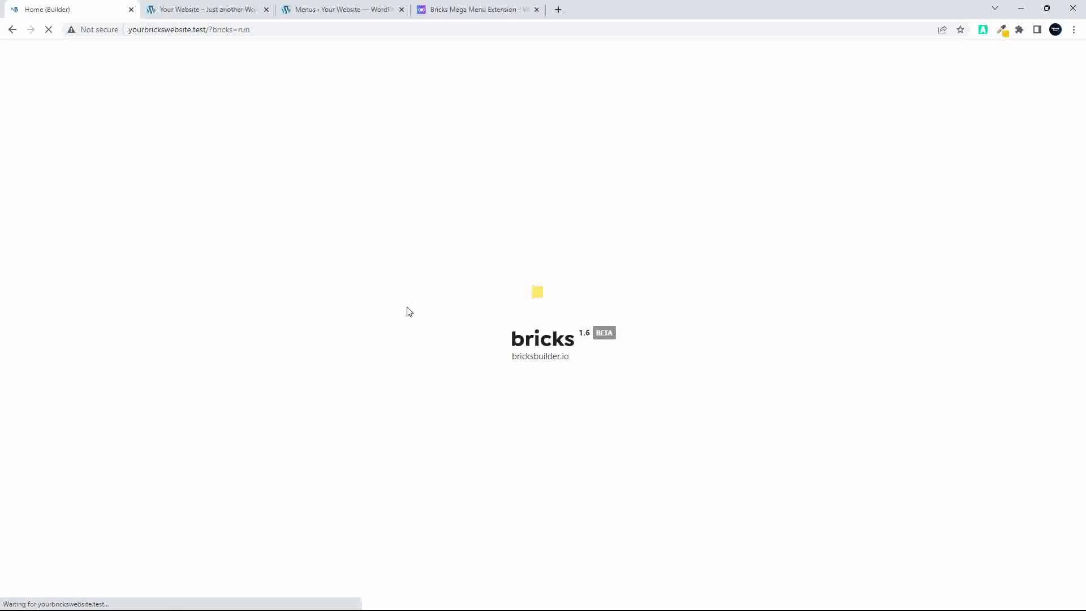
pyautogui.scroll(-9, 456, 313)
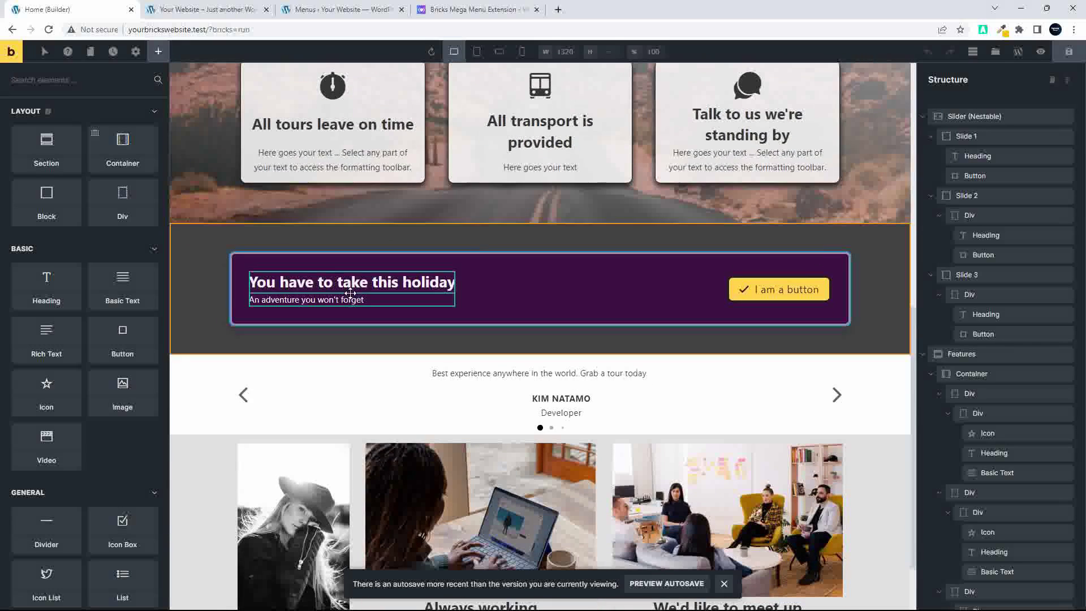
pyautogui.click(885, 254)
pyautogui.click(1068, 81)
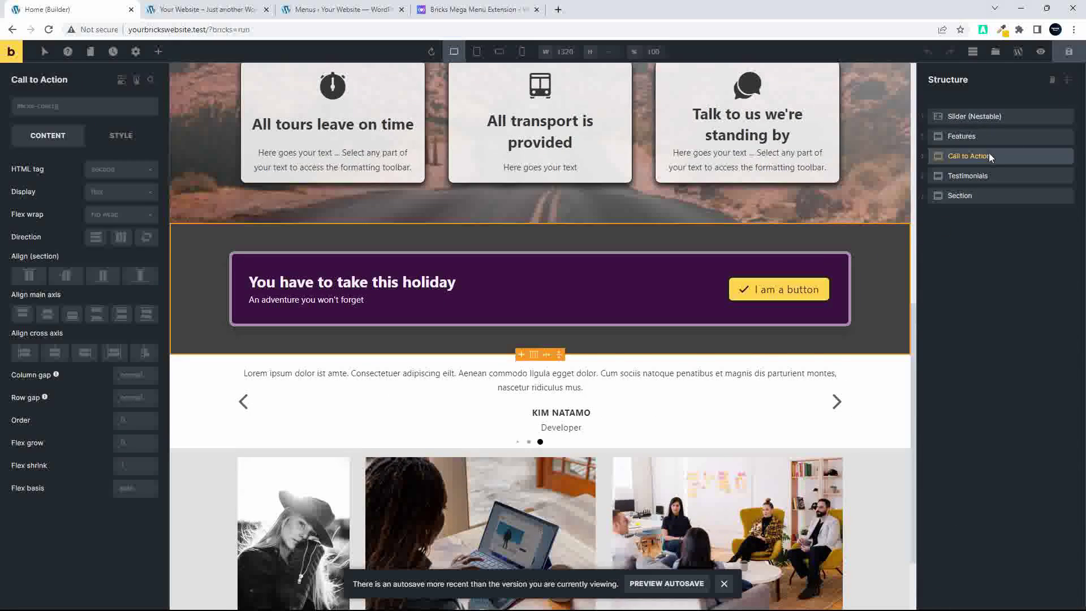
# - Save the Call to Action section as a template named Call to Action Menu with type Section, and close the template library
pyautogui.rightClick(990, 152)
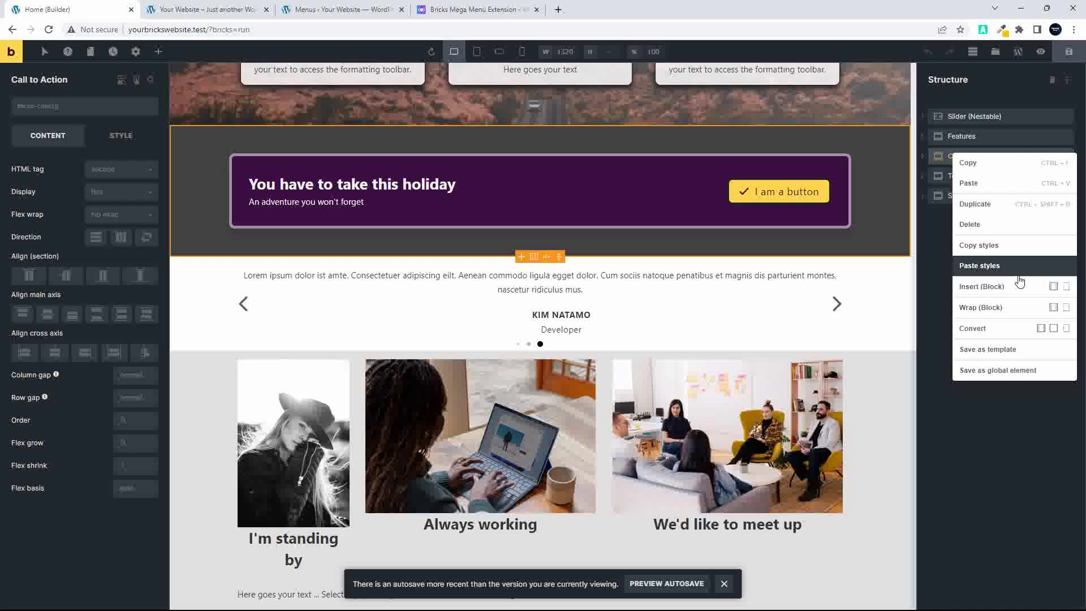
pyautogui.click(991, 349)
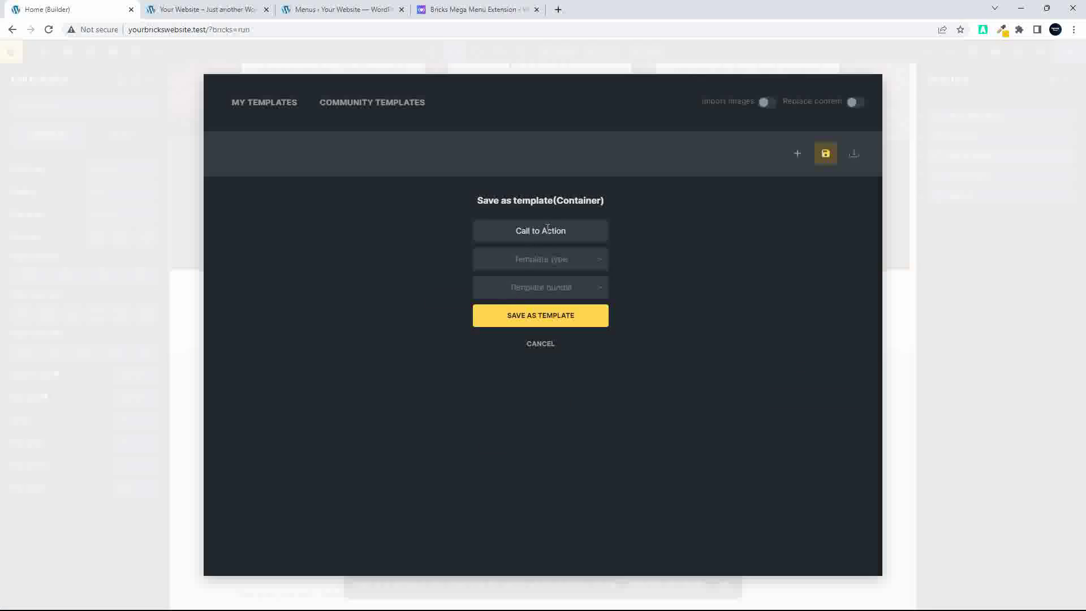
pyautogui.click(578, 230)
pyautogui.write('Menu')
pyautogui.click(576, 261)
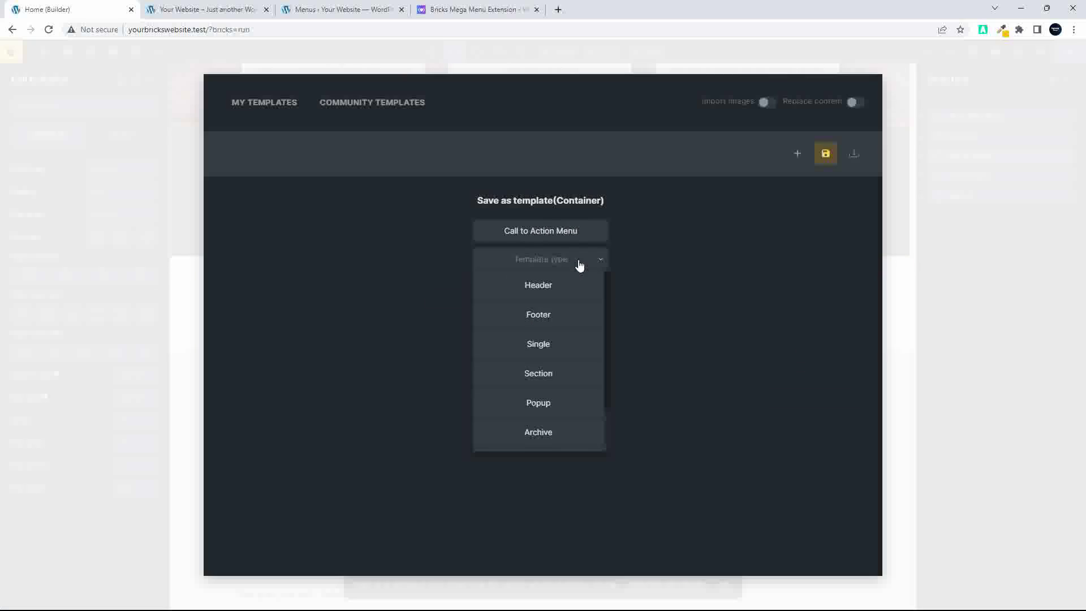
pyautogui.click(547, 380)
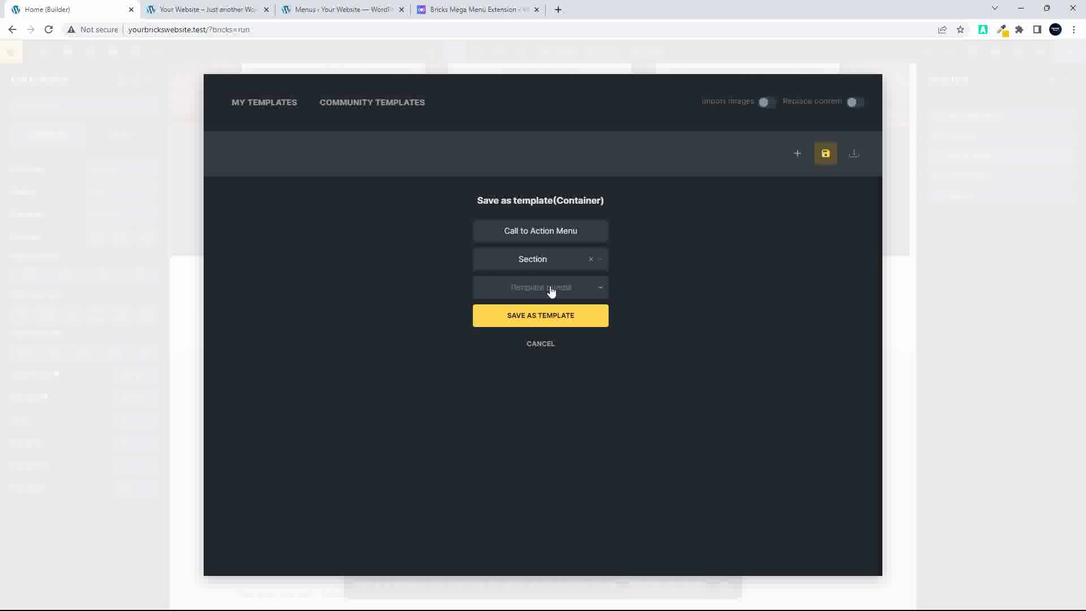
pyautogui.click(537, 317)
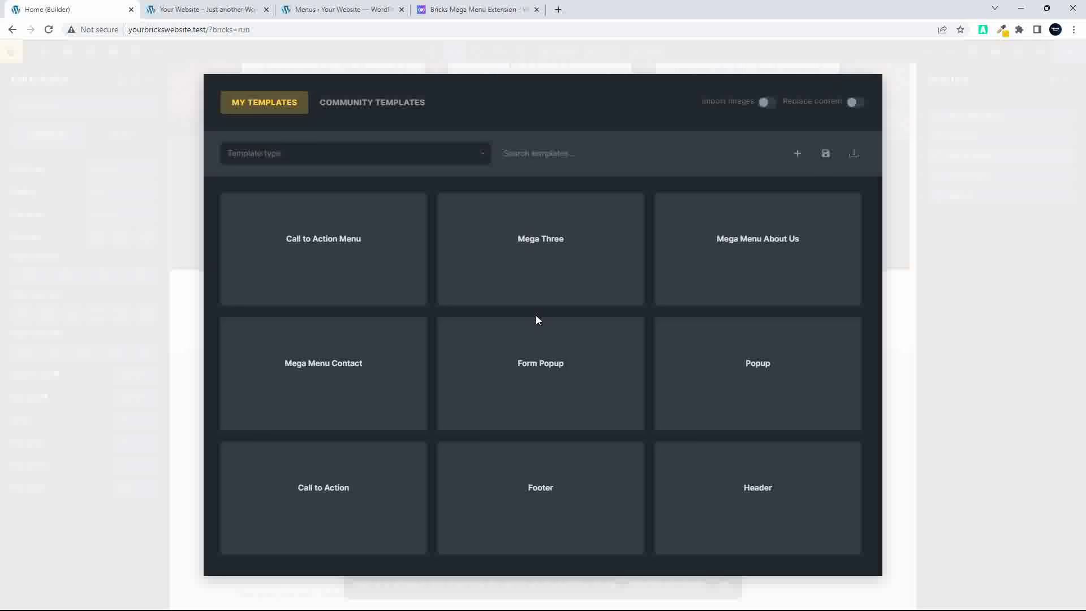
pyautogui.moveTo(317, 238)
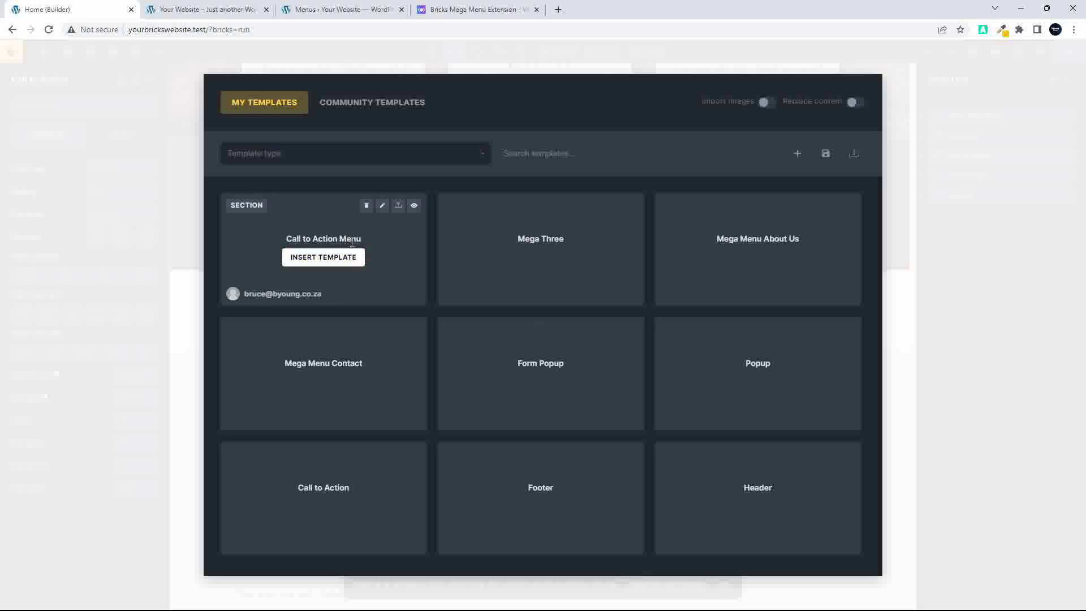
pyautogui.click(936, 258)
# - Reload the WordPress Menus page, assign the Call to Action Menu template to the About Us item and save the menu
pyautogui.click(226, 17)
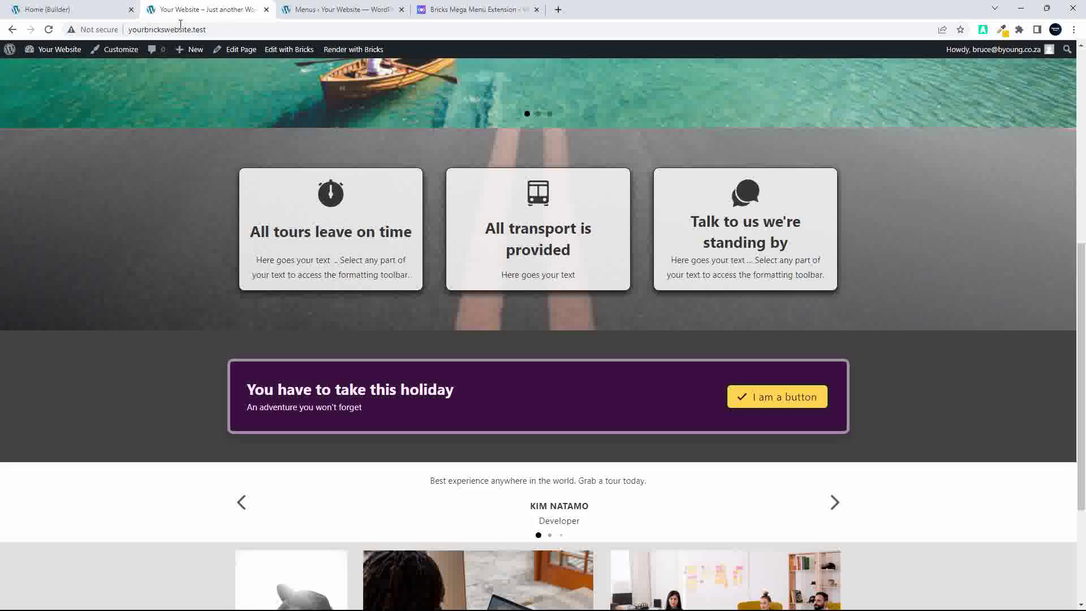
pyautogui.click(322, 10)
pyautogui.click(48, 29)
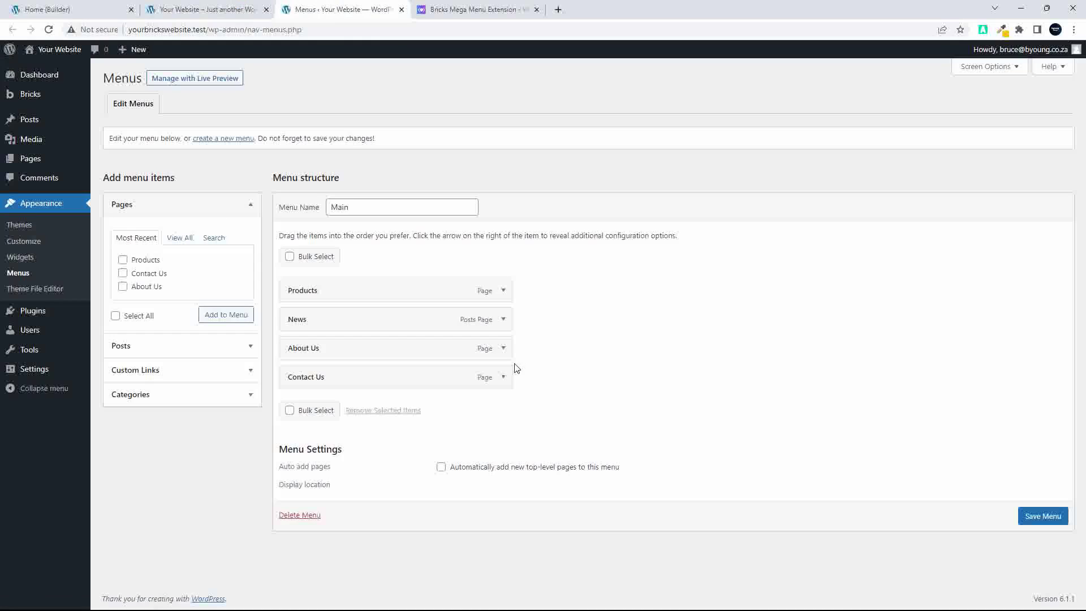
pyautogui.click(503, 349)
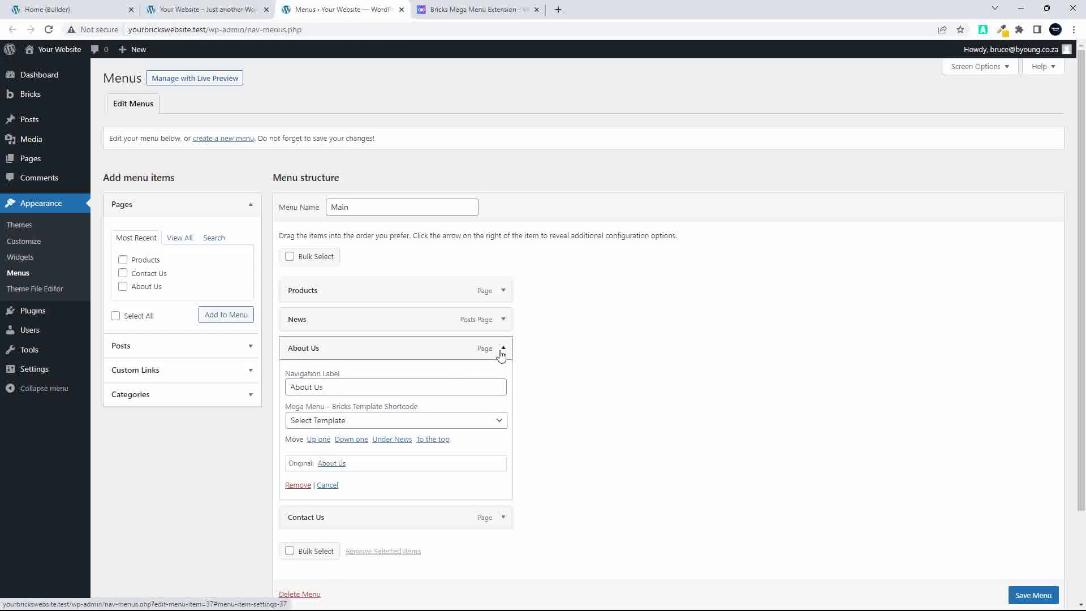
pyautogui.click(377, 422)
pyautogui.click(379, 425)
pyautogui.click(380, 425)
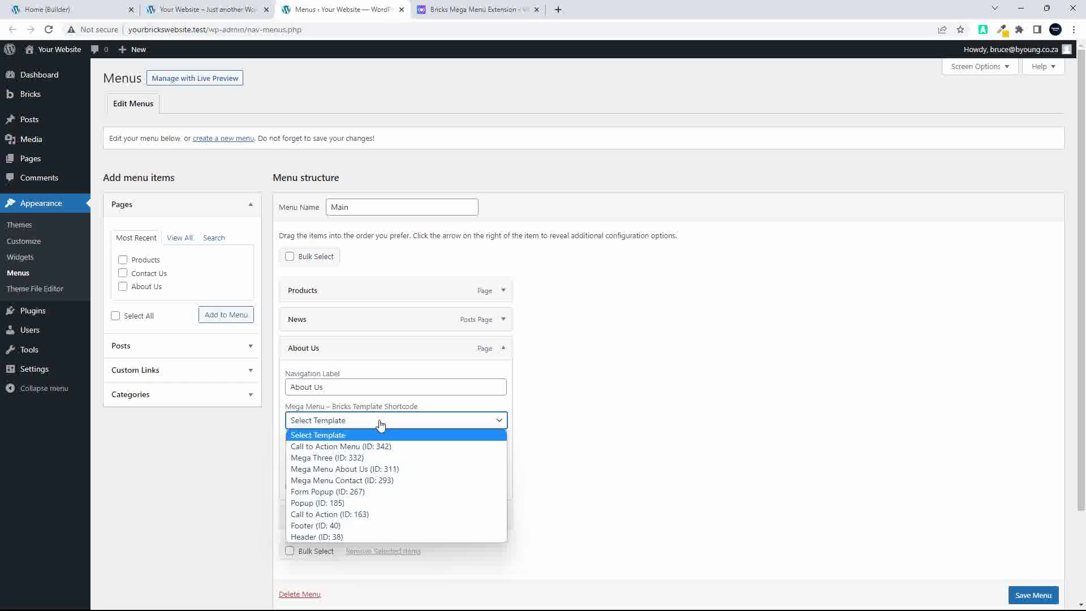
pyautogui.click(345, 447)
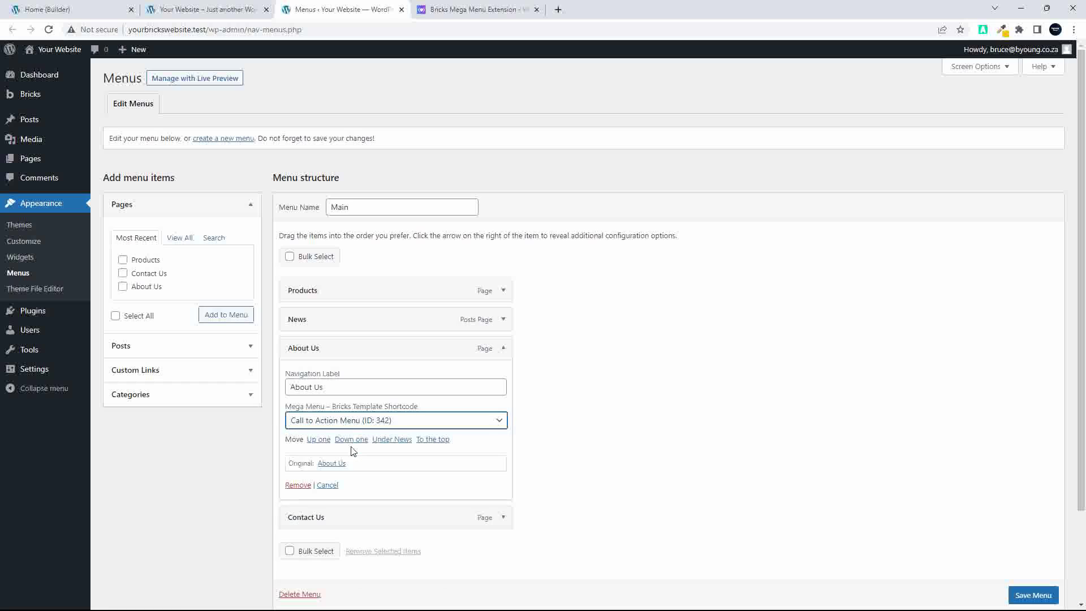
pyautogui.click(1031, 595)
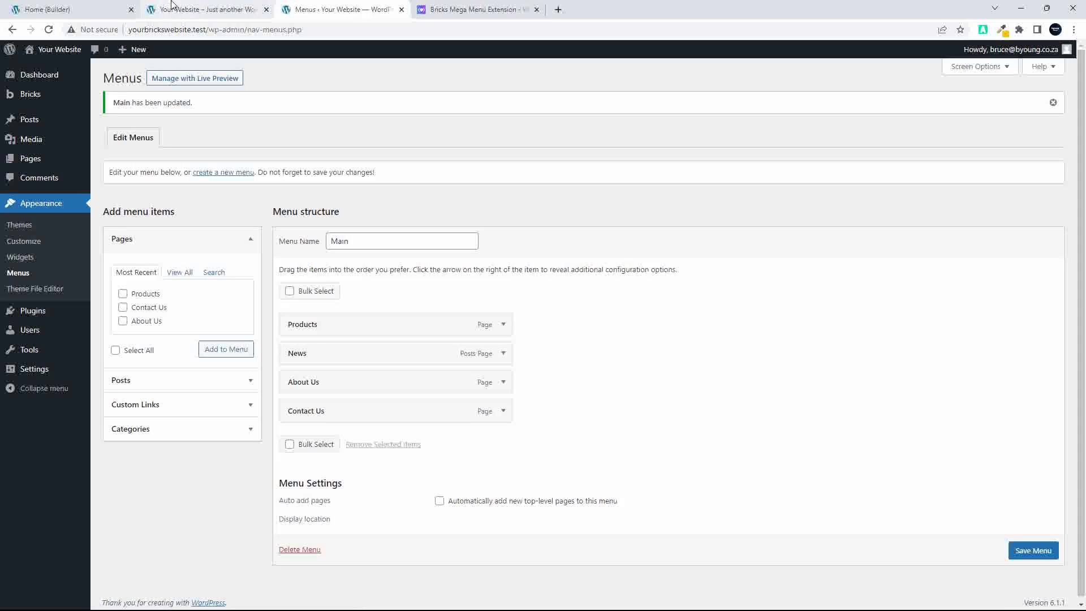
# - Reload the website's home page and preview the About Us mega menu
pyautogui.click(208, 12)
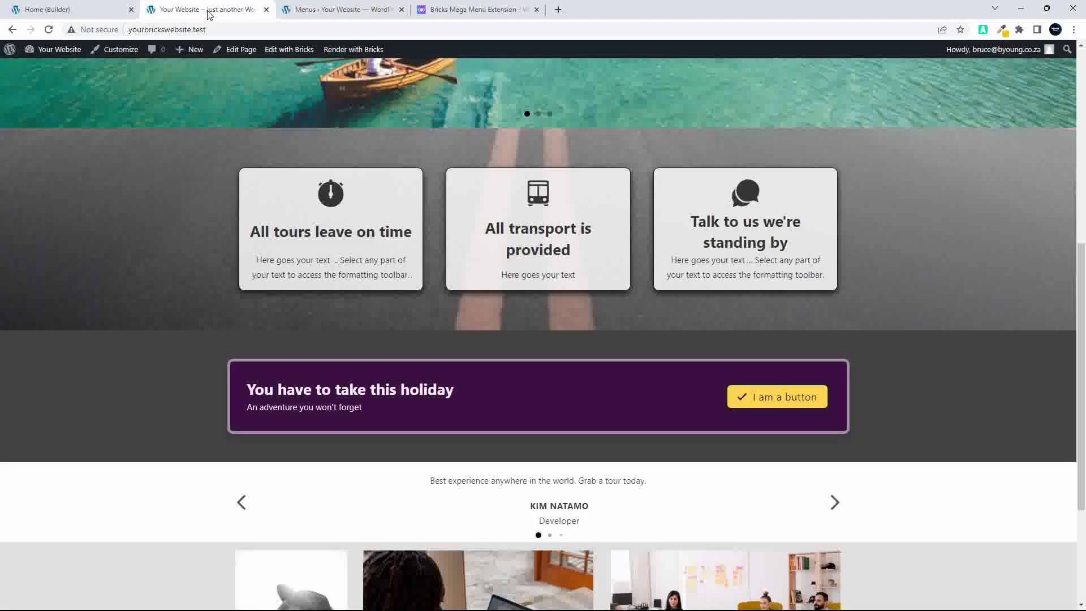
pyautogui.click(48, 29)
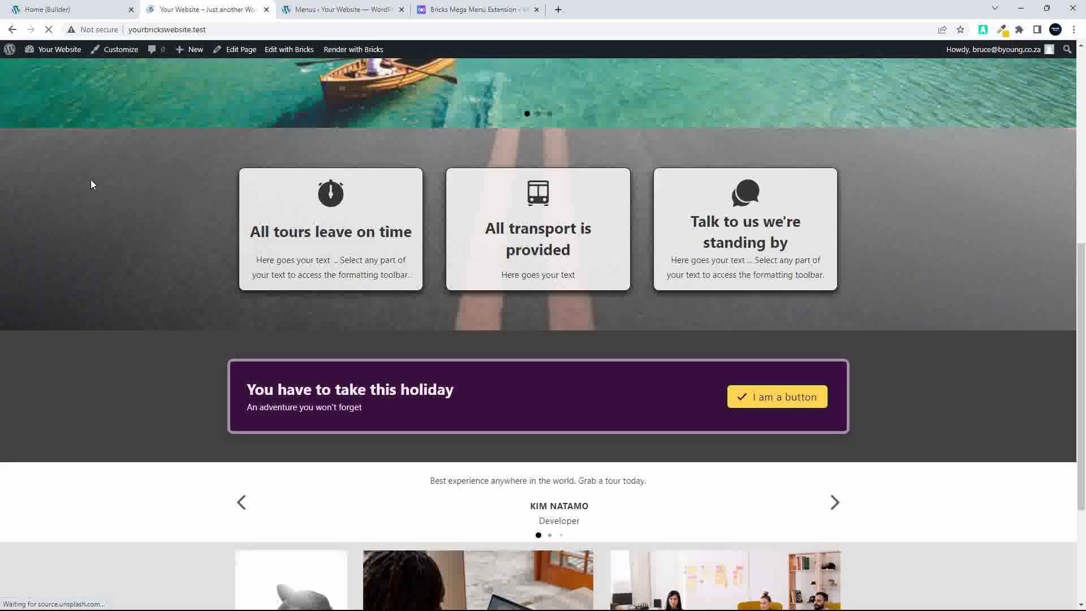
pyautogui.scroll(7, 91, 180)
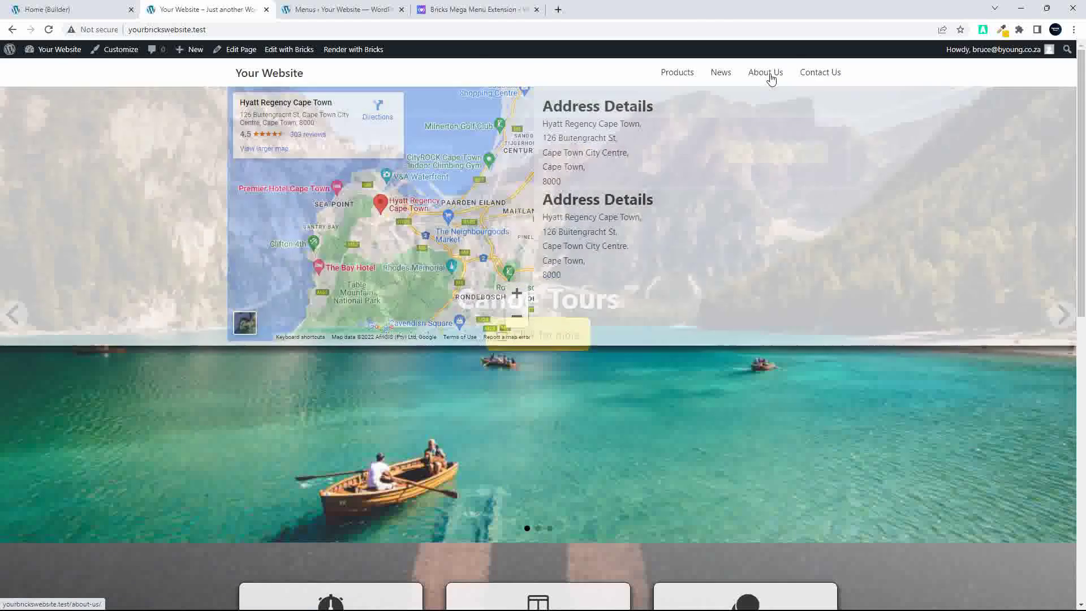
pyautogui.moveTo(772, 80)
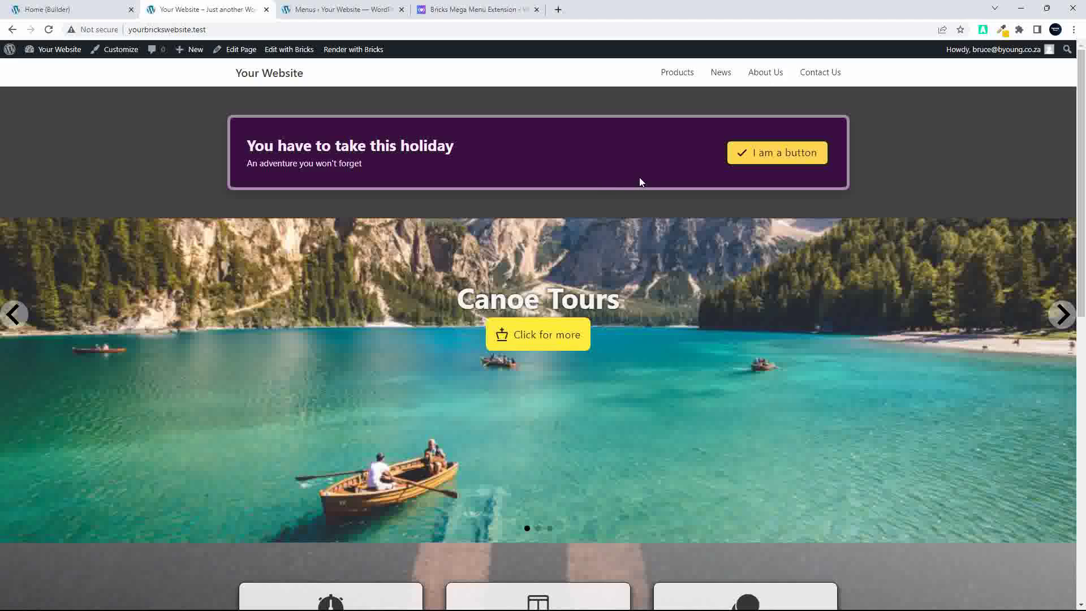
# - Open the Call to Action Menu template for editing from the home page builder and select its Call to Action section
pyautogui.click(77, 12)
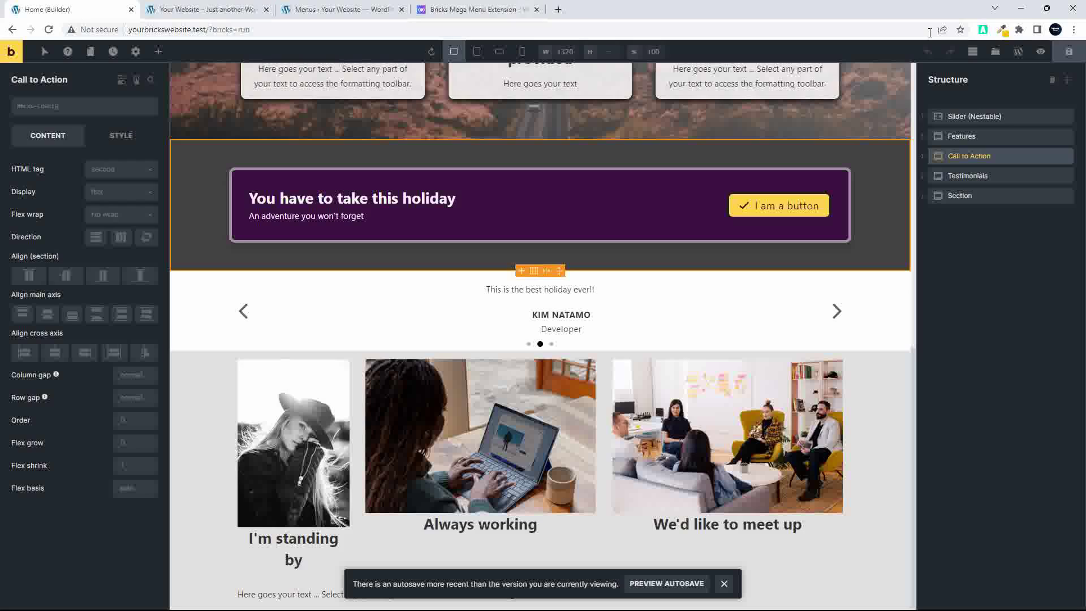
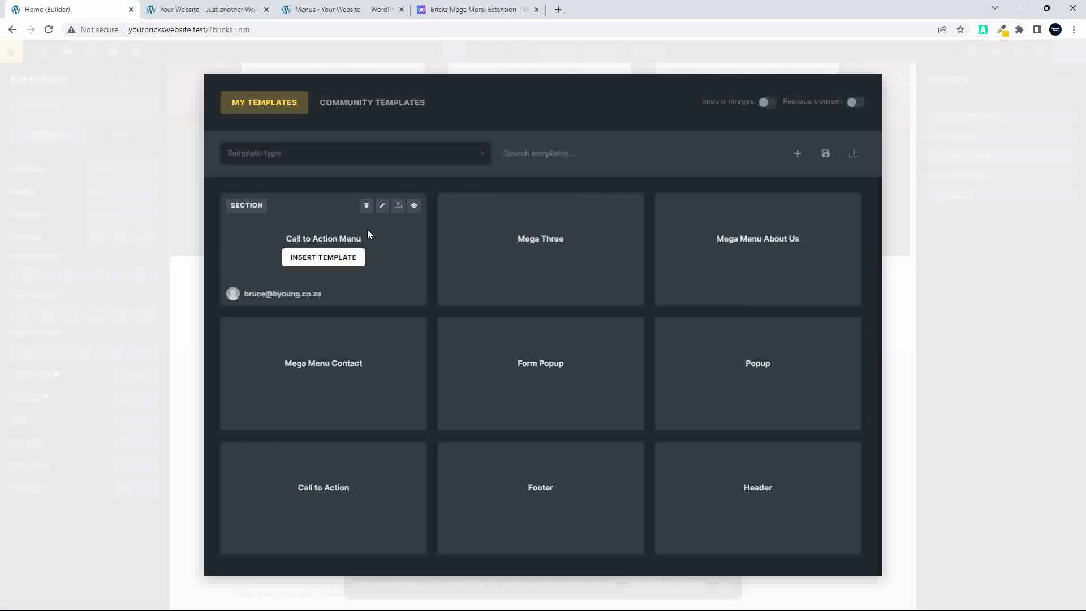
pyautogui.click(383, 207)
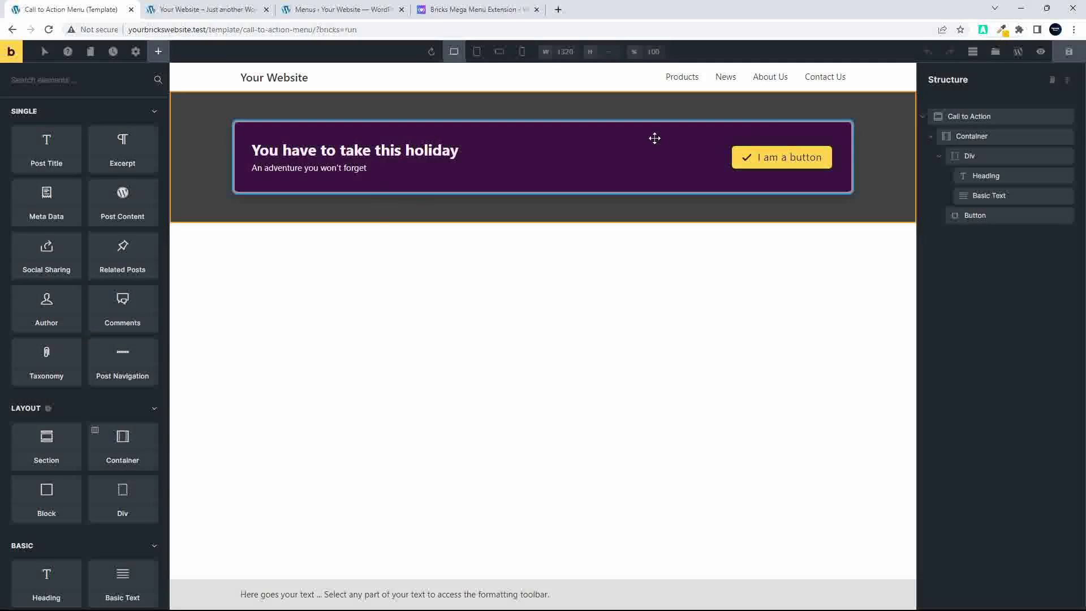
pyautogui.click(932, 138)
pyautogui.click(960, 119)
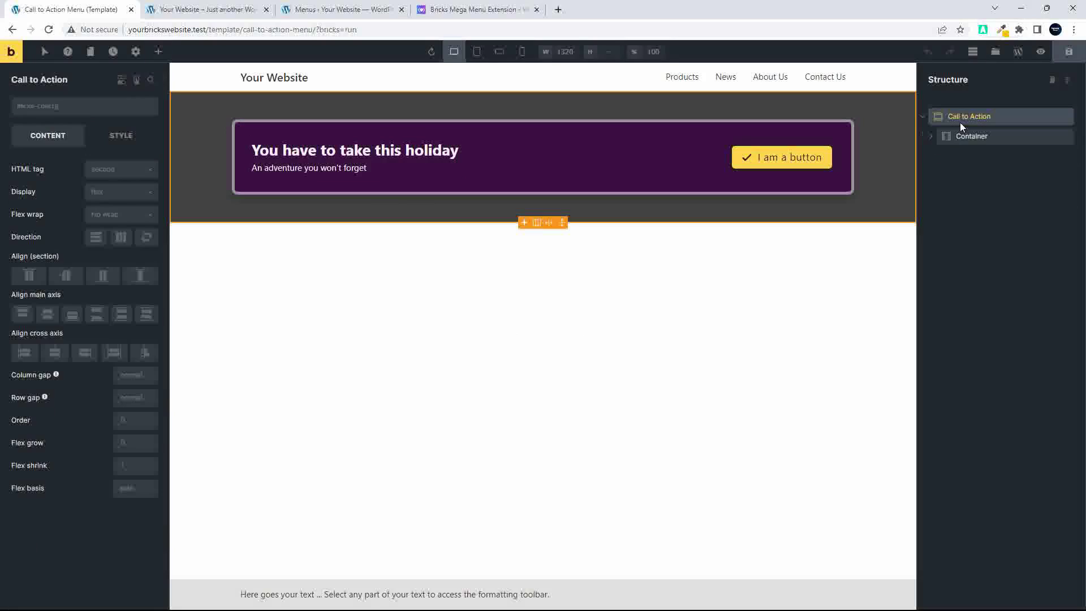
# - Add a second container to the Call to Action section, below the existing holiday banner container
pyautogui.click(159, 52)
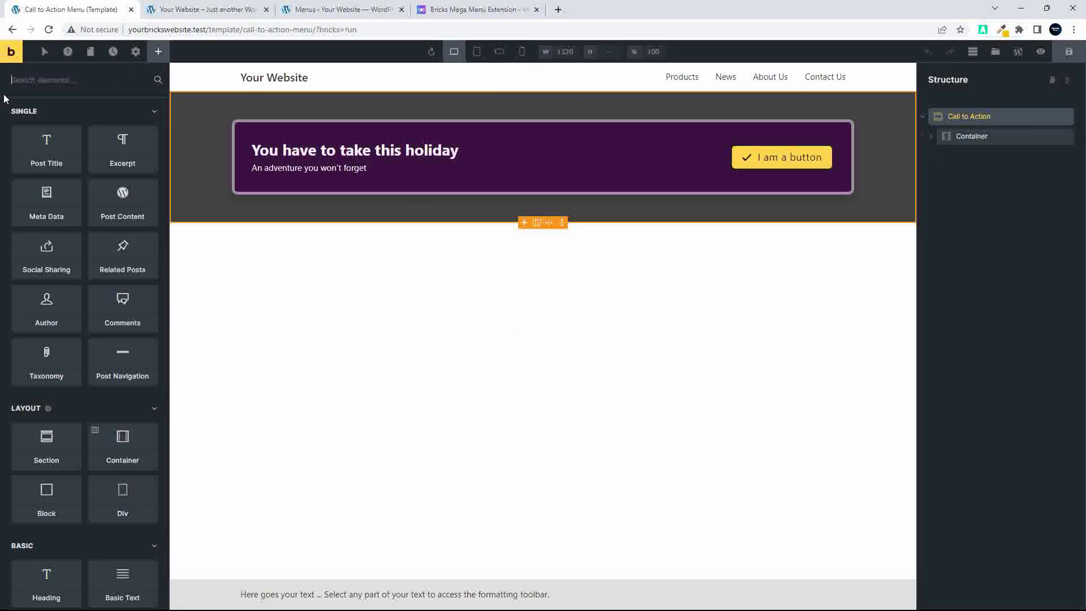
pyautogui.write('cont')
pyautogui.moveTo(44, 122); pyautogui.dragTo(277, 220)
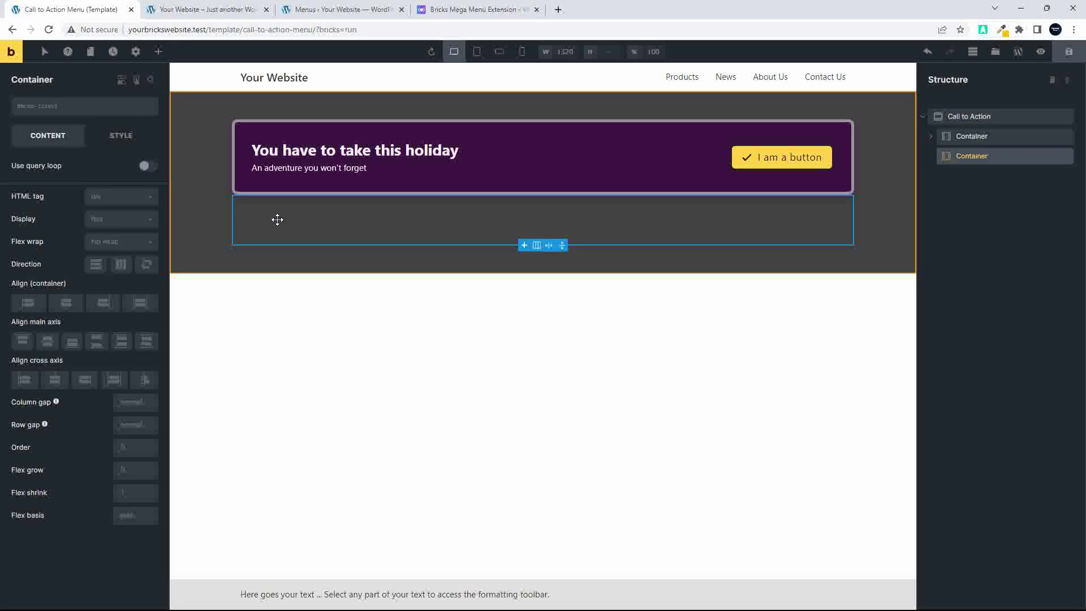
# - Add an Image element to the new container and insert the office meeting photo from the media library
pyautogui.click(159, 53)
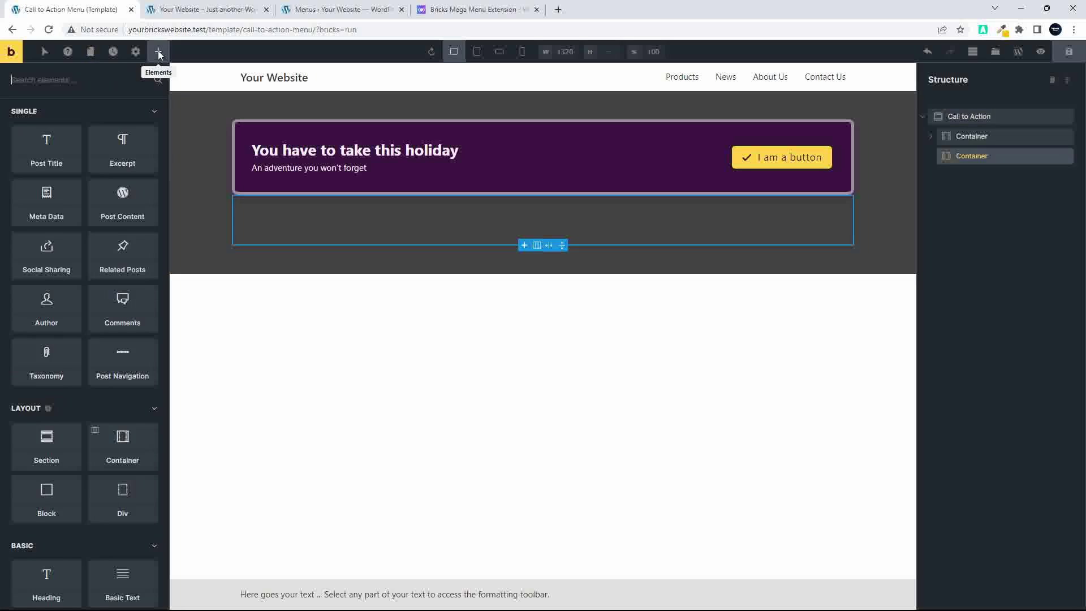
pyautogui.write('im')
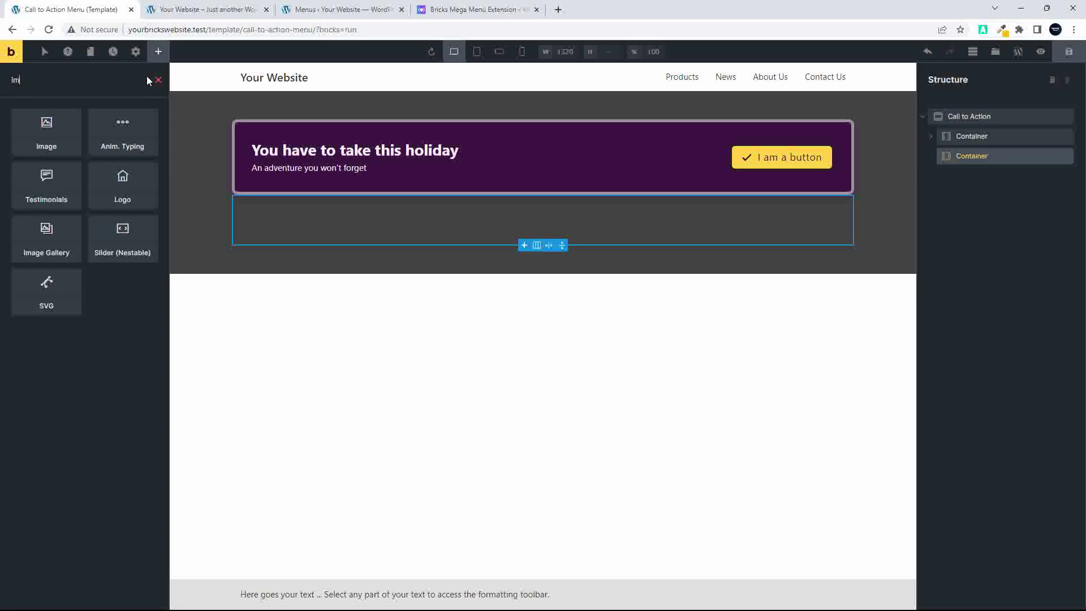
pyautogui.click(64, 130)
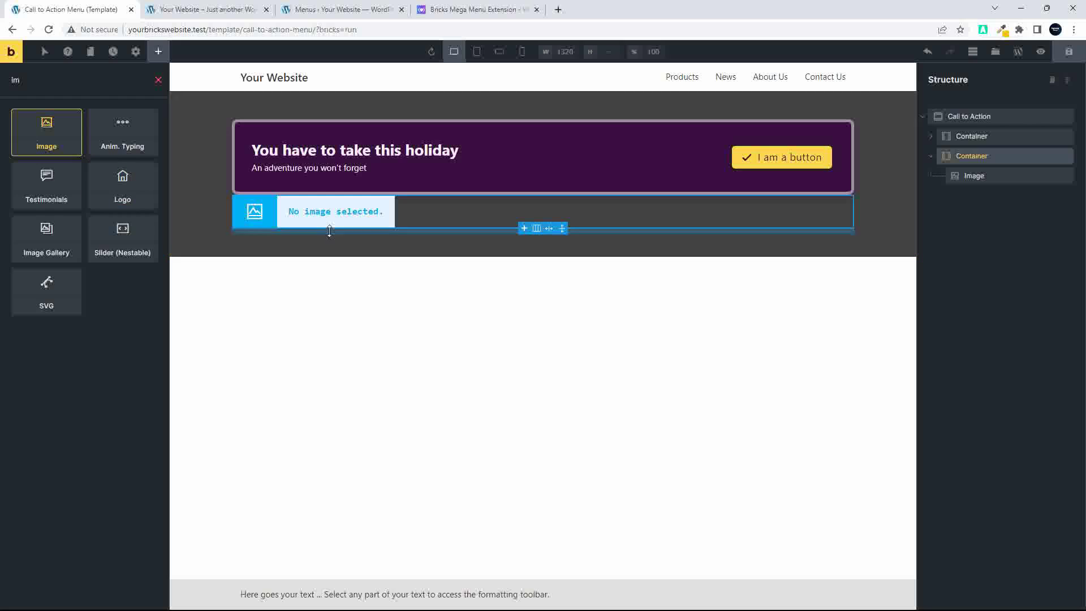
pyautogui.click(338, 216)
pyautogui.click(120, 186)
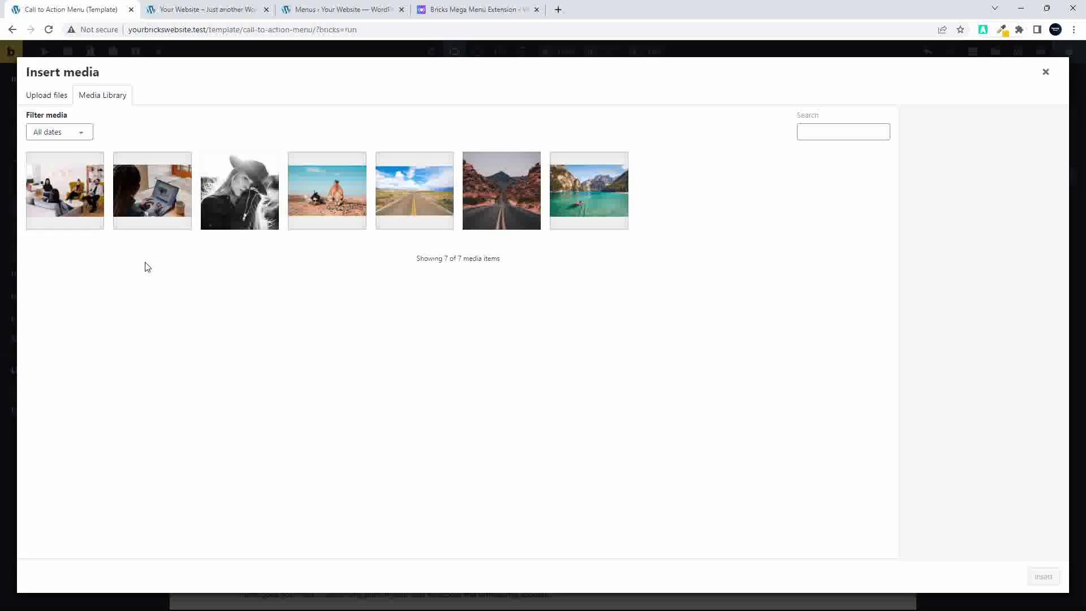
pyautogui.click(72, 201)
pyautogui.click(1052, 575)
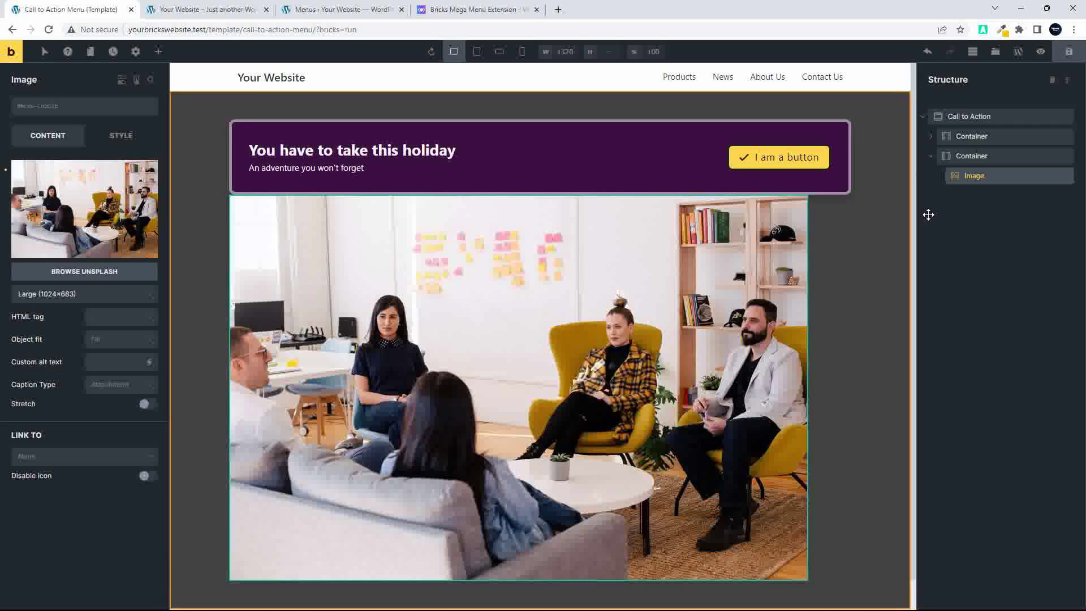
# - Split the new container into two equal columns and place the image in the first column
pyautogui.click(976, 156)
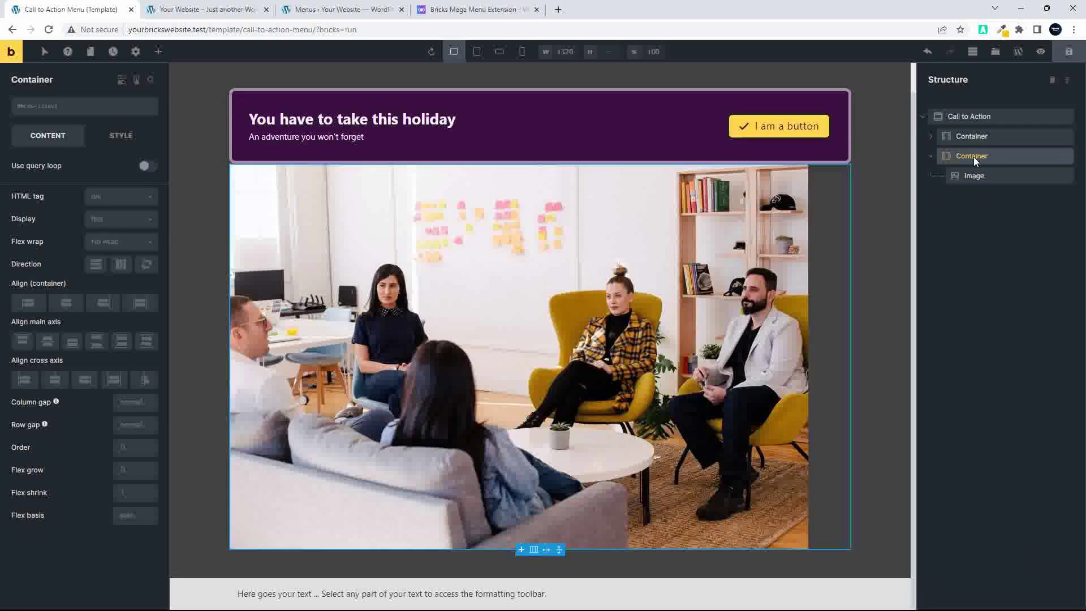
pyautogui.click(535, 550)
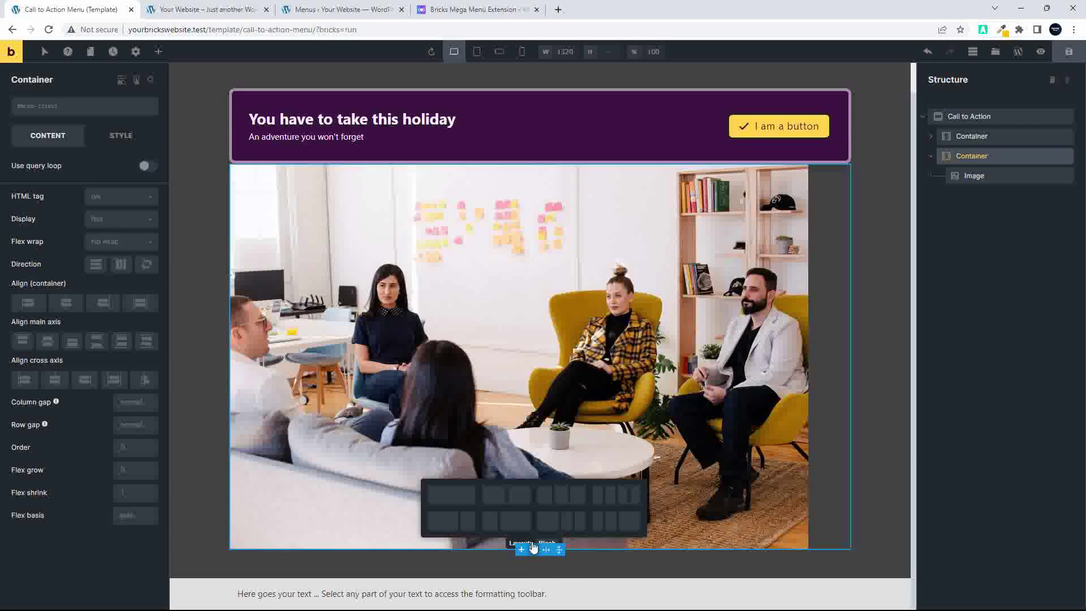
pyautogui.click(518, 498)
pyautogui.moveTo(979, 214); pyautogui.dragTo(1020, 179)
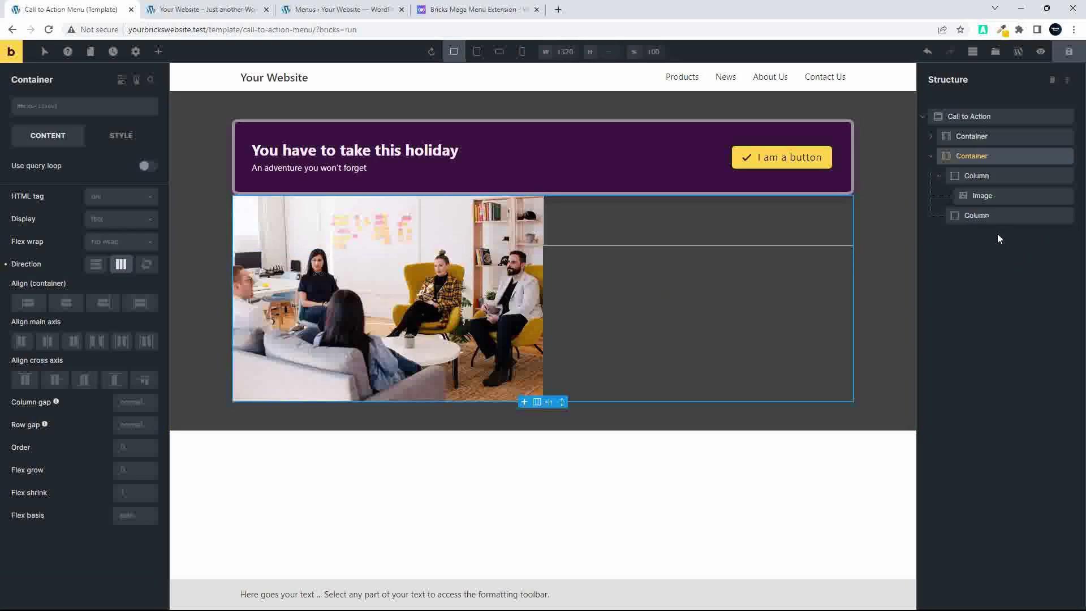
# - Add a Heading element to the empty second column and set its text to "We're stading by"
pyautogui.click(977, 219)
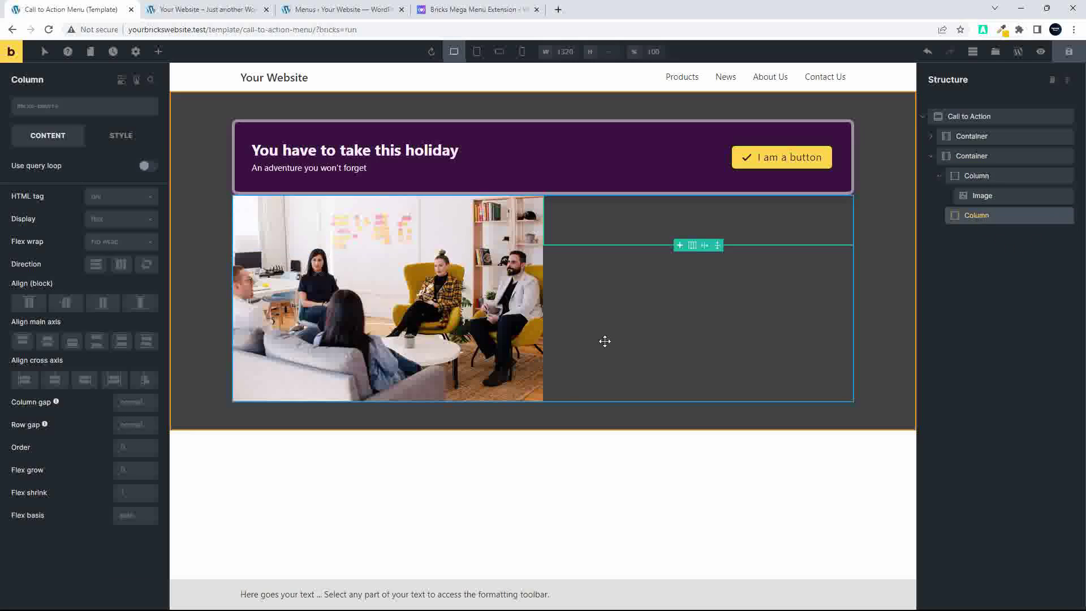
pyautogui.click(159, 53)
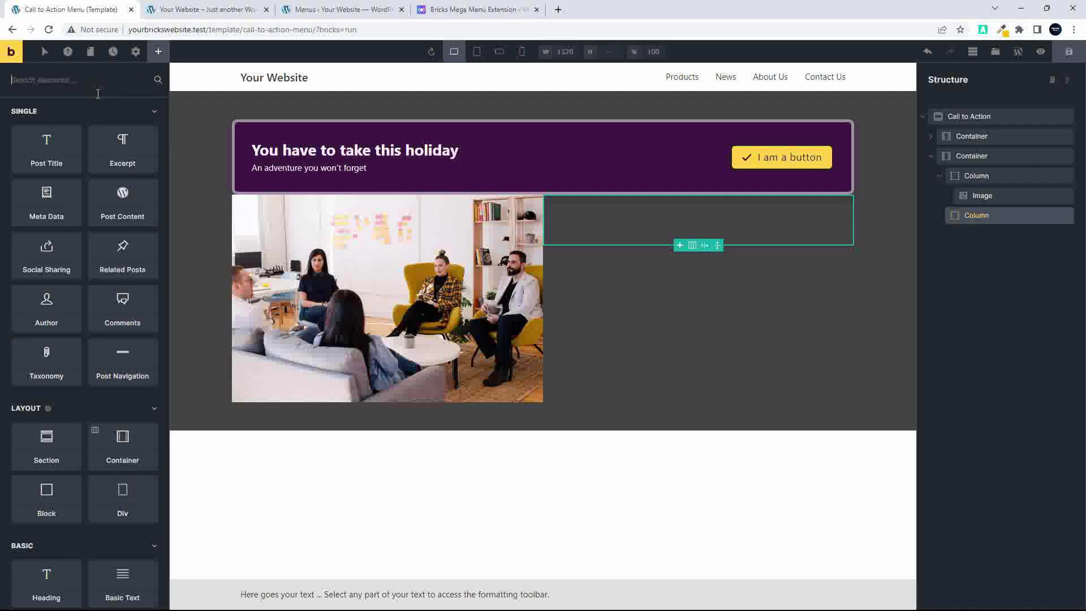
pyautogui.write('head')
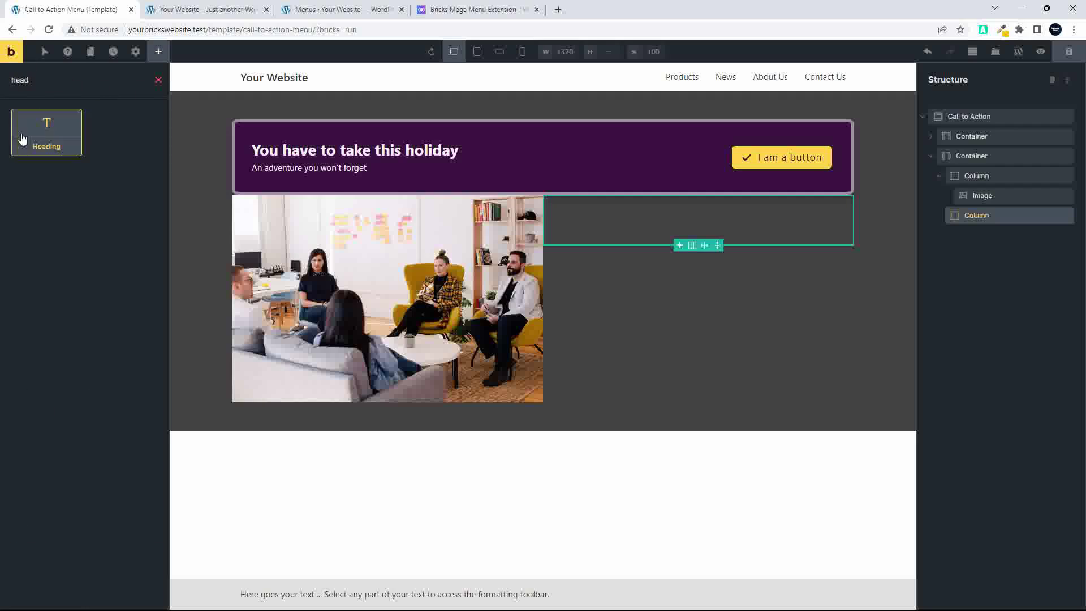
pyautogui.click(46, 129)
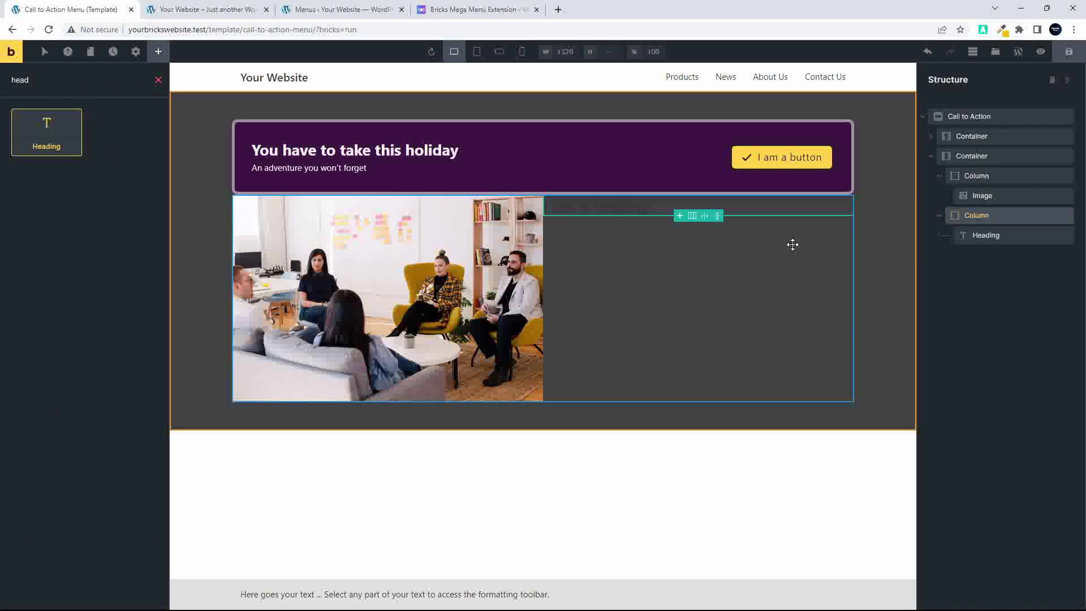
pyautogui.click(989, 235)
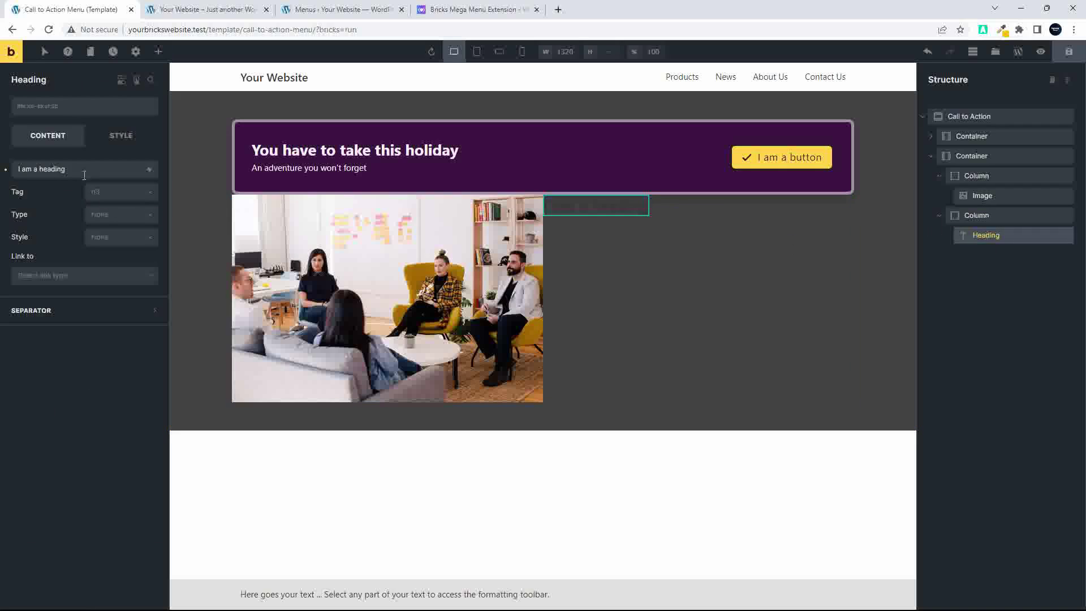
pyautogui.moveTo(84, 176); pyautogui.dragTo(28, 164)
pyautogui.press('BackSpace')
pyautogui.press('BackSpace')
pyautogui.press('BackSpace')
pyautogui.press('BackSpace')
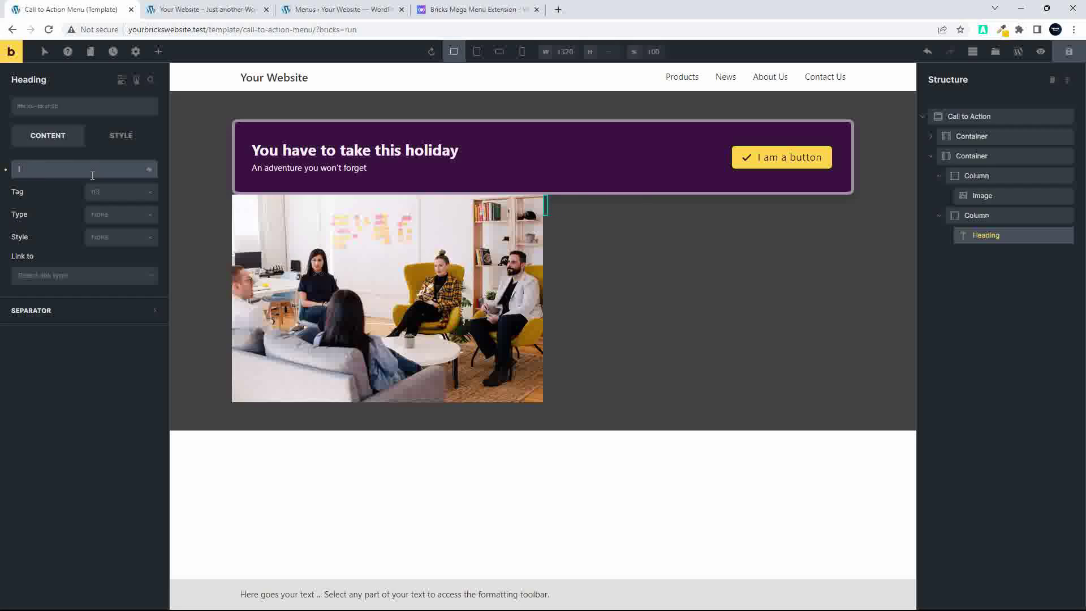
pyautogui.write("We're stading by")
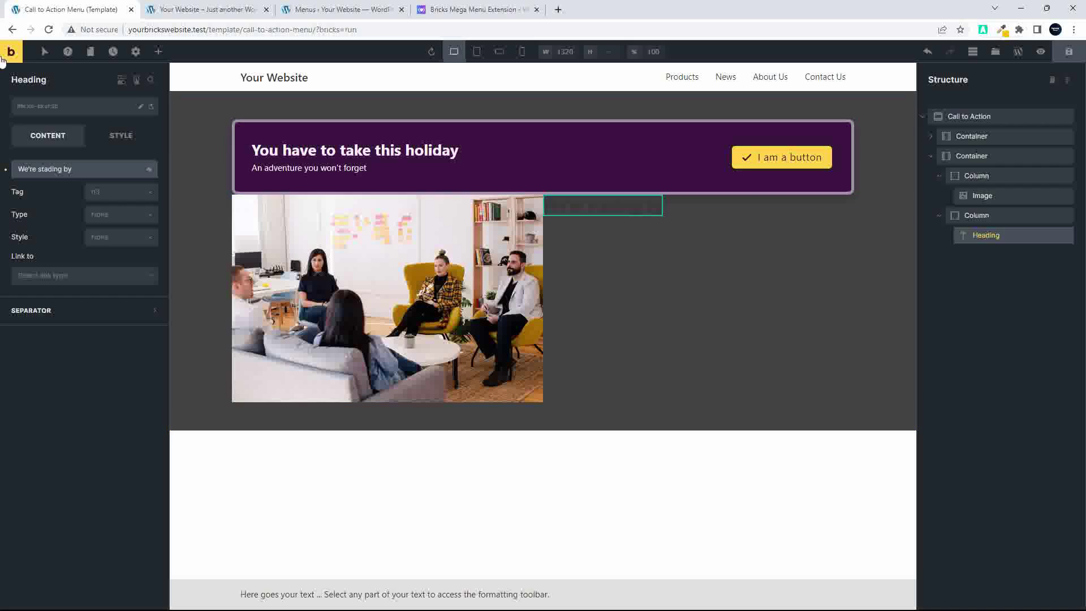
# - Add a Basic Text element below the new heading and set its text to "Our team is ready to assist."
pyautogui.click(160, 50)
pyautogui.write('text')
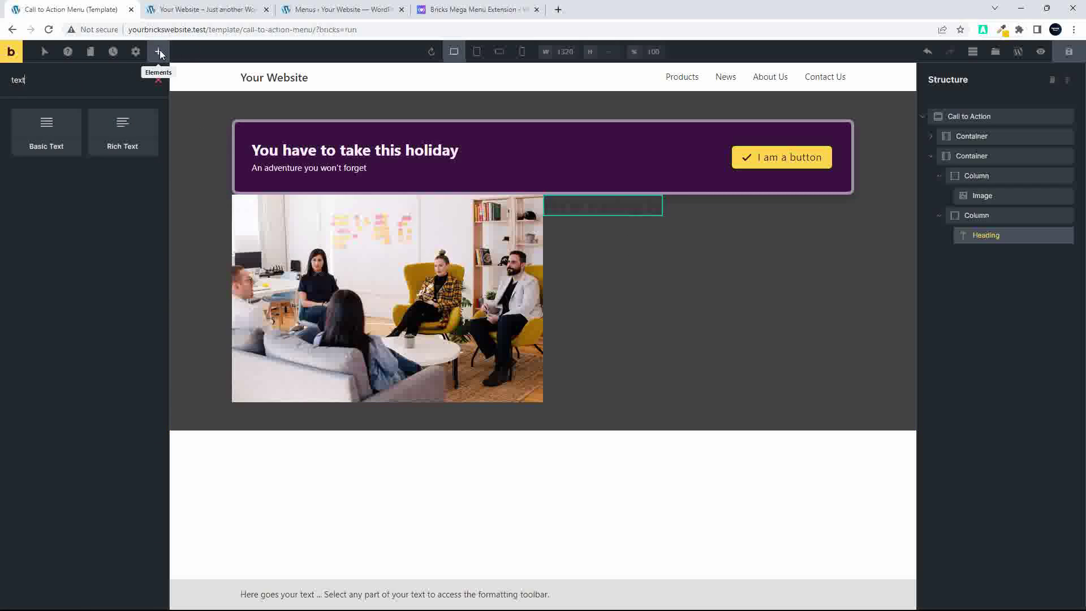
pyautogui.click(35, 138)
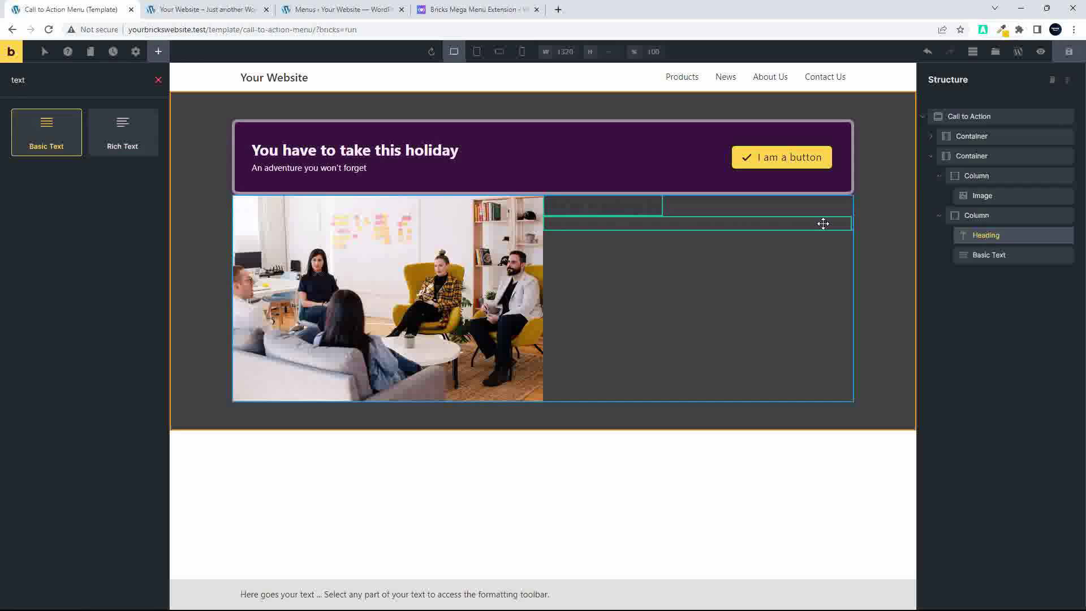
pyautogui.click(983, 255)
pyautogui.tripleClick(96, 185)
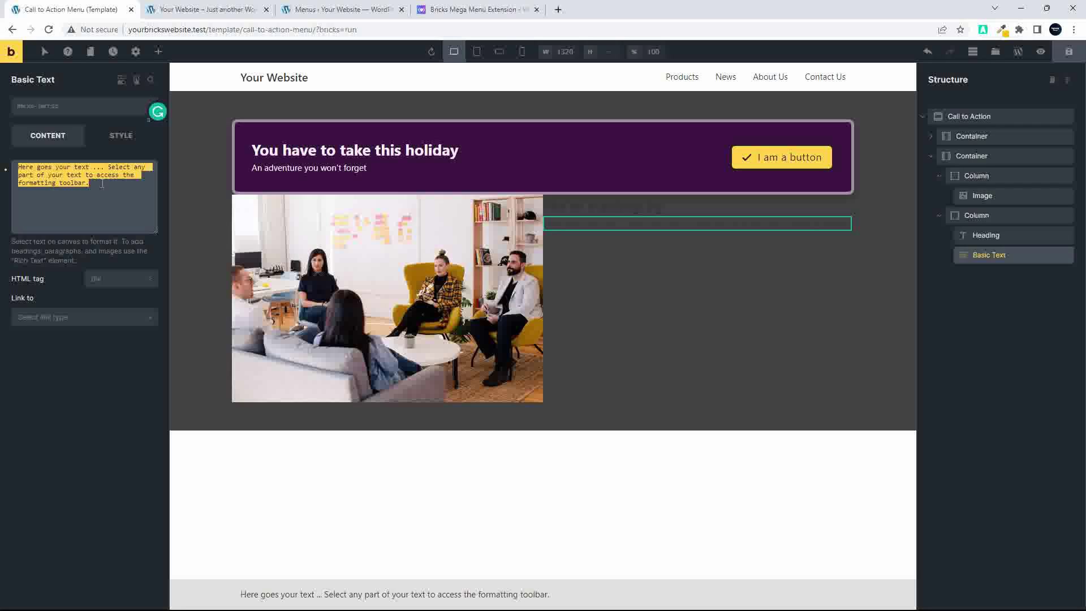
pyautogui.write('0')
pyautogui.write('utr')
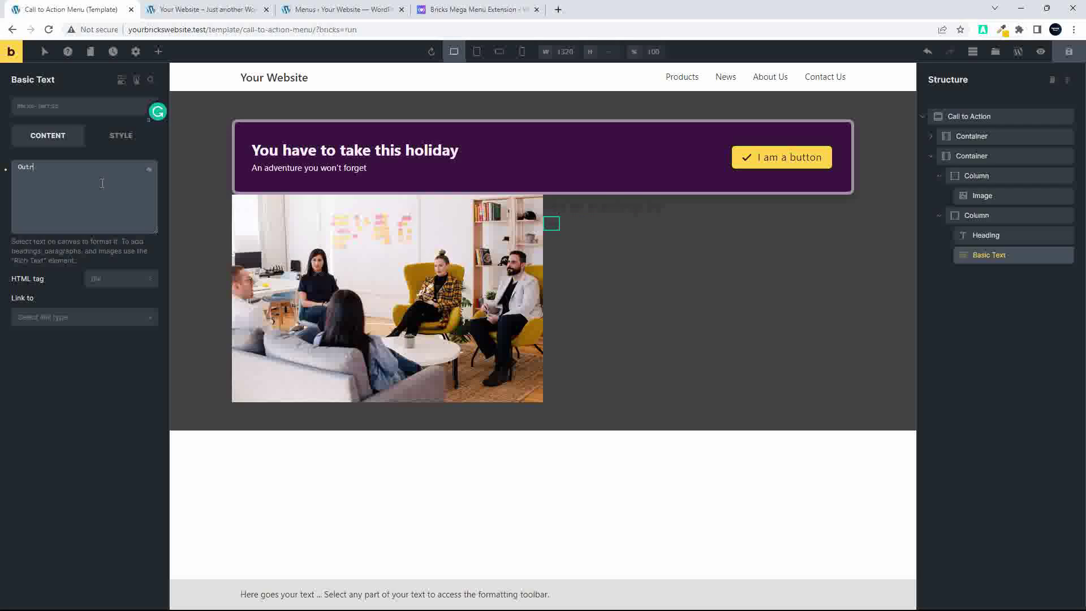
pyautogui.write(' tema ')
pyautogui.write('am is ready to ')
pyautogui.write('assist')
pyautogui.write('.')
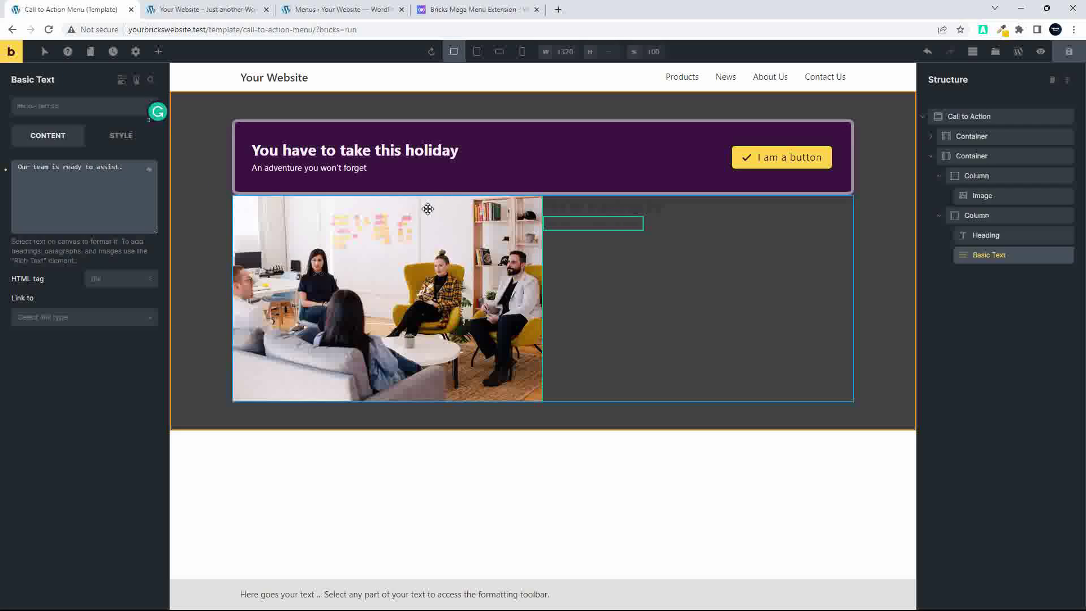
# - Set the second column's typography color to #f5f5f5 and center its contents on both the main and cross axes
pyautogui.click(980, 218)
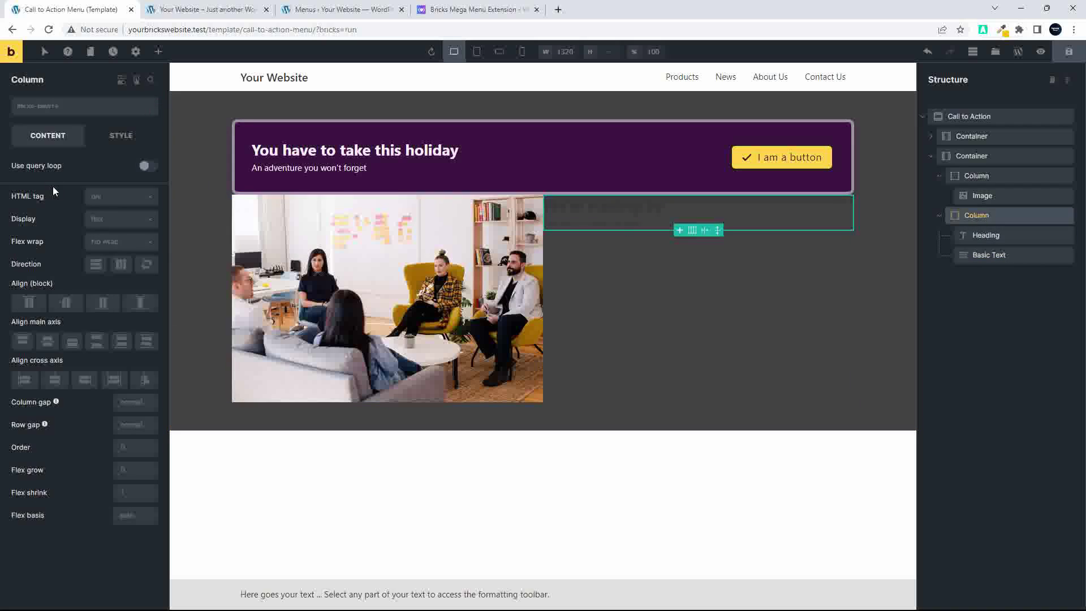
pyautogui.click(119, 135)
pyautogui.click(90, 201)
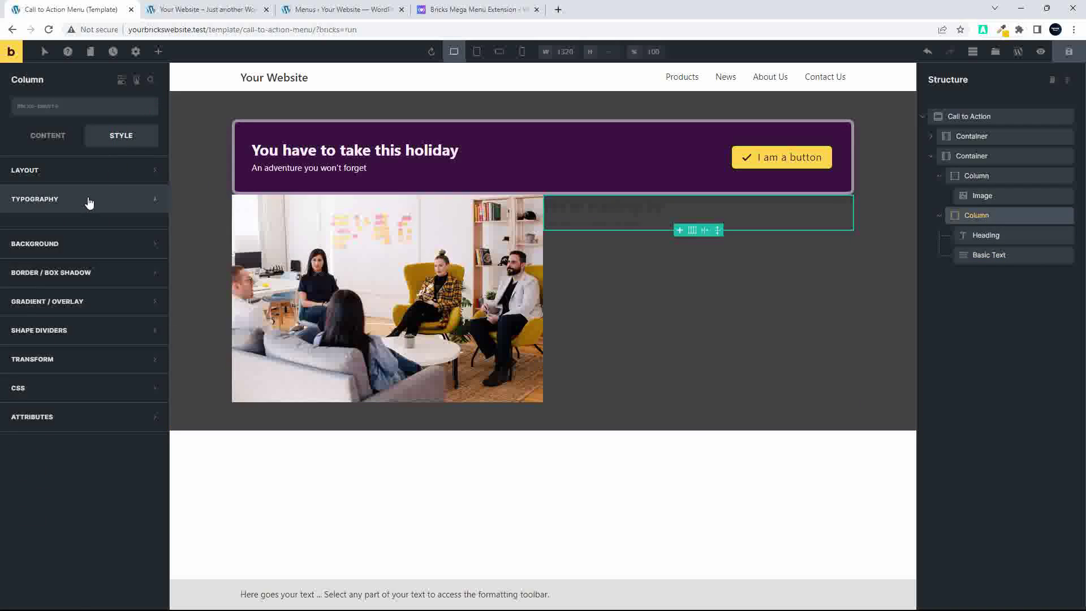
pyautogui.click(150, 228)
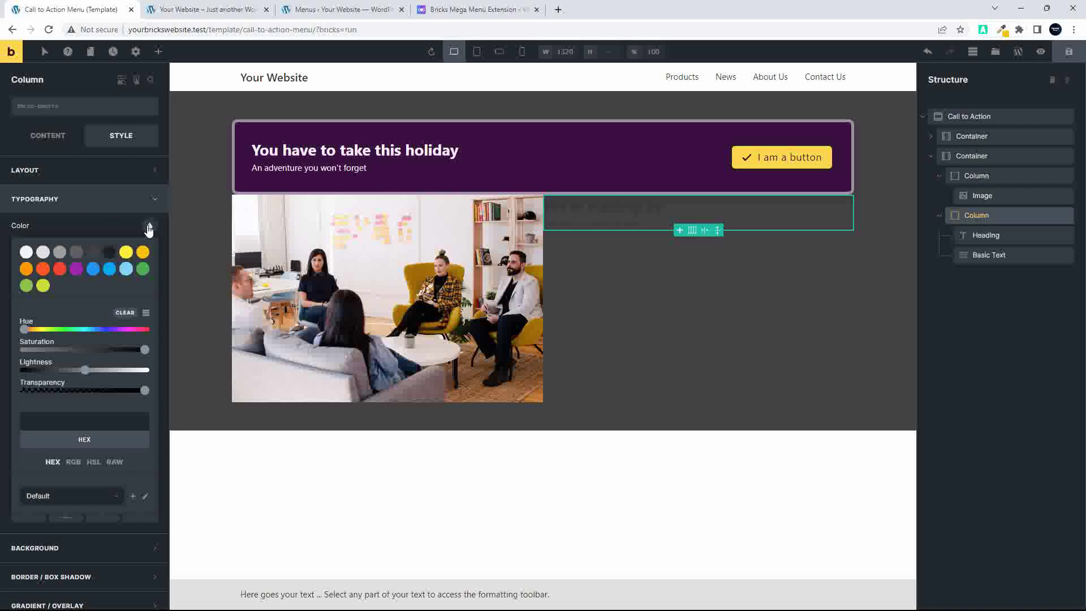
pyautogui.click(26, 253)
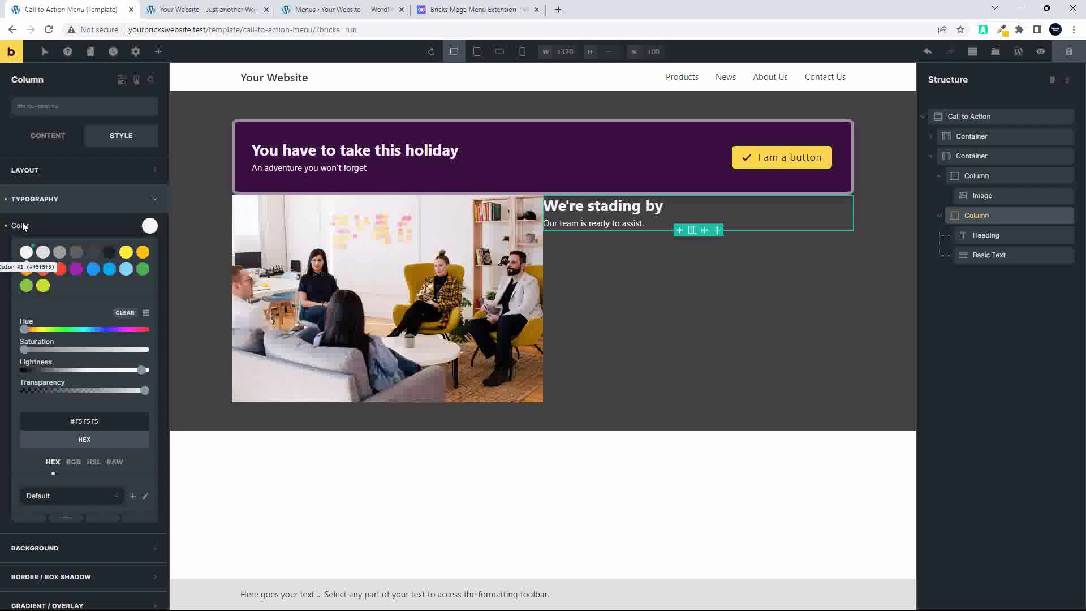
pyautogui.click(48, 137)
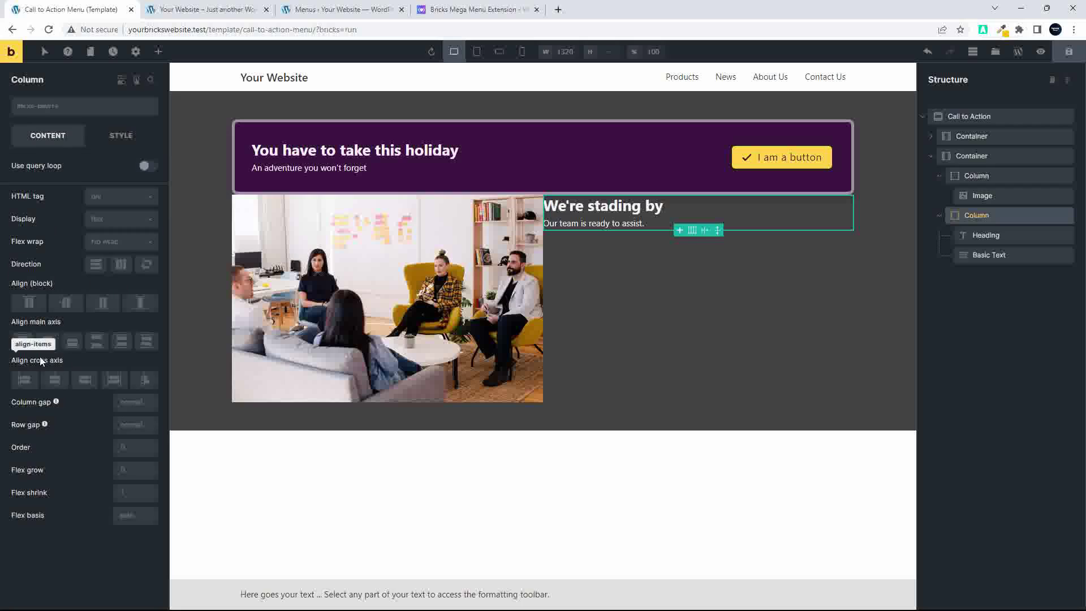
pyautogui.click(55, 380)
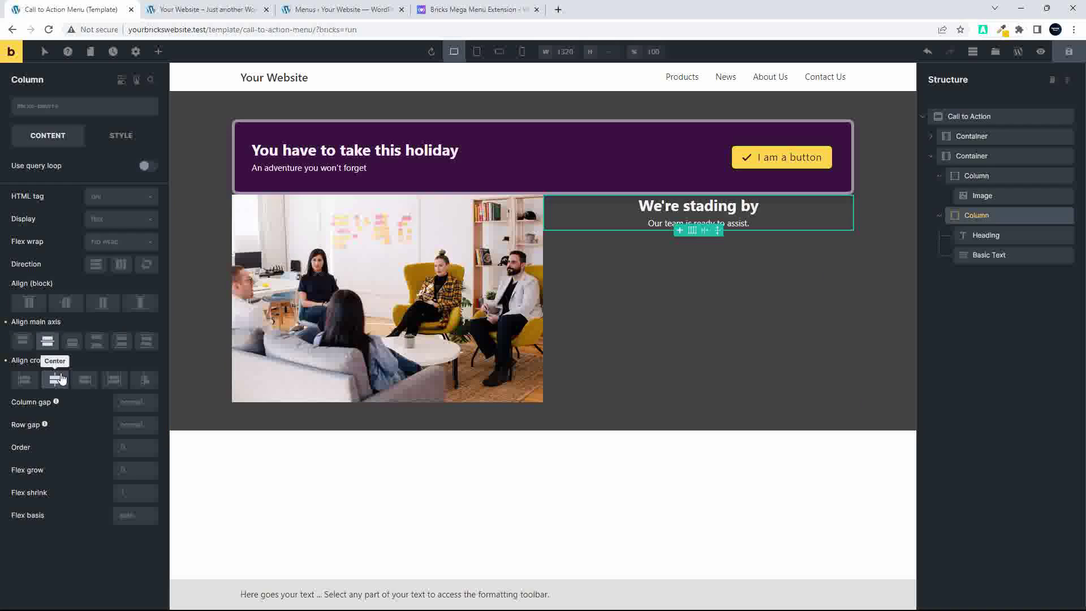
# - Set the two-column container's cross-axis alignment to stretch and save the template
pyautogui.click(977, 157)
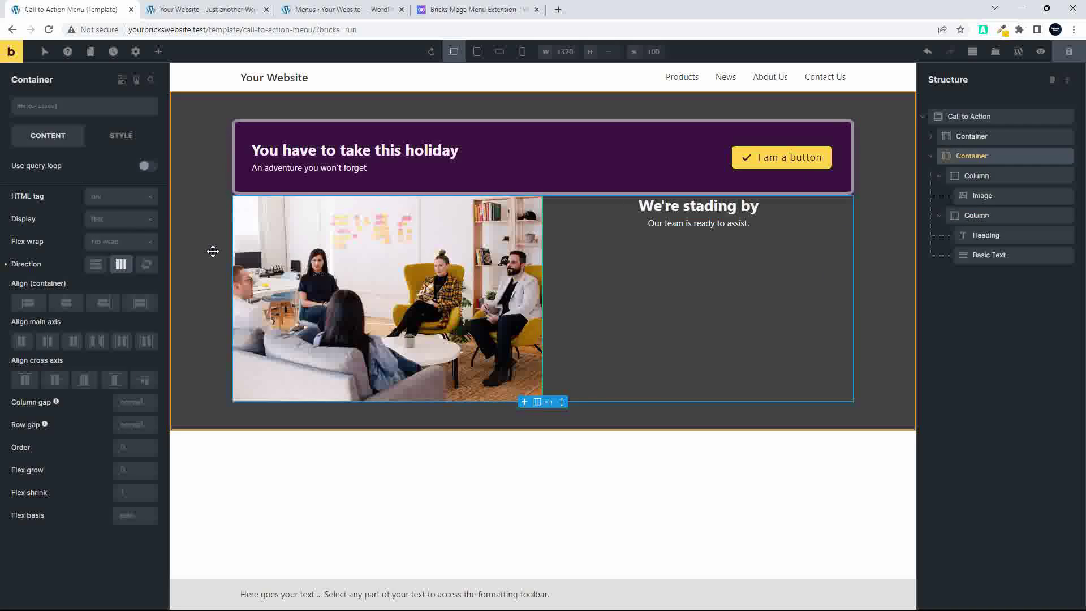
pyautogui.click(115, 379)
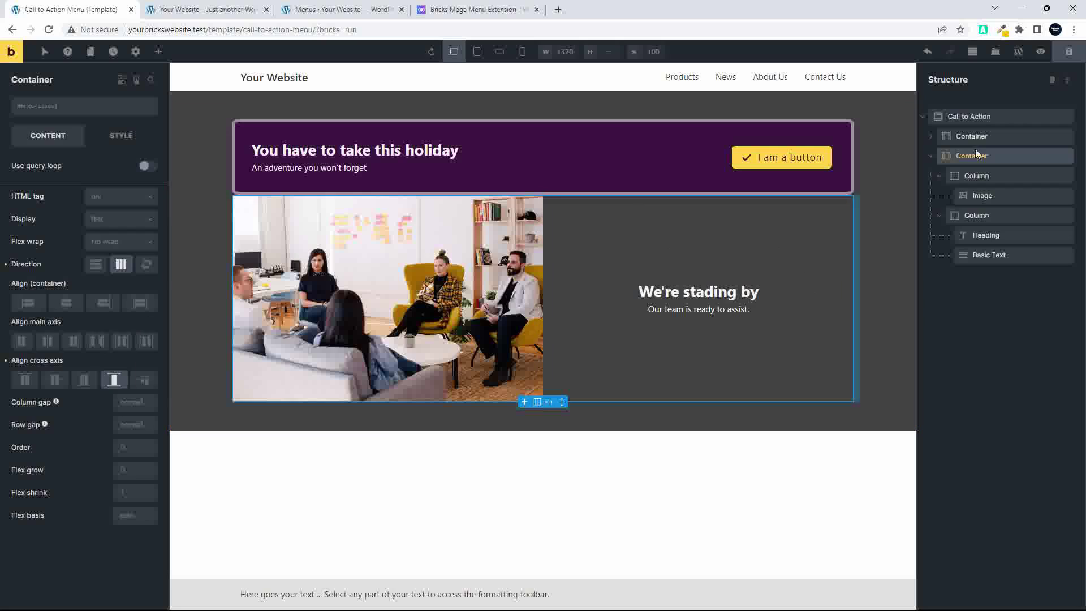
pyautogui.click(1072, 56)
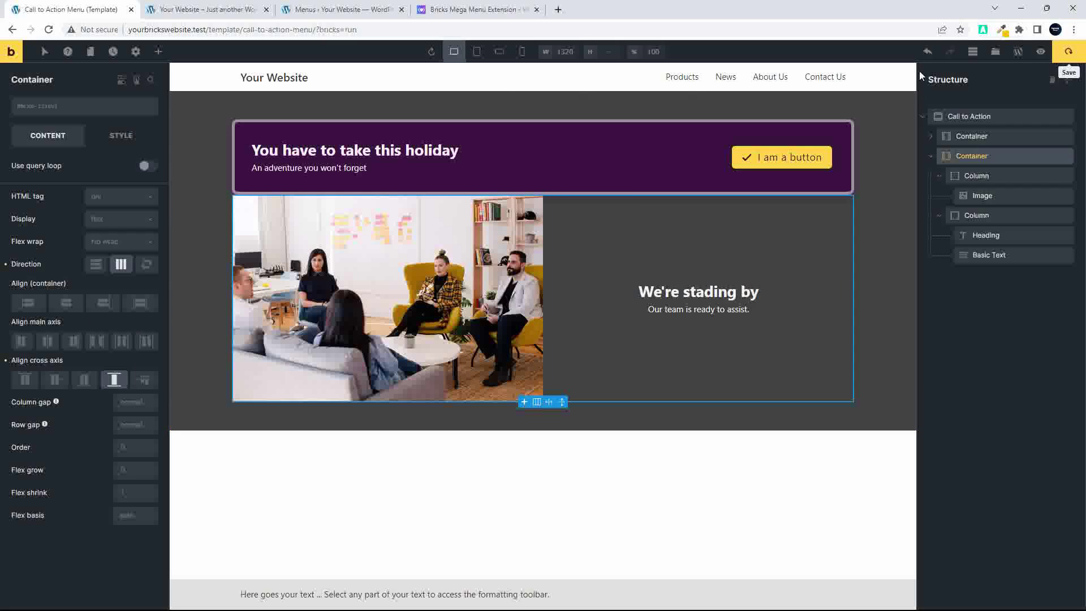
# - Switch to the live site, reload the page and check the updated mega menu under About Us
pyautogui.click(331, 10)
pyautogui.click(209, 9)
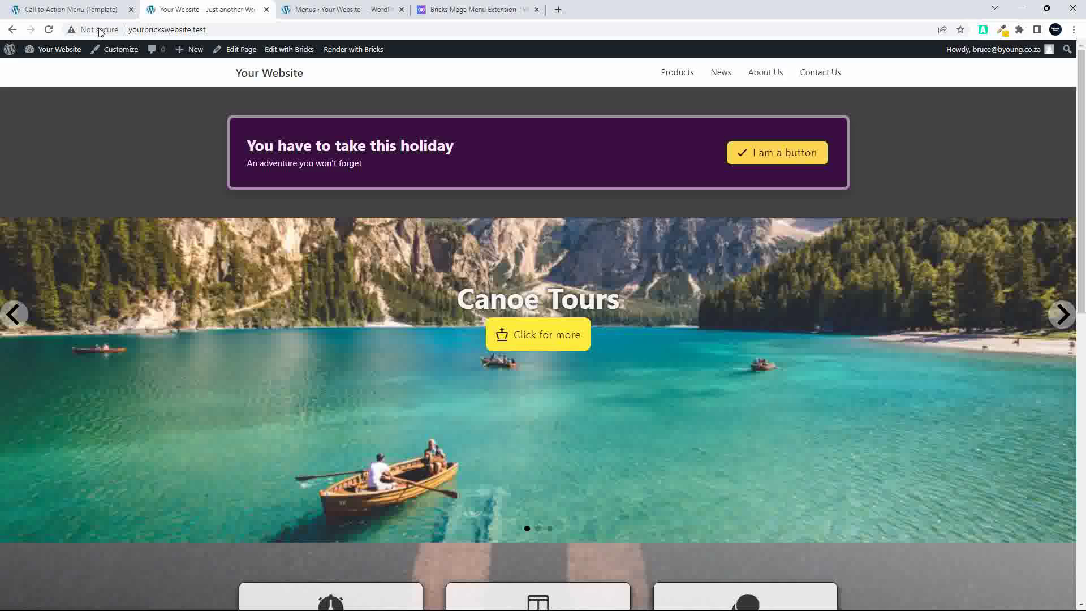
pyautogui.click(49, 30)
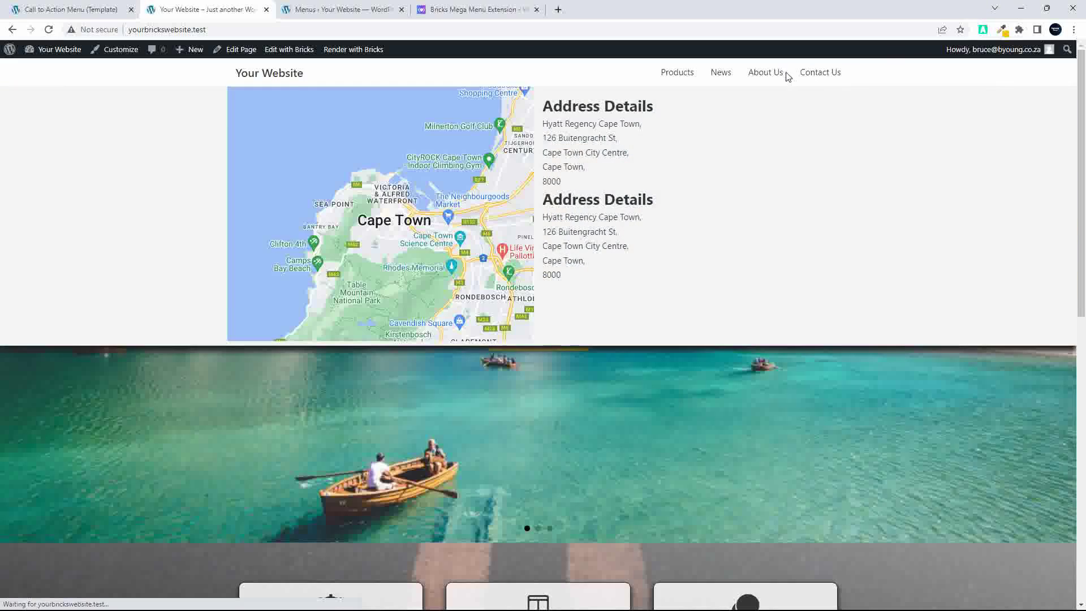
pyautogui.moveTo(771, 73)
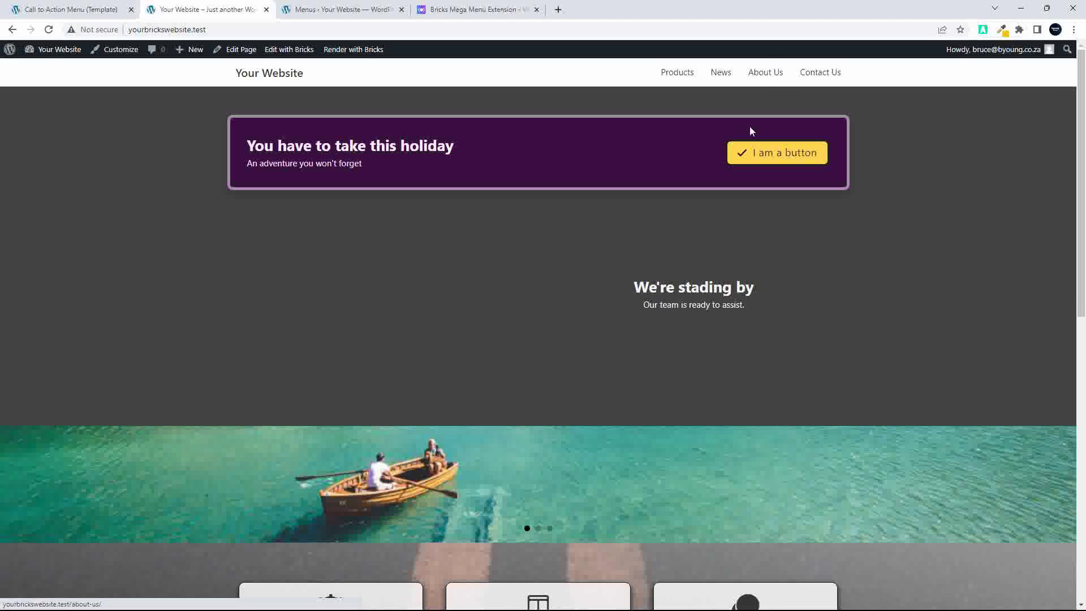
# - Inspect the missing image in the About Us mega menu and examine its source attribute in the page markup
pyautogui.rightClick(315, 289)
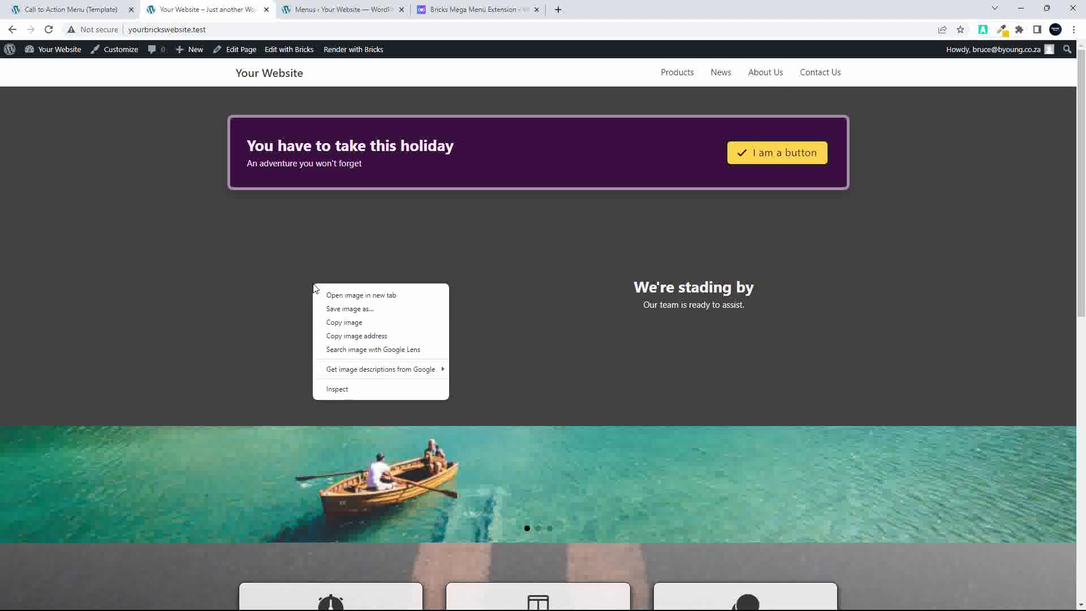
pyautogui.click(360, 390)
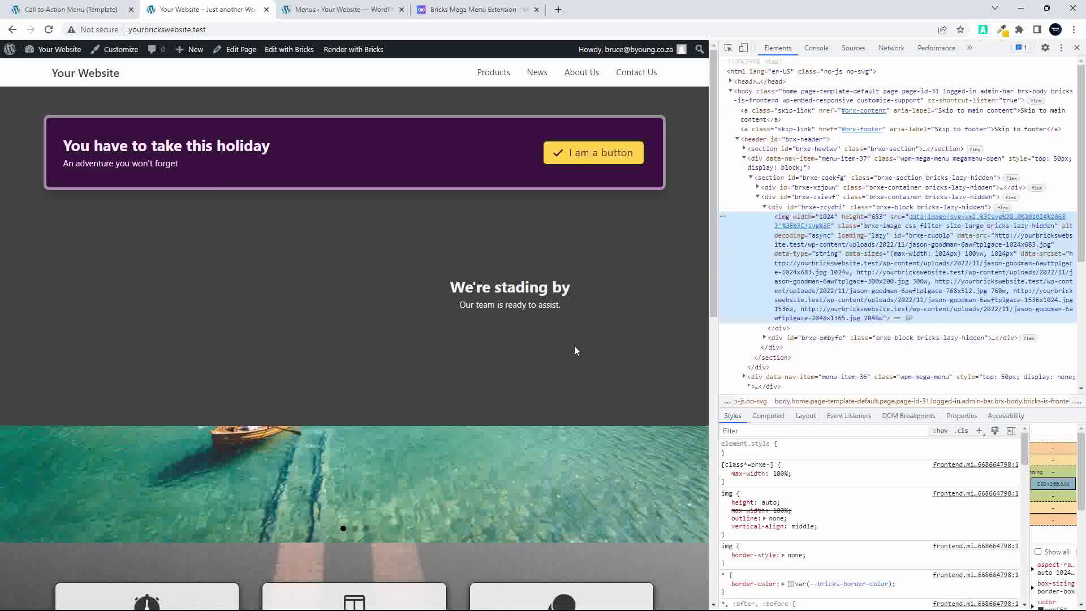
pyautogui.moveTo(955, 225)
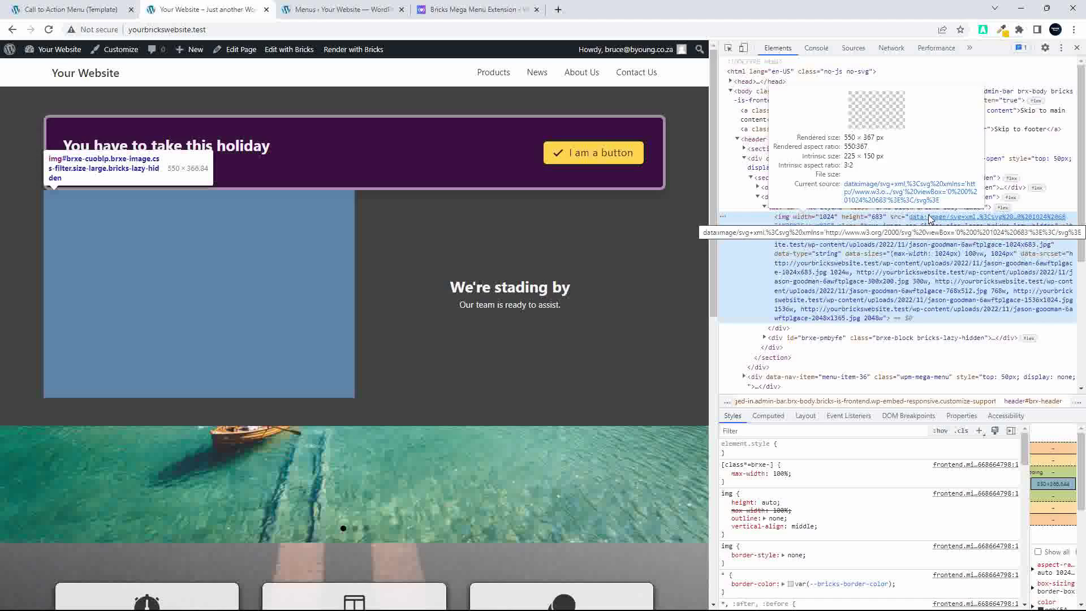
# - Inspect the "Always working" image lower on the page to compare its source attribute, and close the developer tools
pyautogui.scroll(-10, 531, 297)
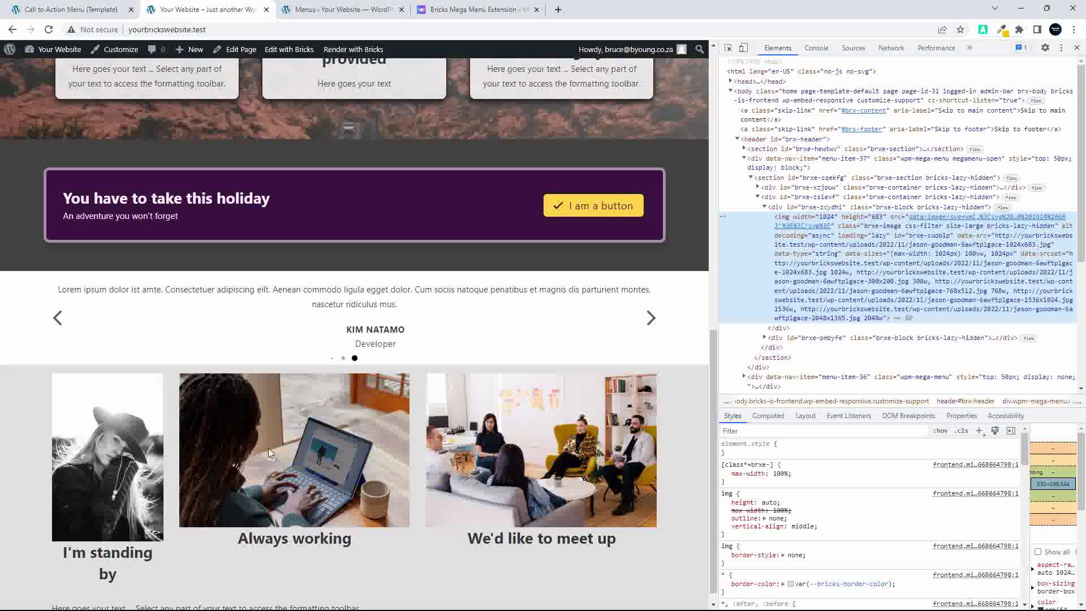
pyautogui.rightClick(274, 440)
pyautogui.click(301, 559)
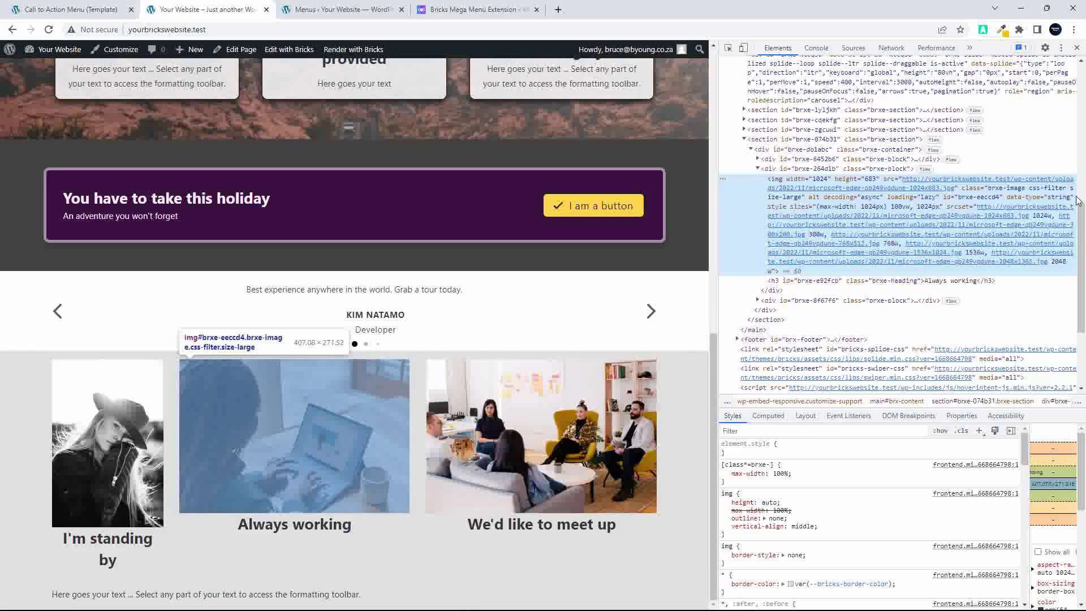
pyautogui.moveTo(922, 186)
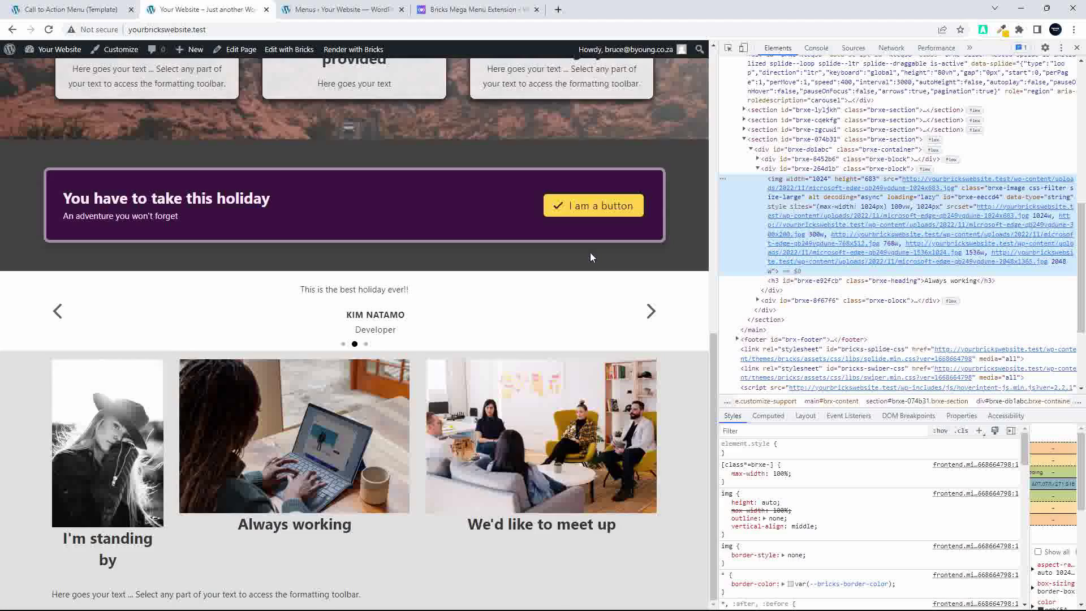
pyautogui.scroll(5, 590, 253)
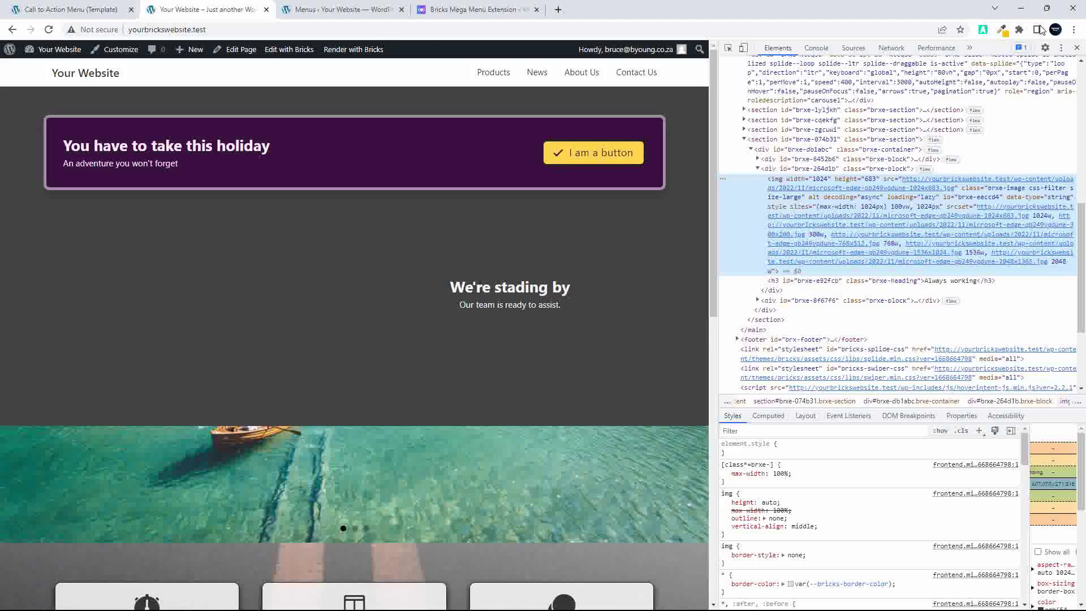
pyautogui.click(1076, 47)
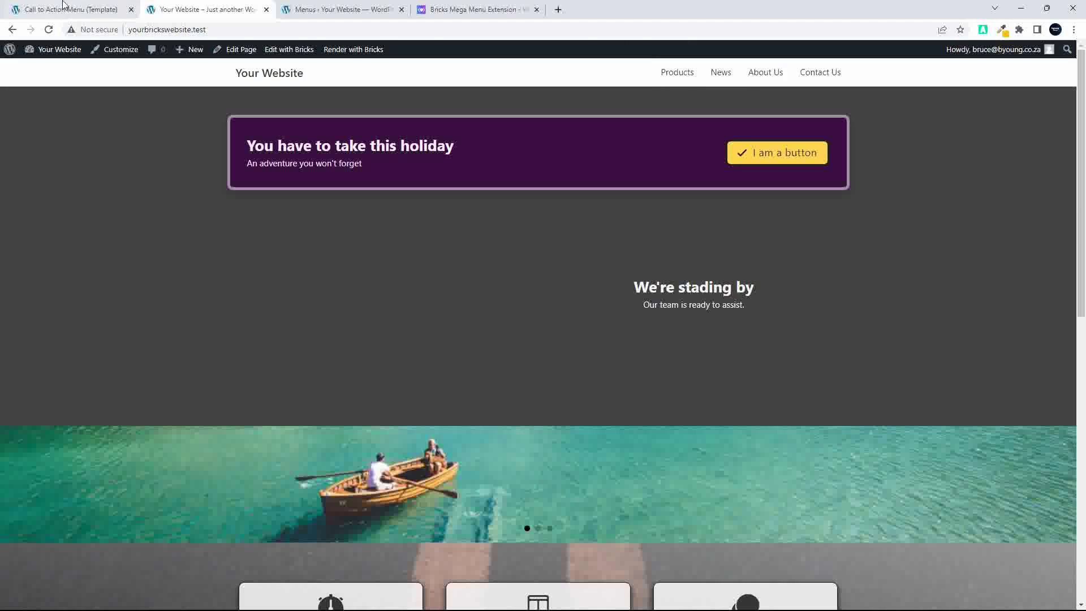
# - Return to the Call to Action Menu template and remove the picture from the first column's Image element
pyautogui.click(77, 13)
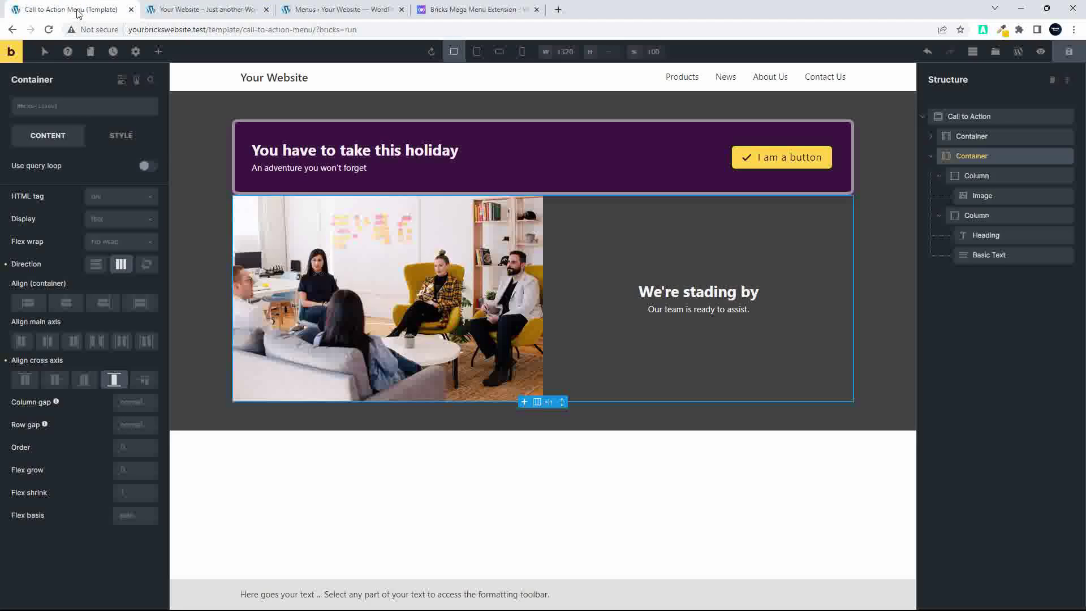
pyautogui.click(402, 327)
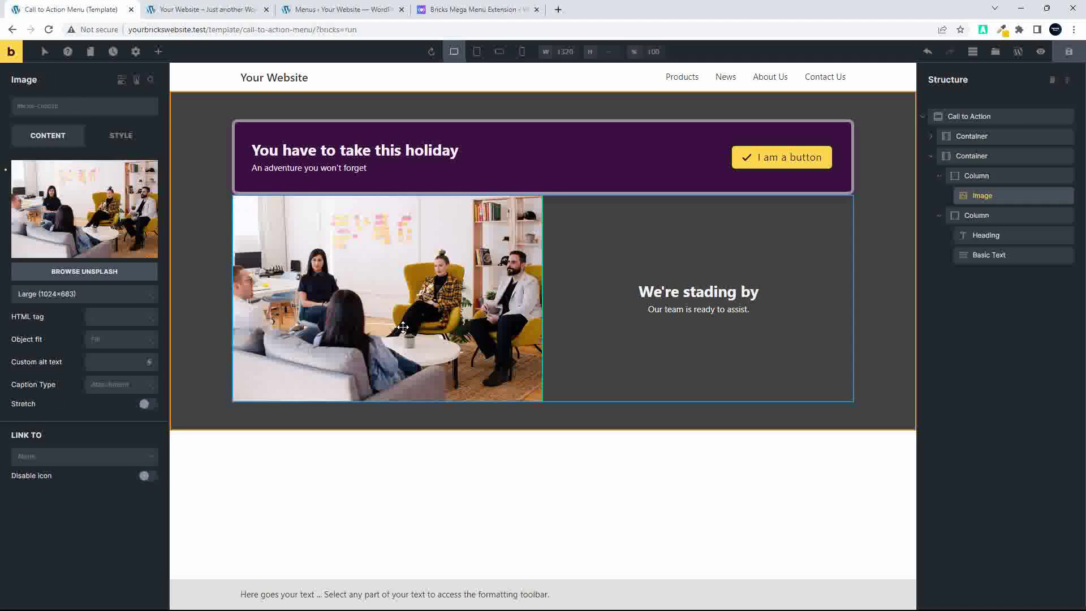
pyautogui.click(7, 175)
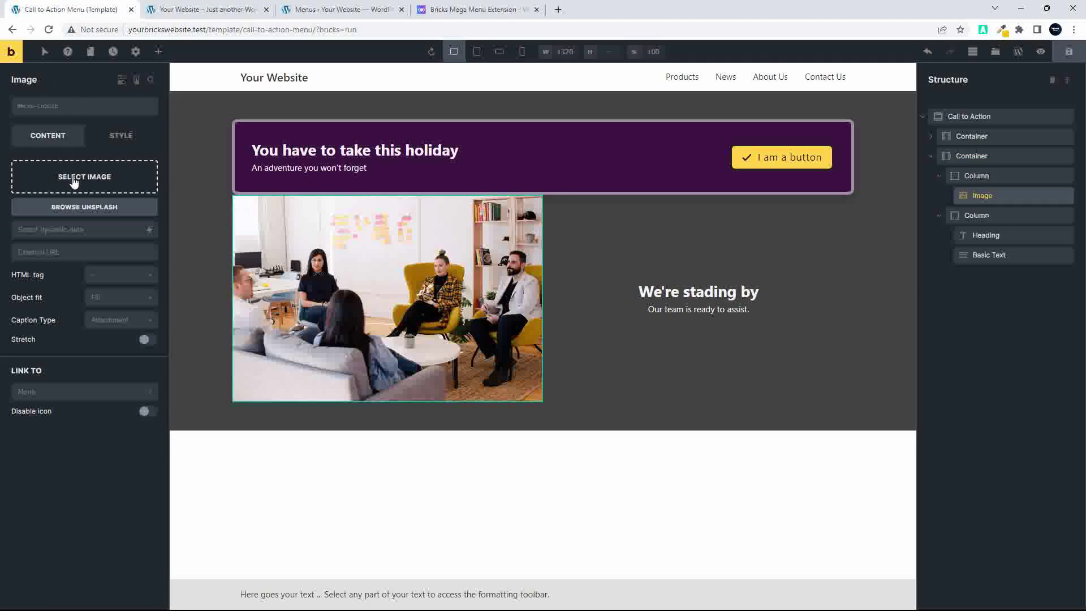
# - Copy the team meeting photo's file URL from the media library and close the library without inserting the photo
pyautogui.click(77, 180)
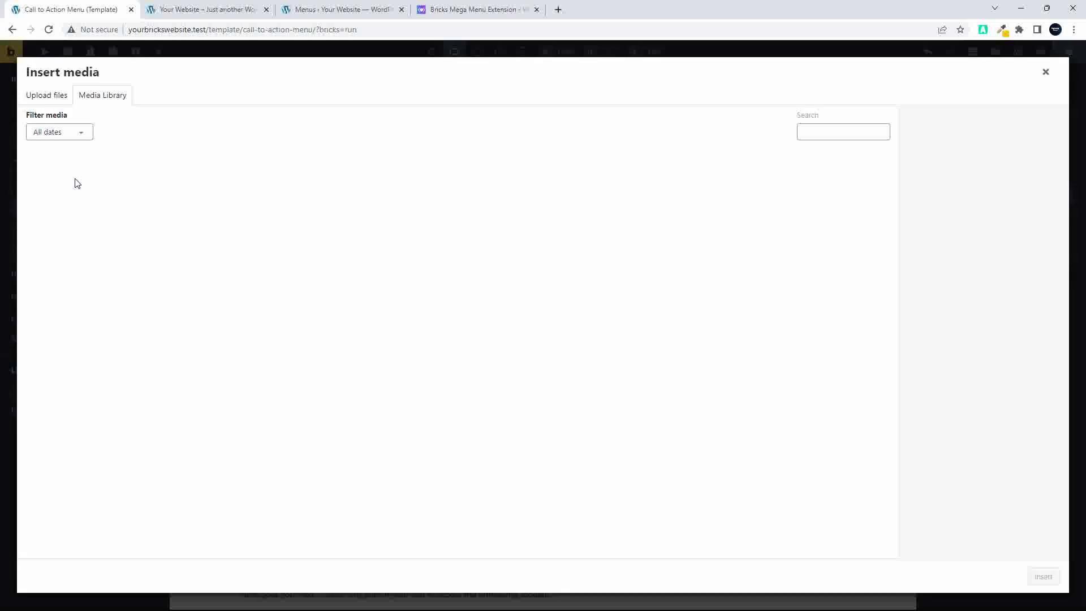
pyautogui.click(75, 188)
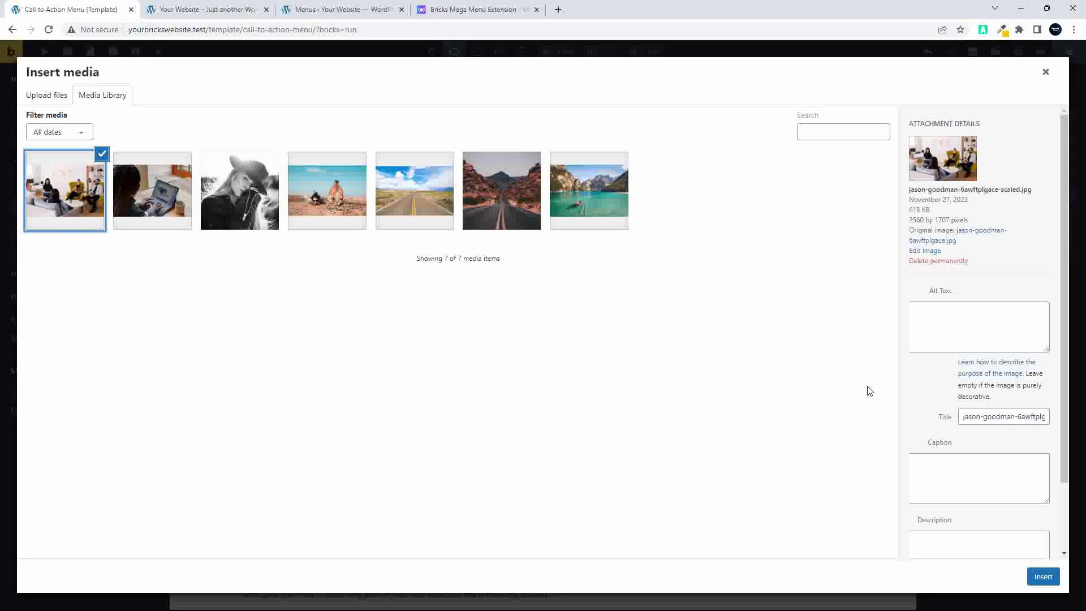
pyautogui.scroll(-2, 988, 435)
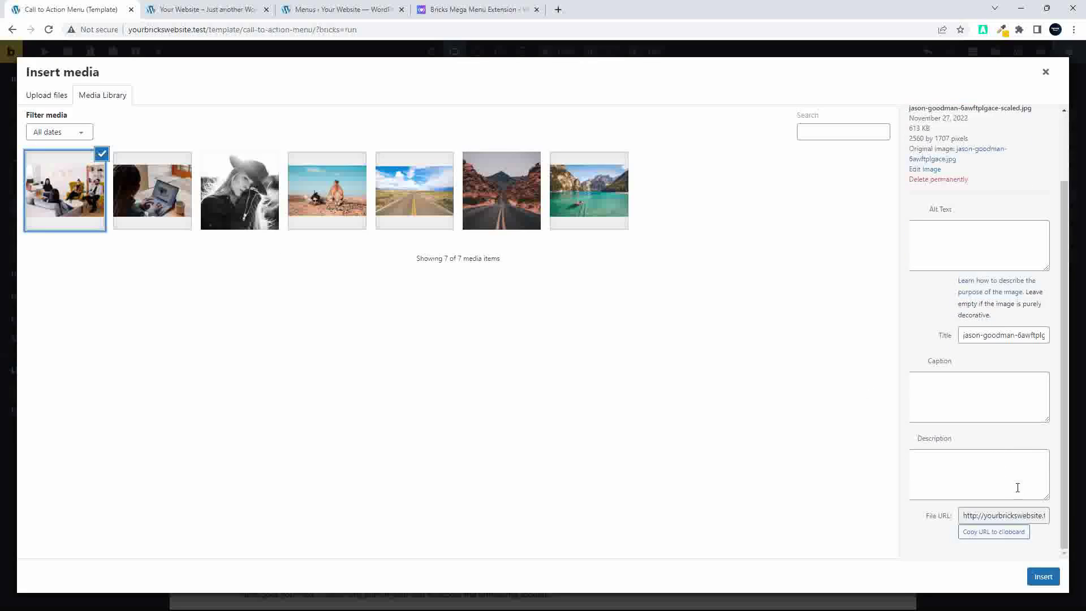
pyautogui.click(986, 536)
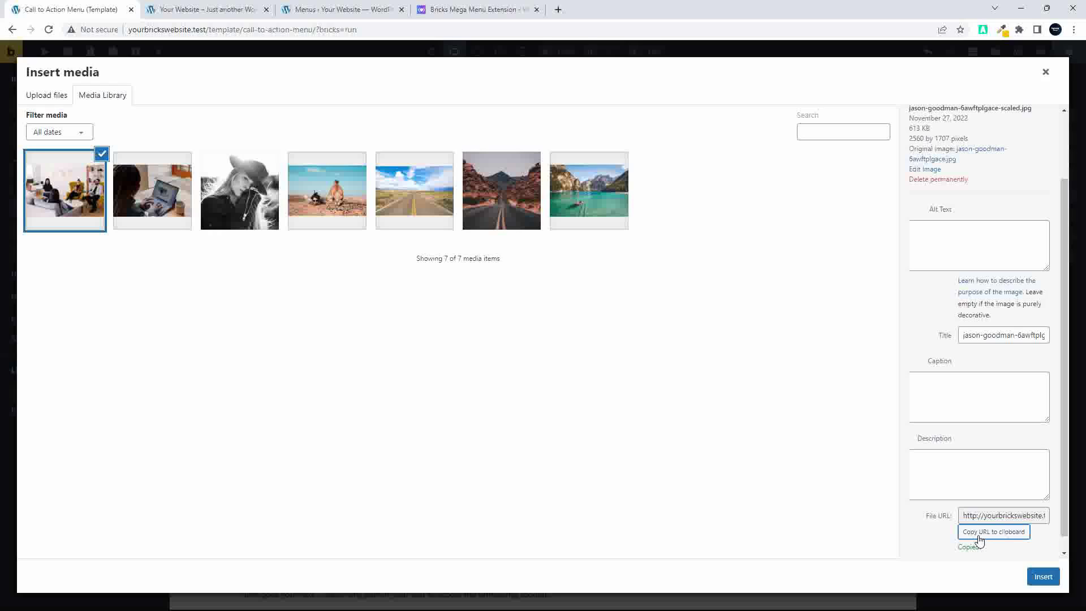
pyautogui.click(1046, 72)
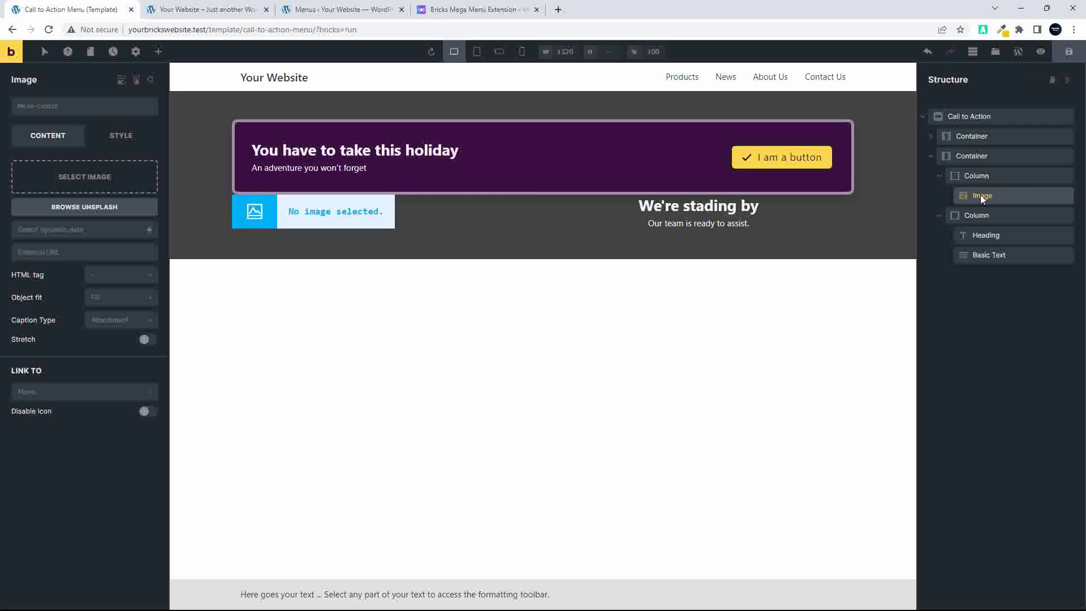
# - Add a Code element below the Image element in the first column
pyautogui.click(158, 51)
pyautogui.write('code')
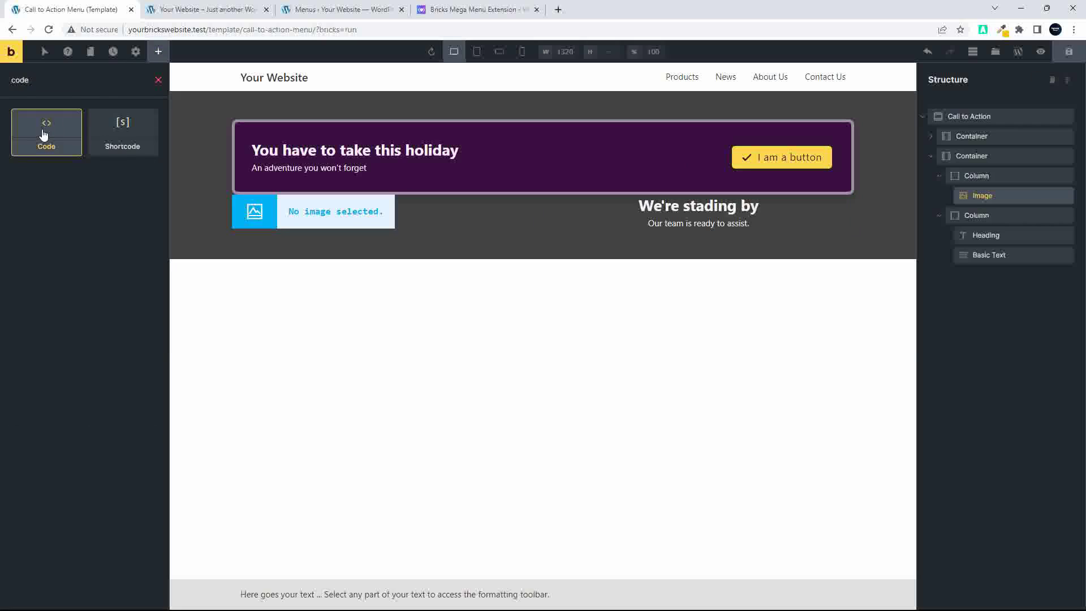
pyautogui.click(42, 134)
# - Replace the sample code with an <img> tag whose src is the copied photo URL, and enable Execute code
pyautogui.click(308, 266)
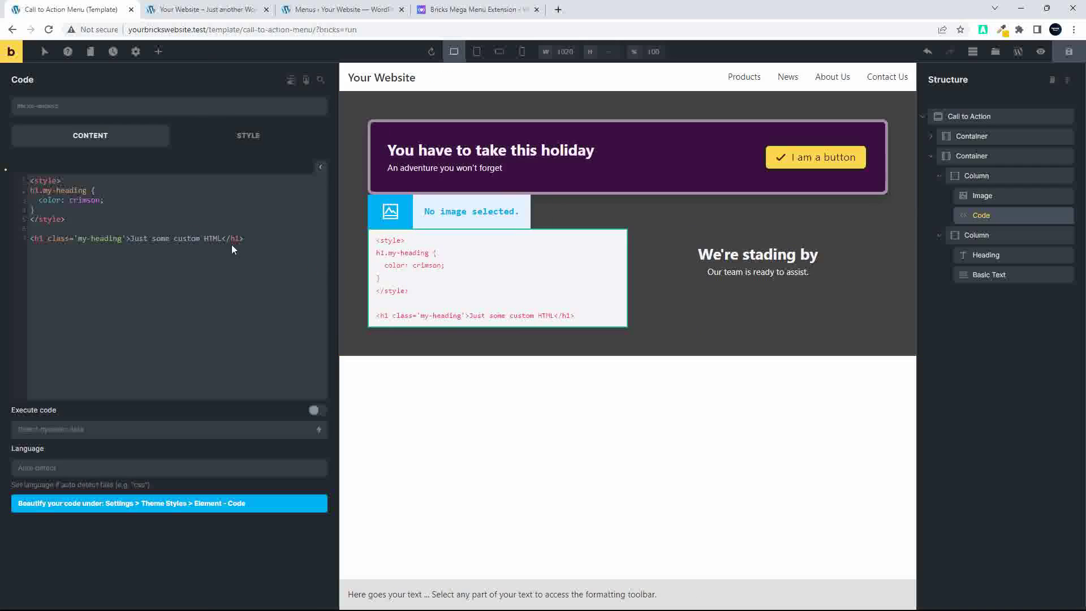
pyautogui.moveTo(271, 241); pyautogui.dragTo(5, 164)
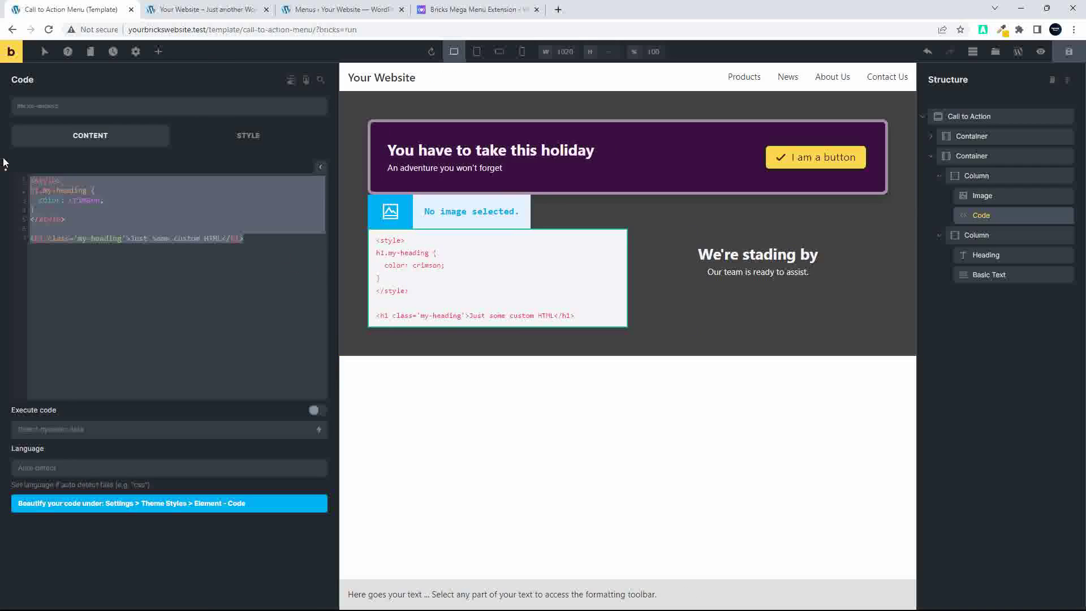
pyautogui.write('<img s')
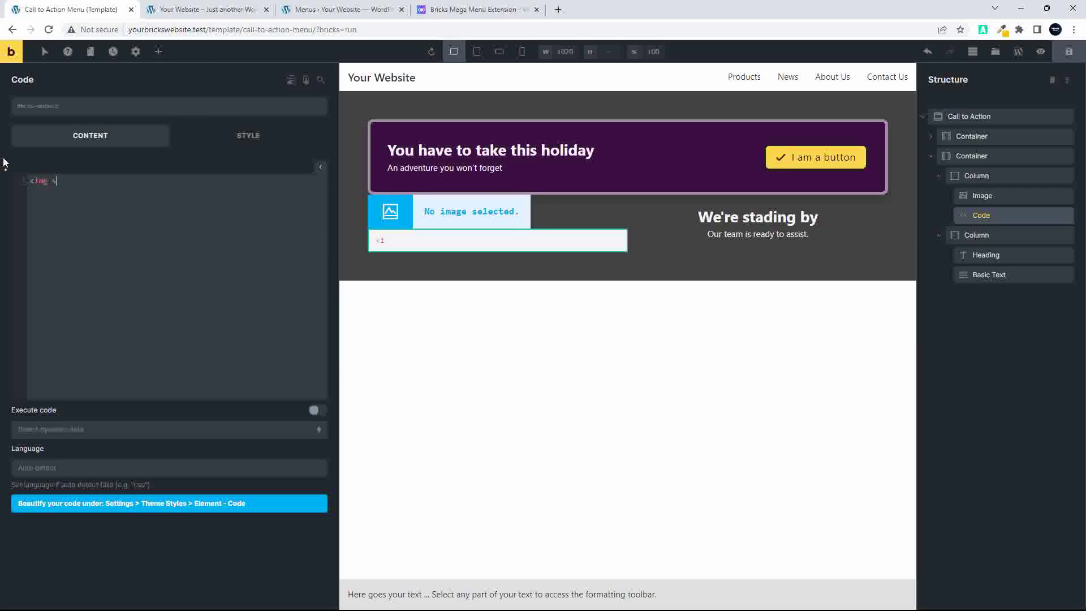
pyautogui.write('rc="')
pyautogui.write('http://yourbrickswebsite.test/wp-content/uploads/2022/11/jason-goodman-6awftplgace-scaled.jpg"')
pyautogui.write('>')
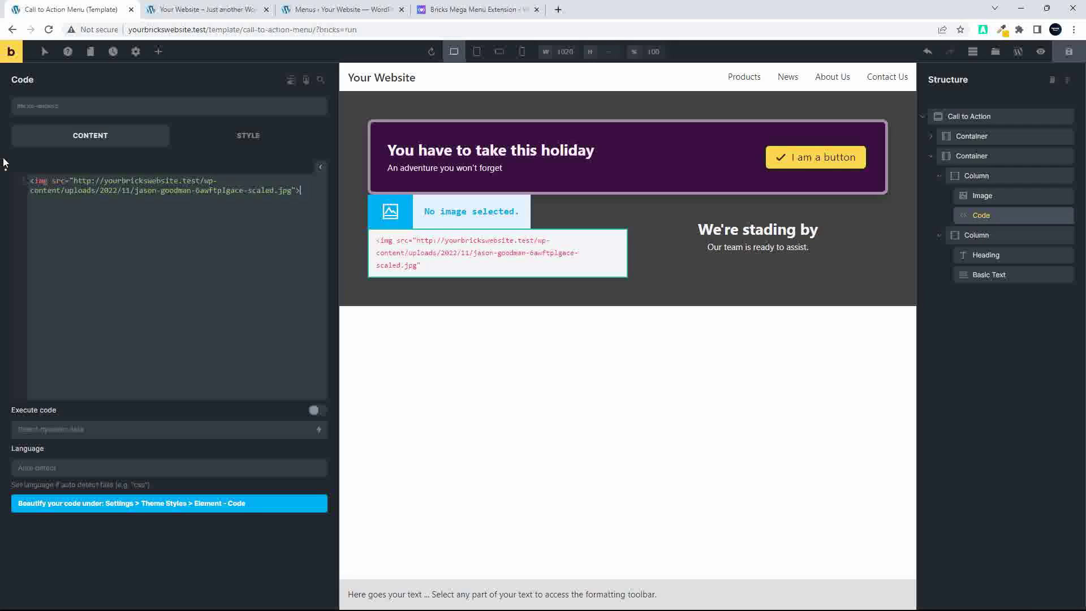
pyautogui.click(316, 411)
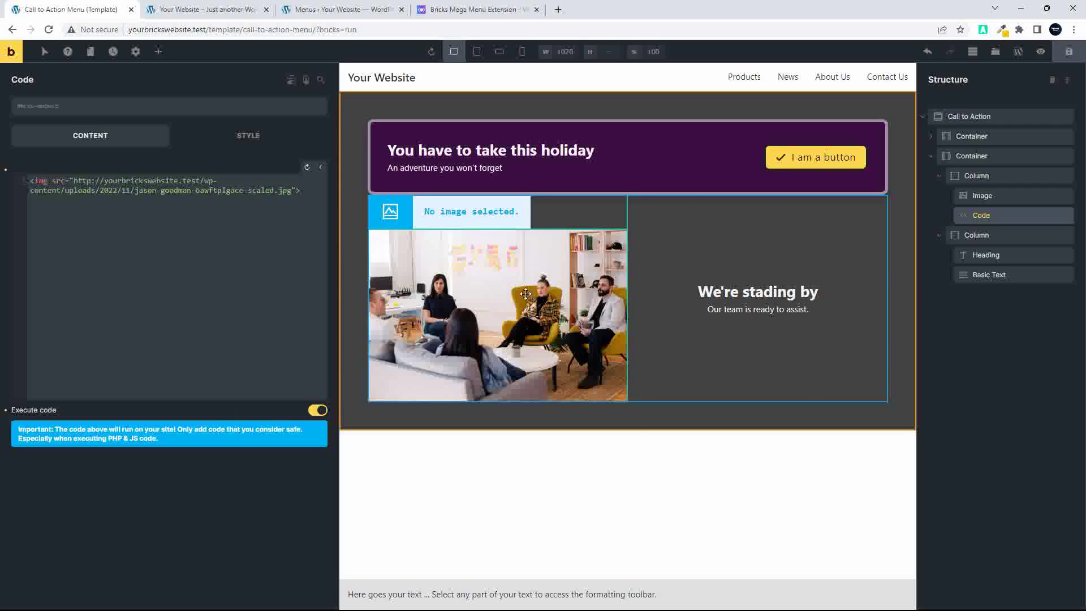
# - Delete the empty Image element above the Code element and save the template
pyautogui.click(469, 212)
pyautogui.rightClick(1038, 195)
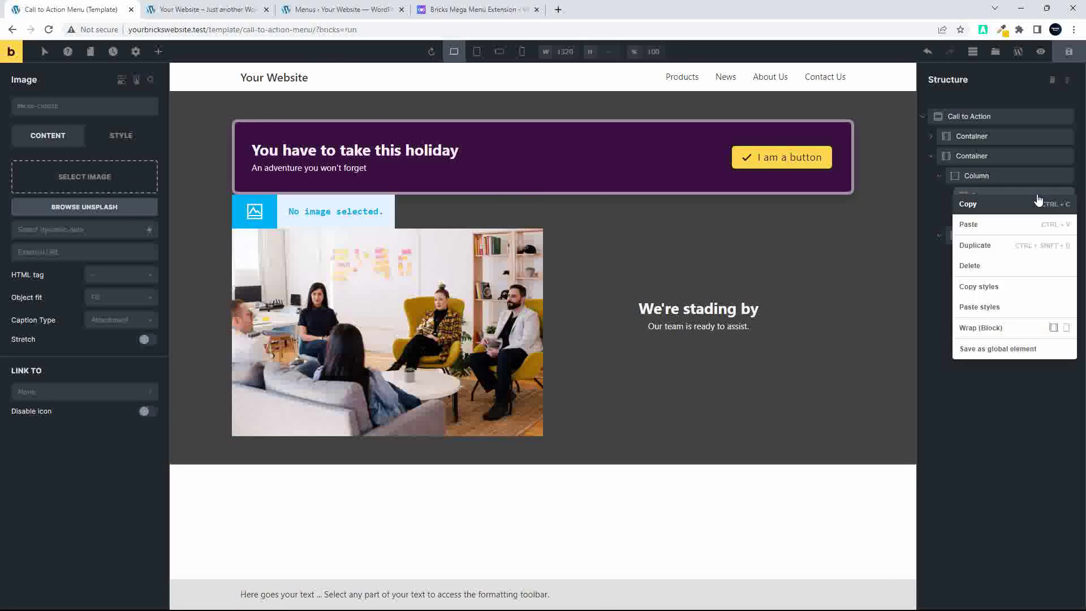
pyautogui.click(999, 266)
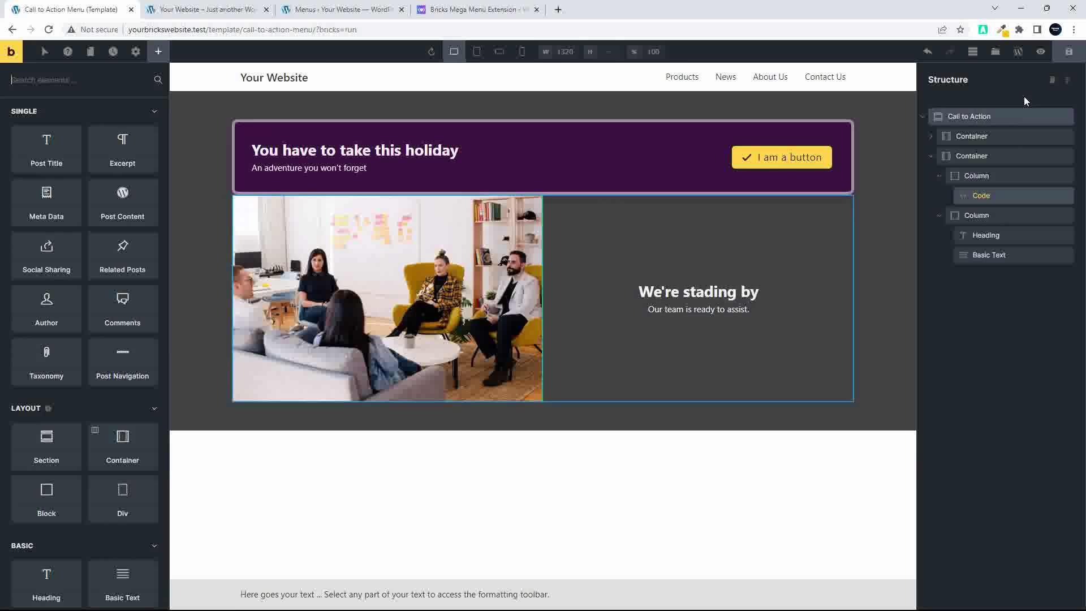
pyautogui.click(1071, 54)
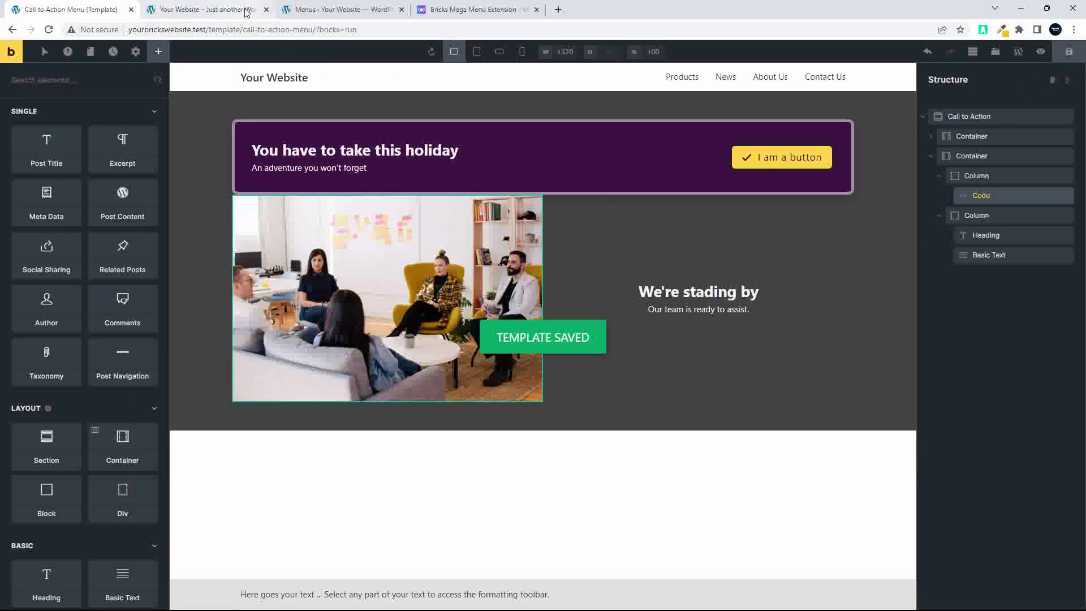
# - Reload the live site and check that the About Us mega menu displays the team photo from the Code element
pyautogui.click(337, 9)
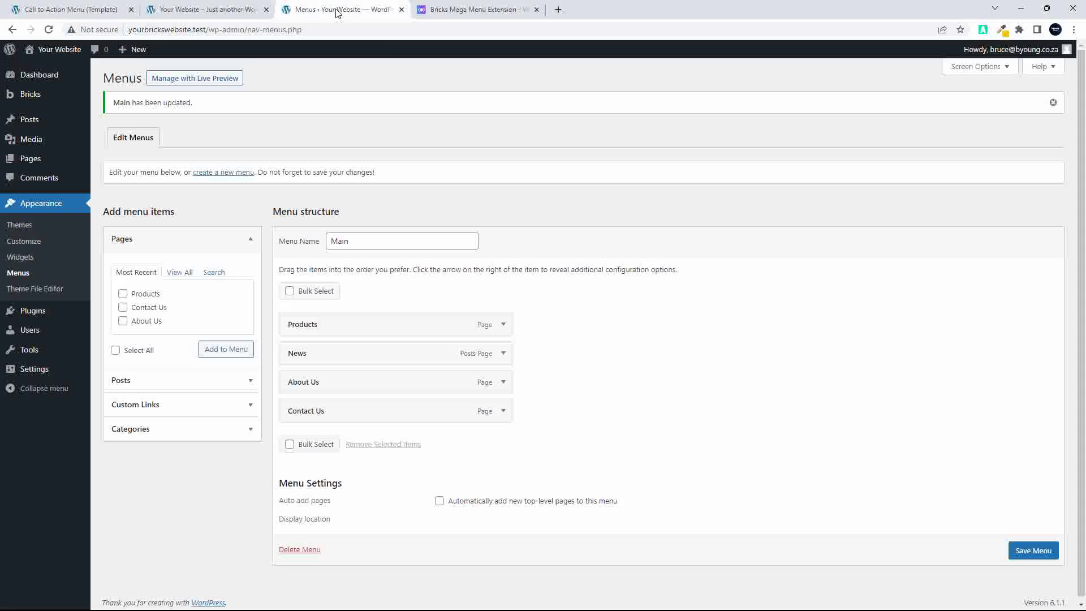
pyautogui.click(195, 8)
pyautogui.click(49, 30)
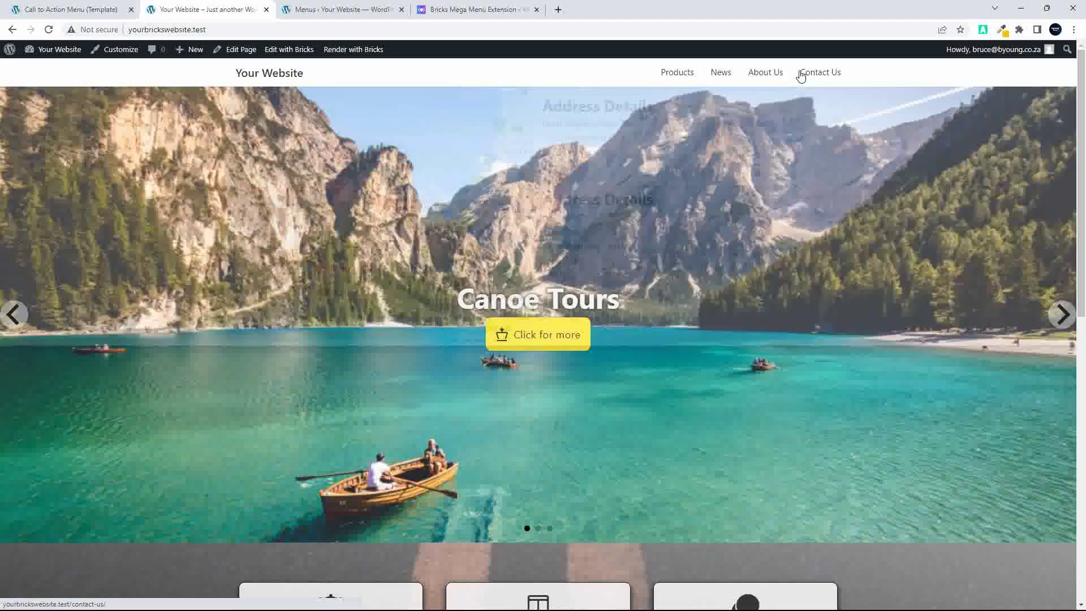
pyautogui.moveTo(764, 76)
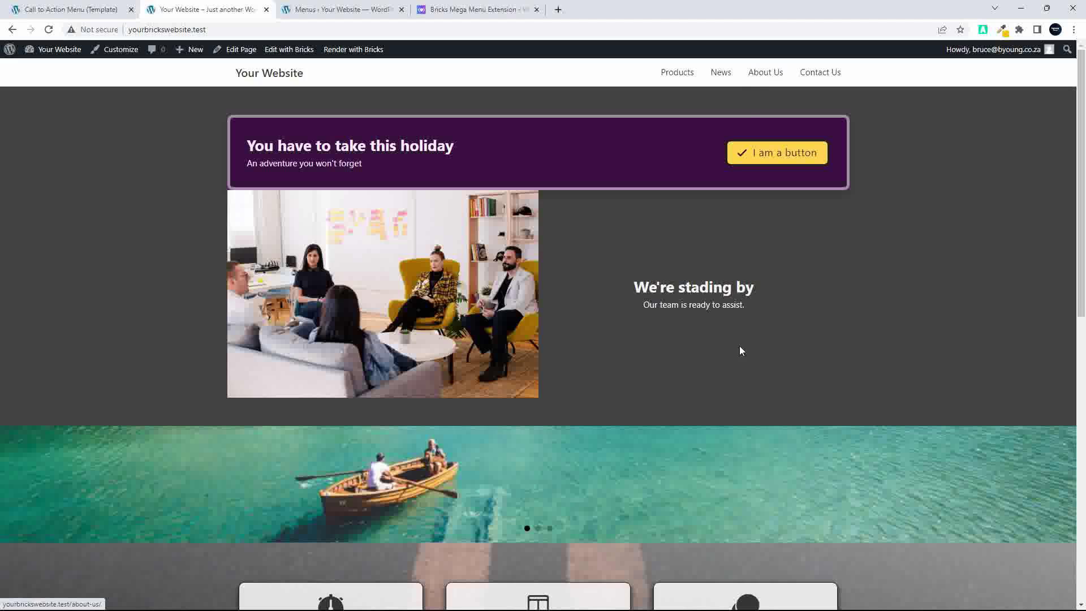
# - Return to the Call to Action Menu template and set the second container's background color to #616161
pyautogui.click(102, 9)
pyautogui.click(980, 215)
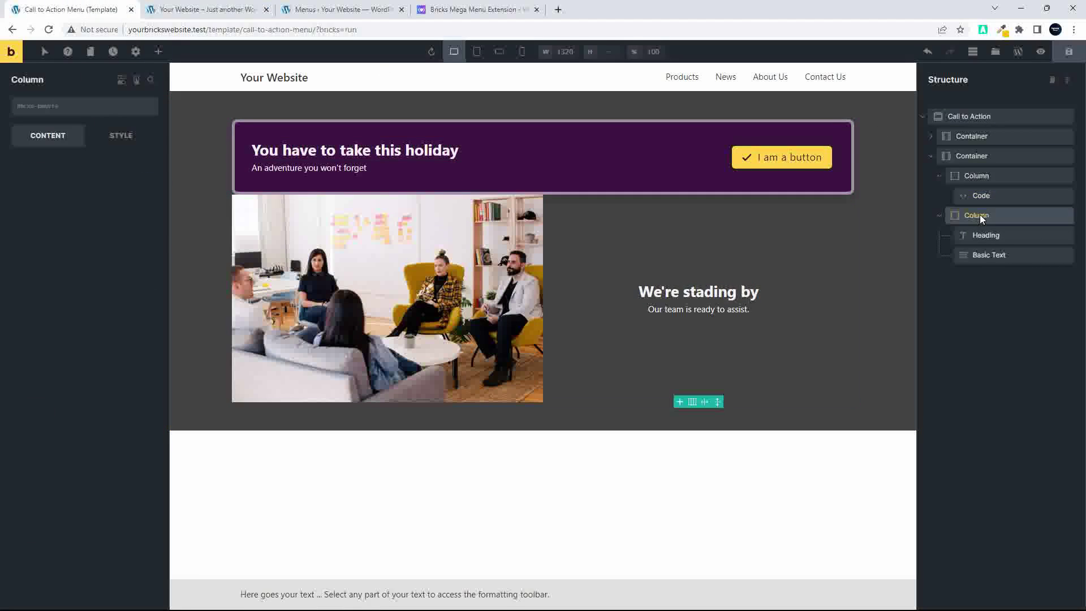
pyautogui.click(979, 156)
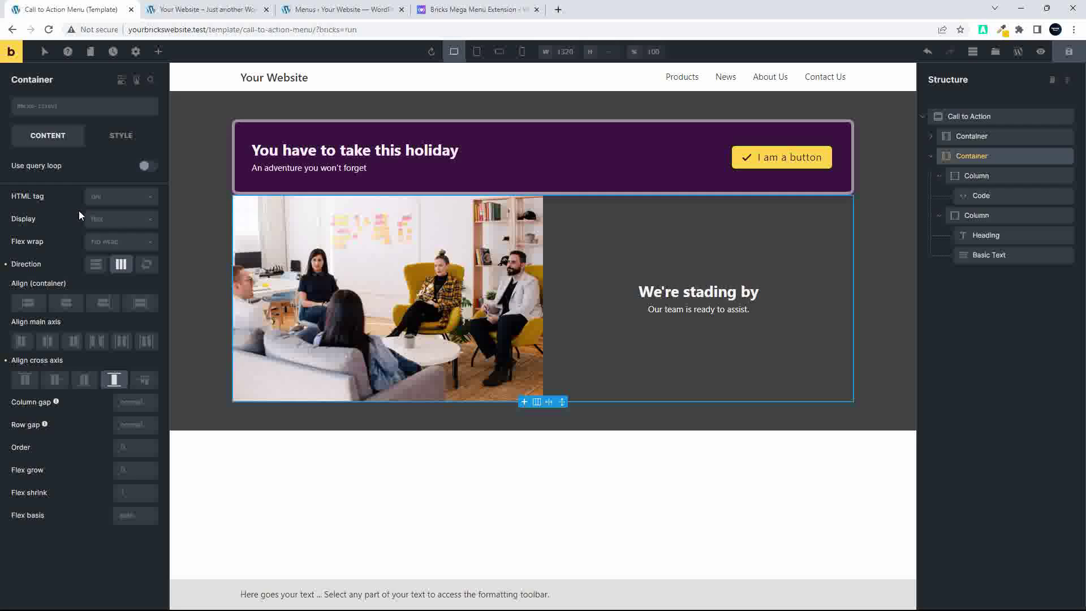
pyautogui.click(123, 136)
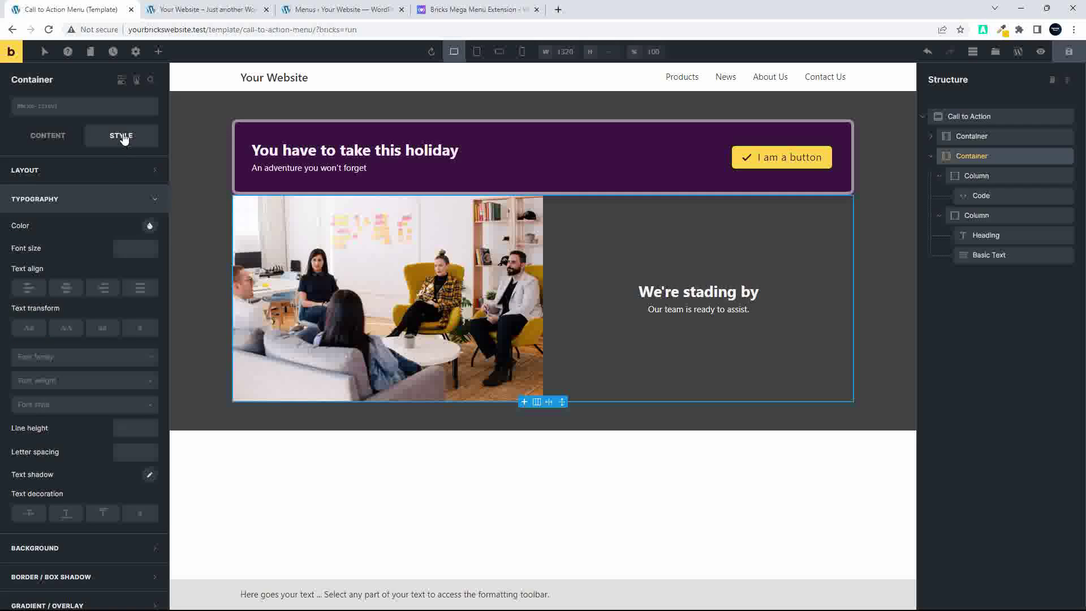
pyautogui.click(73, 171)
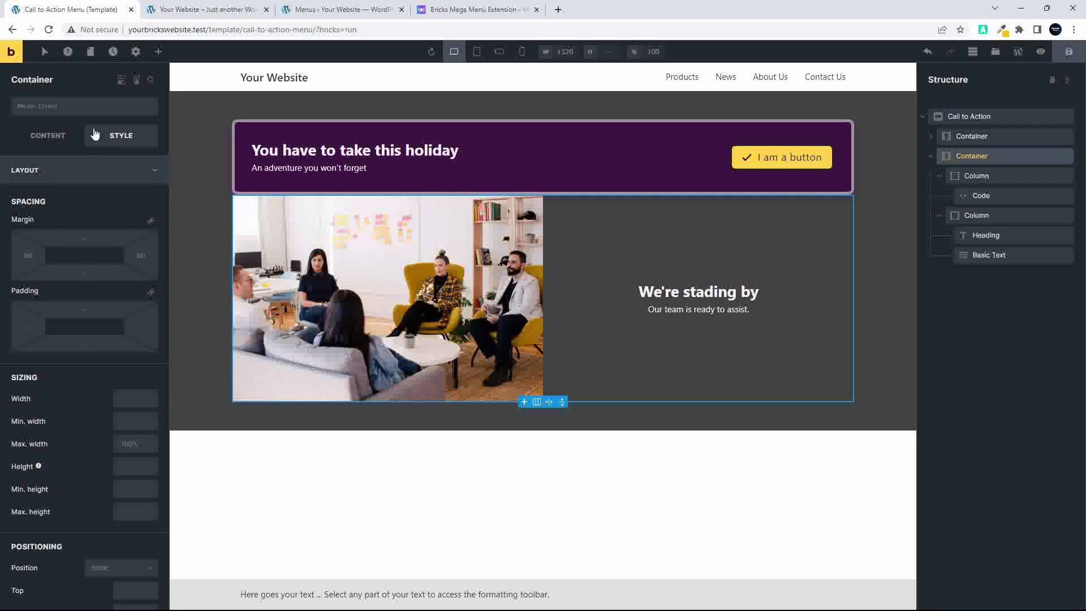
pyautogui.click(74, 173)
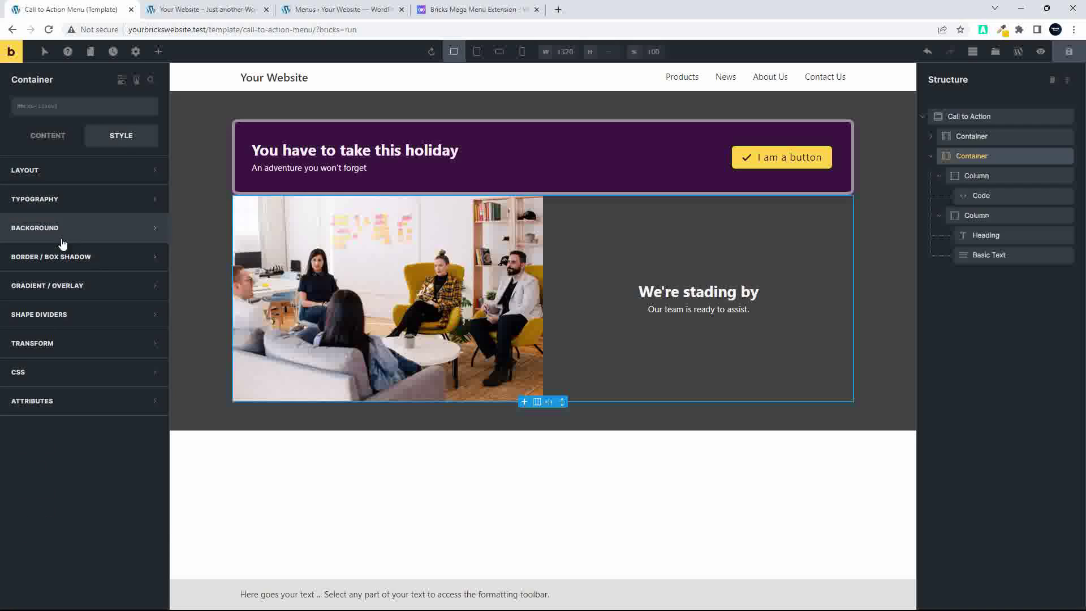
pyautogui.click(100, 228)
pyautogui.click(149, 255)
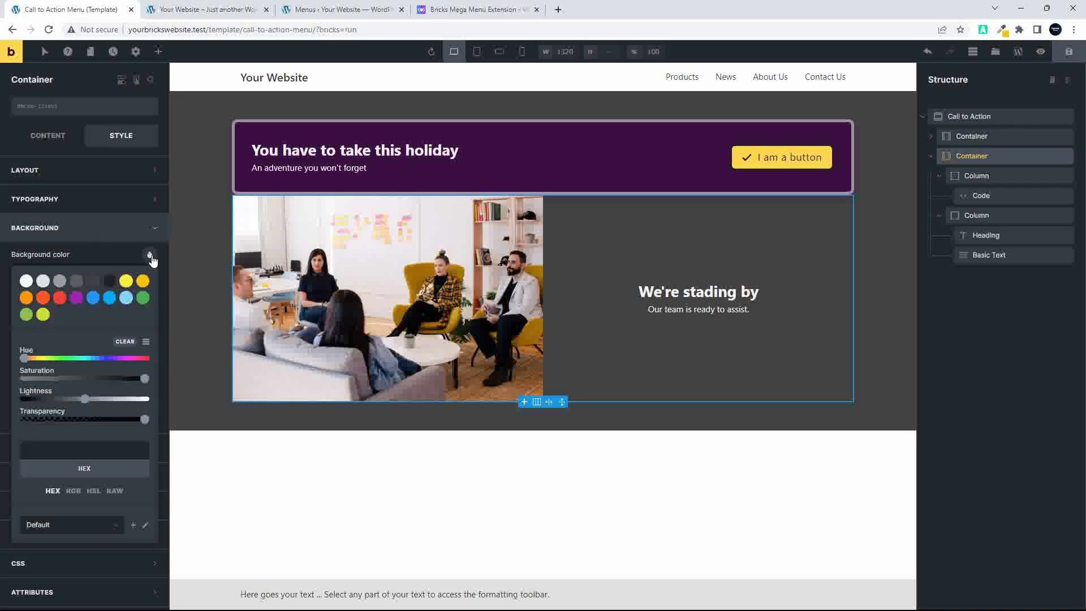
pyautogui.click(44, 282)
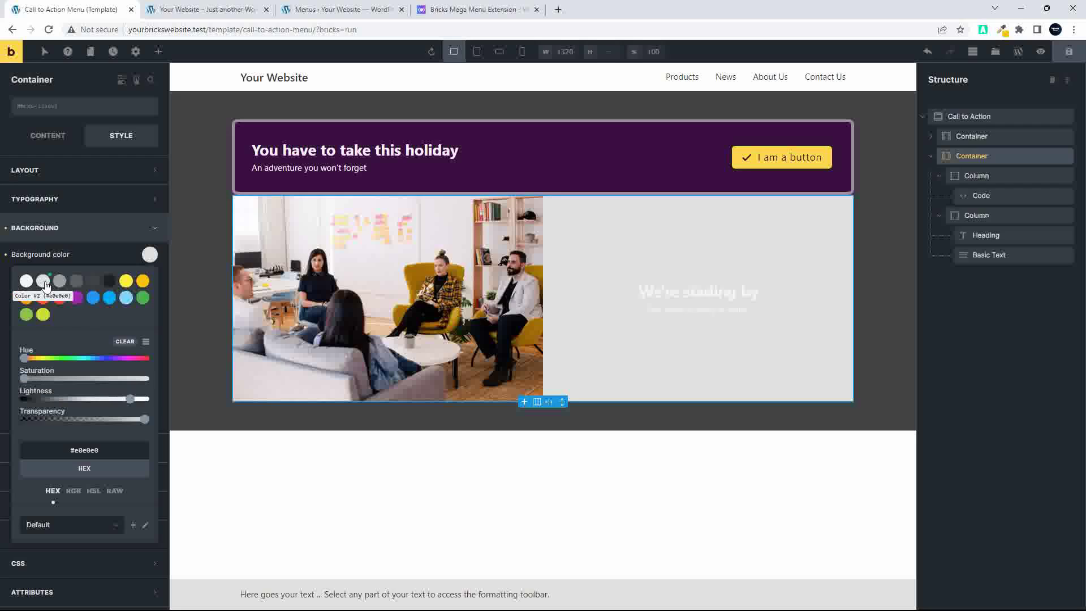
pyautogui.click(60, 282)
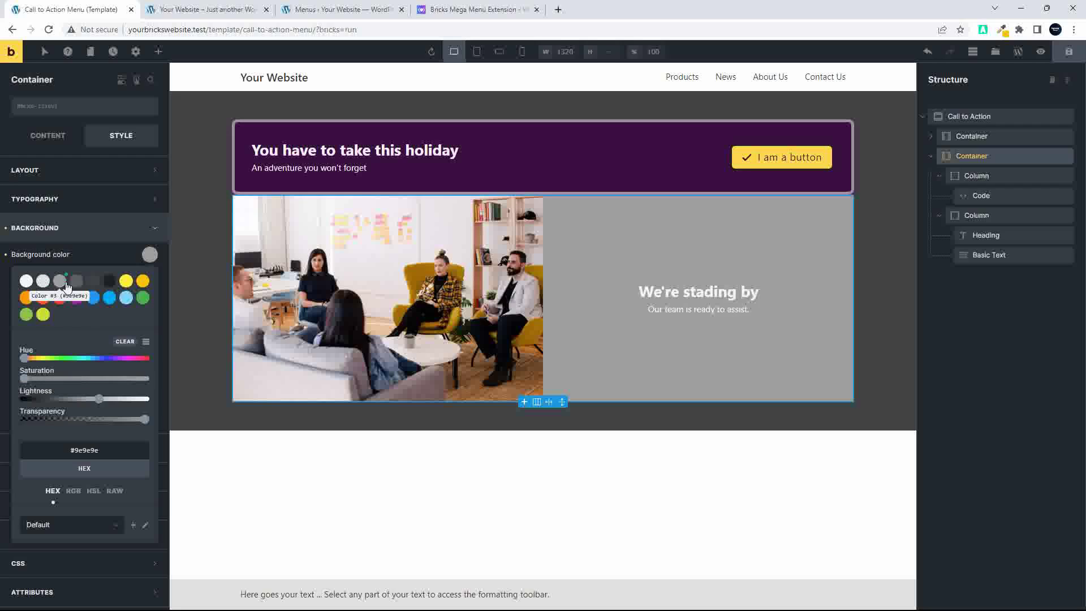
pyautogui.click(76, 283)
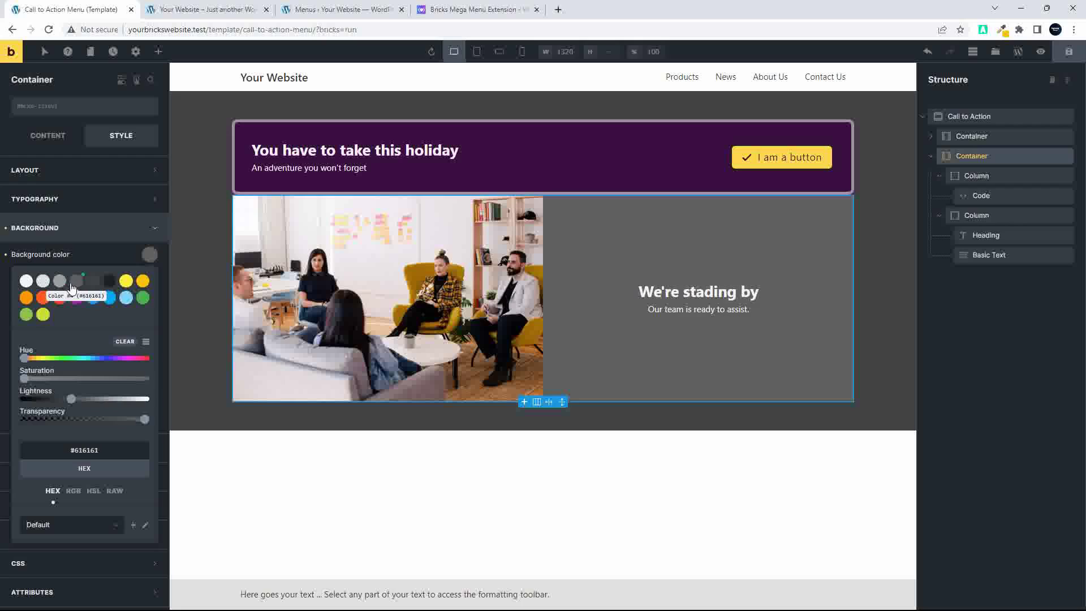
# - Give the second container a top margin of 20 and a padding of 15 on all sides
pyautogui.click(45, 229)
pyautogui.click(73, 182)
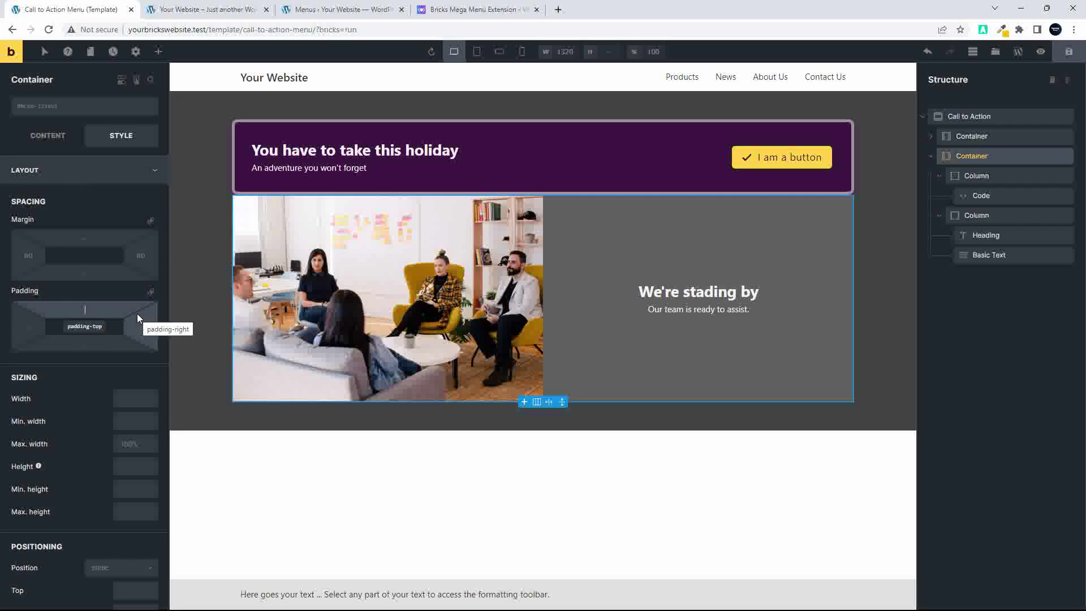
pyautogui.click(85, 236)
pyautogui.write('20')
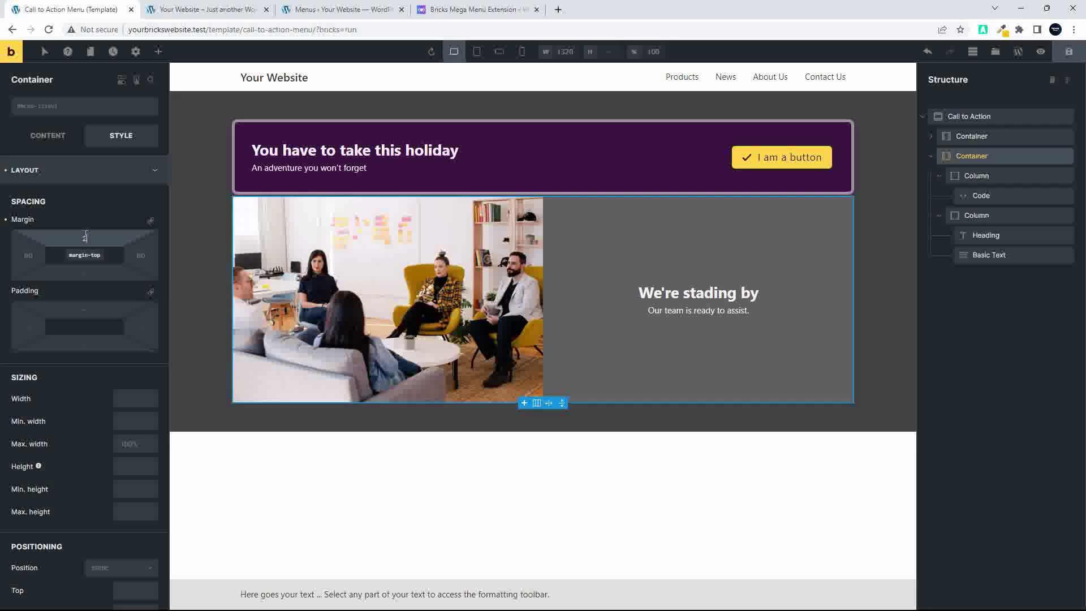
pyautogui.click(86, 309)
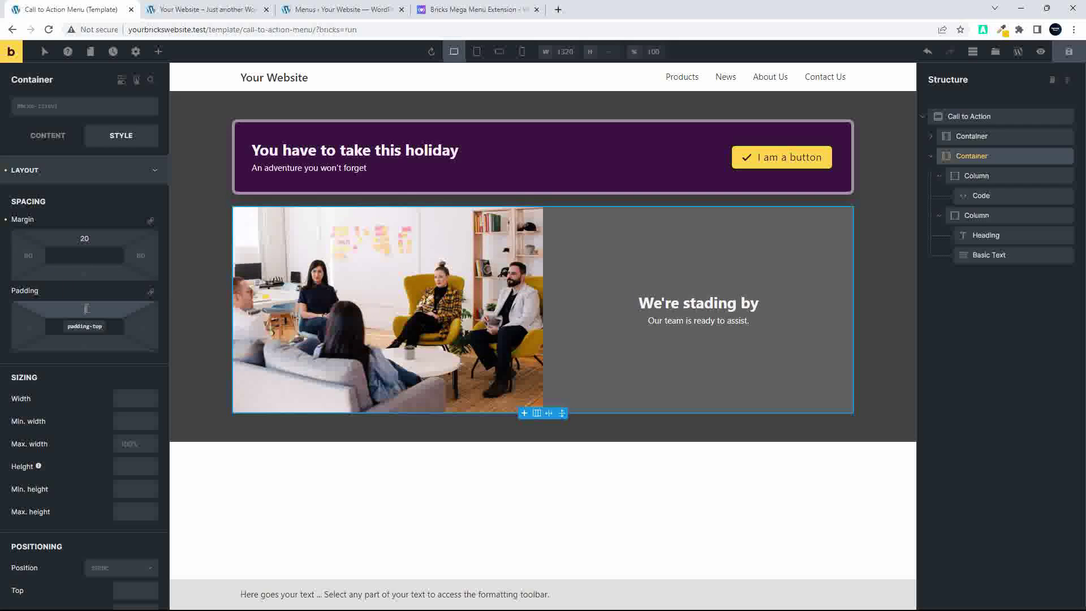
pyautogui.write('15')
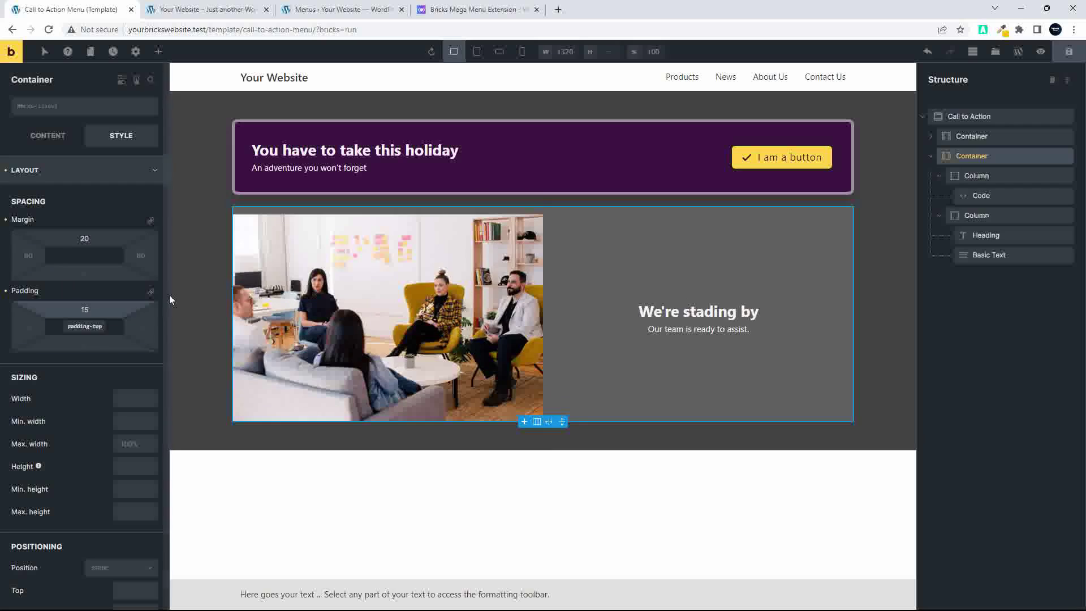
pyautogui.click(150, 293)
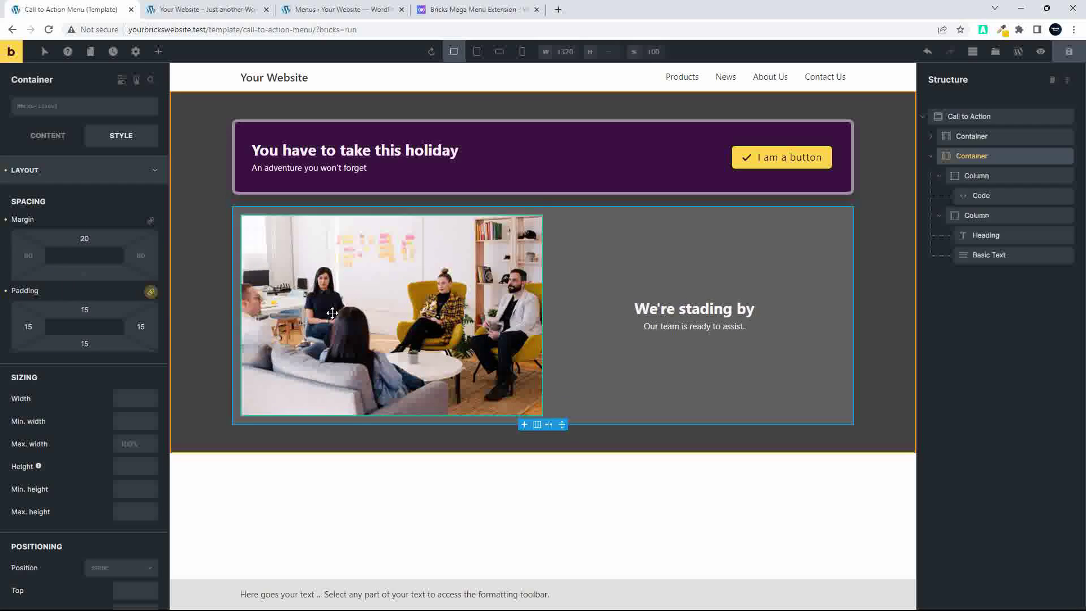
# - Set the second container's border radius to 15 on all four corners
pyautogui.click(124, 170)
pyautogui.click(91, 264)
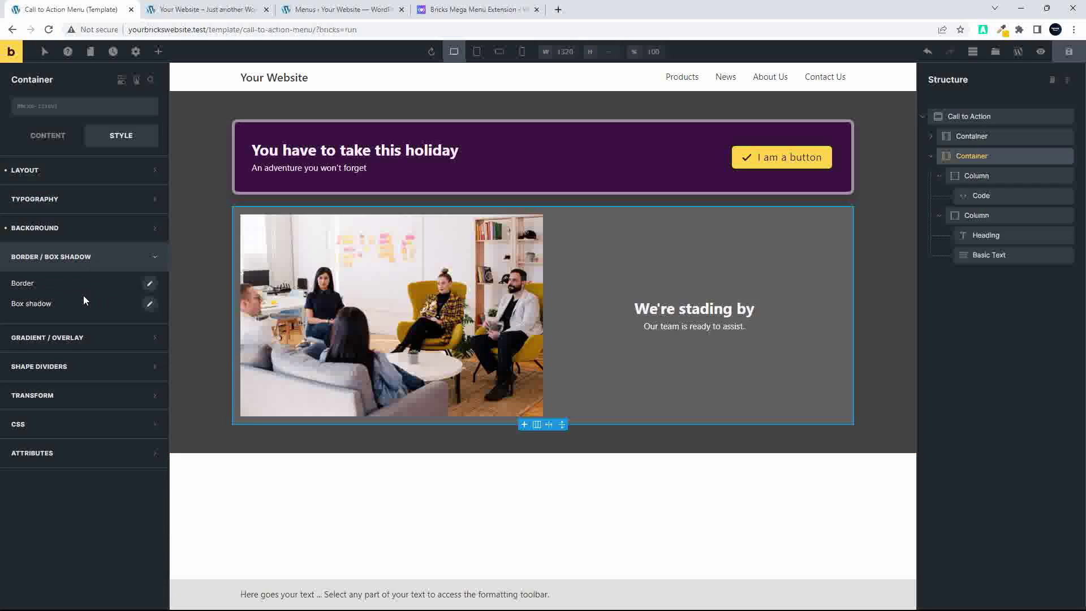
pyautogui.click(150, 285)
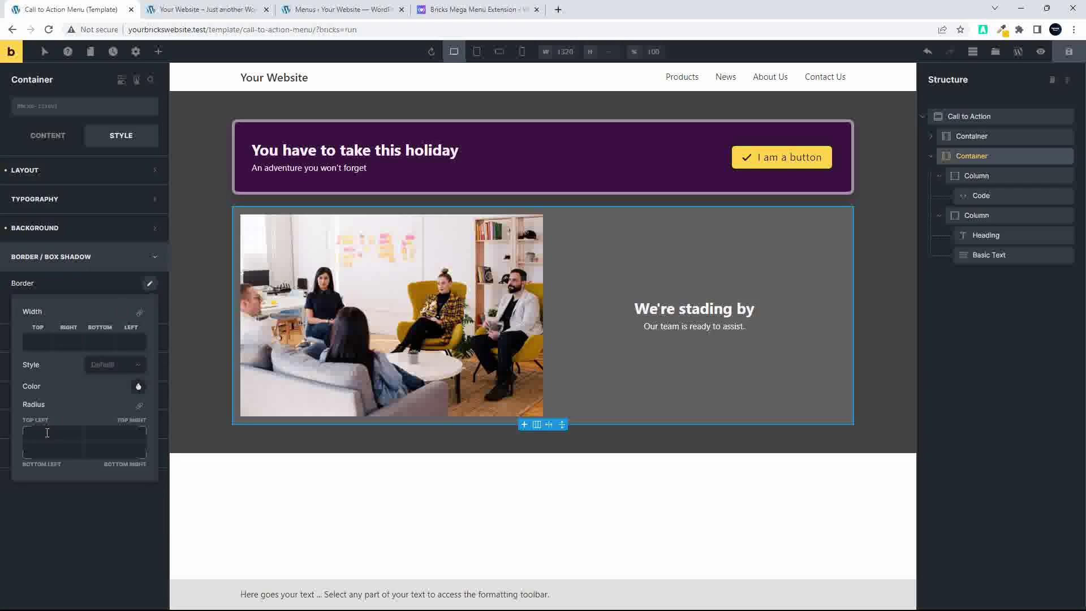
pyautogui.click(140, 405)
pyautogui.click(118, 434)
pyautogui.write('15')
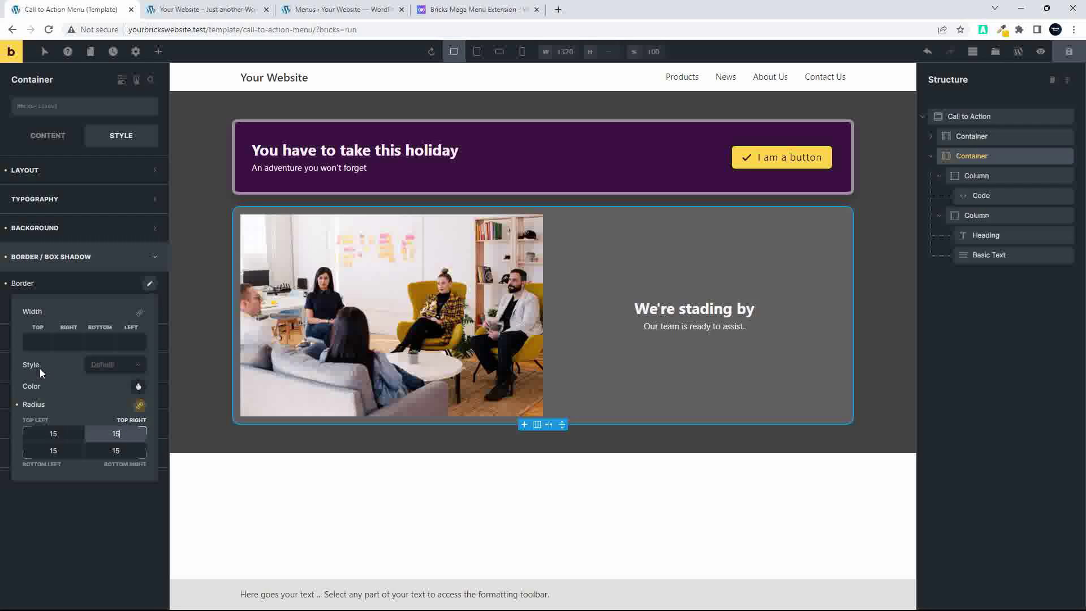
# - Give the second container a solid border with a width of 5 on all sides and the color #212121
pyautogui.click(47, 342)
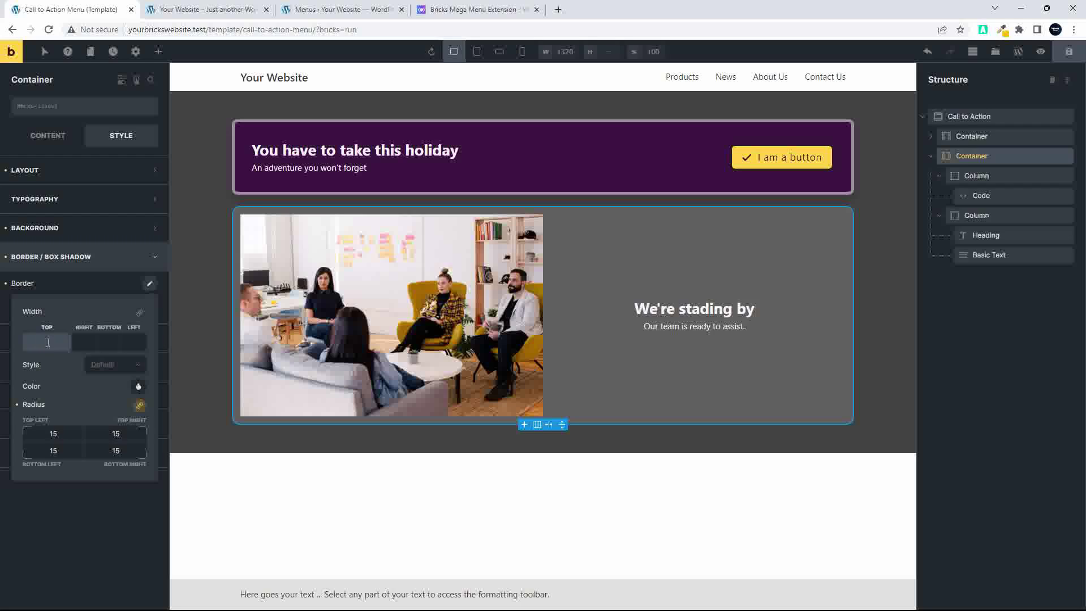
pyautogui.click(139, 313)
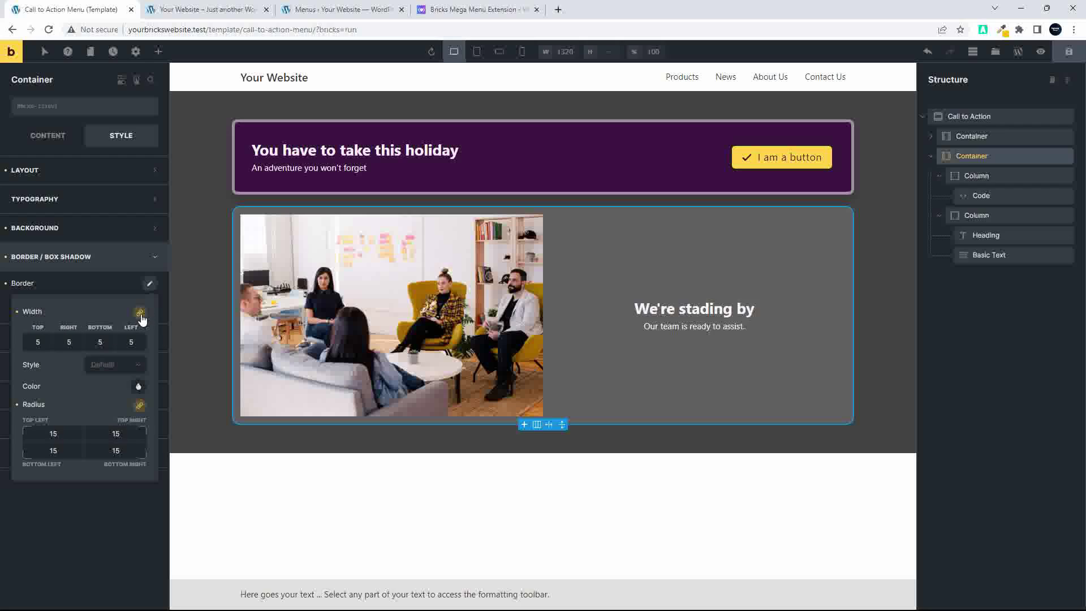
pyautogui.click(139, 386)
pyautogui.click(109, 419)
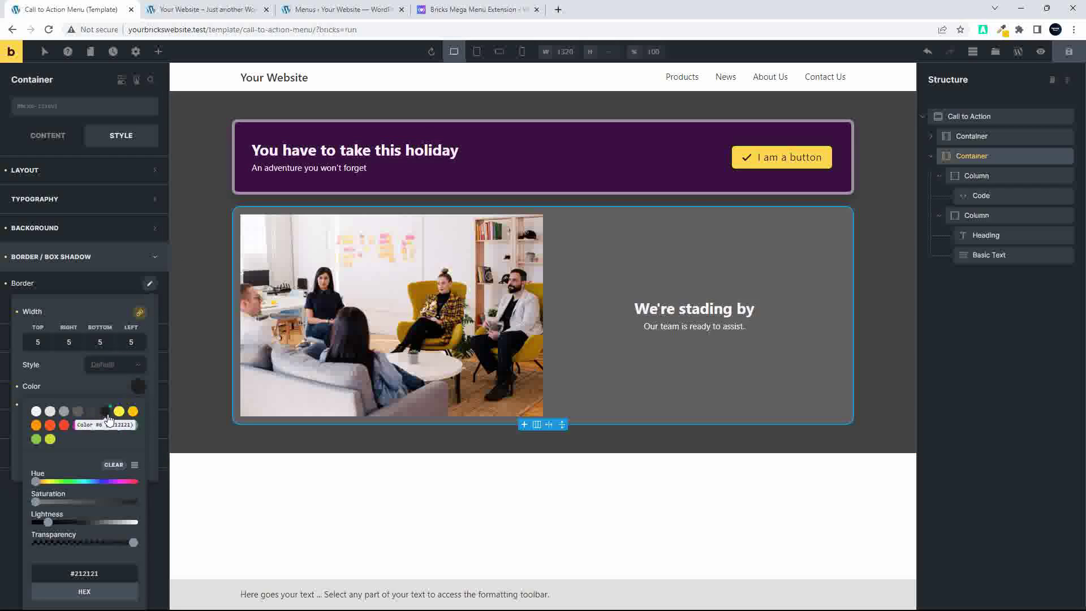
pyautogui.click(137, 367)
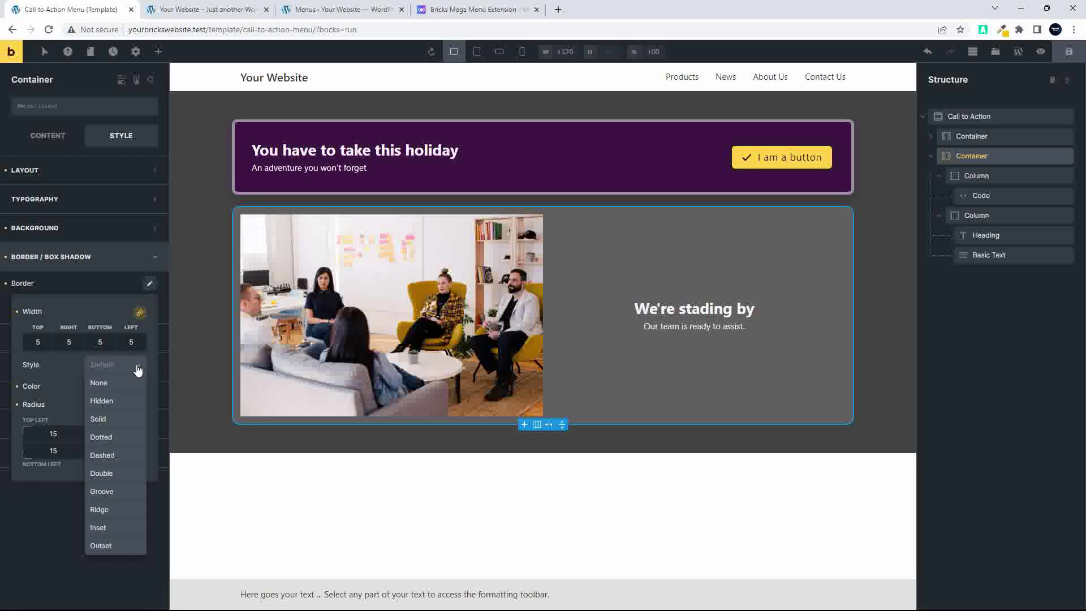
pyautogui.click(105, 417)
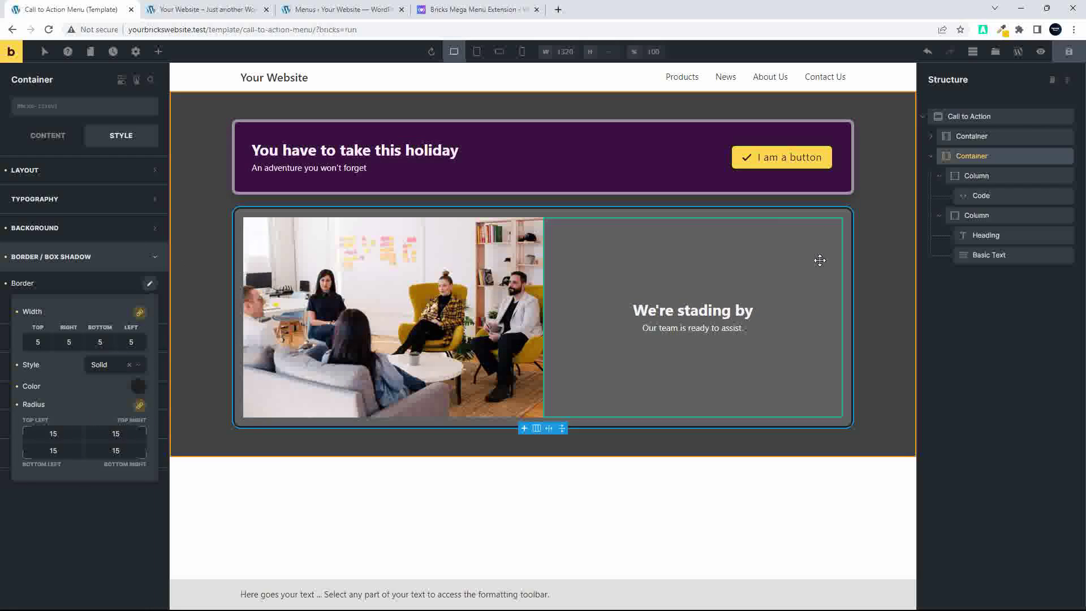
# - Clear the background color of the Call to Action section and save the template
pyautogui.click(892, 230)
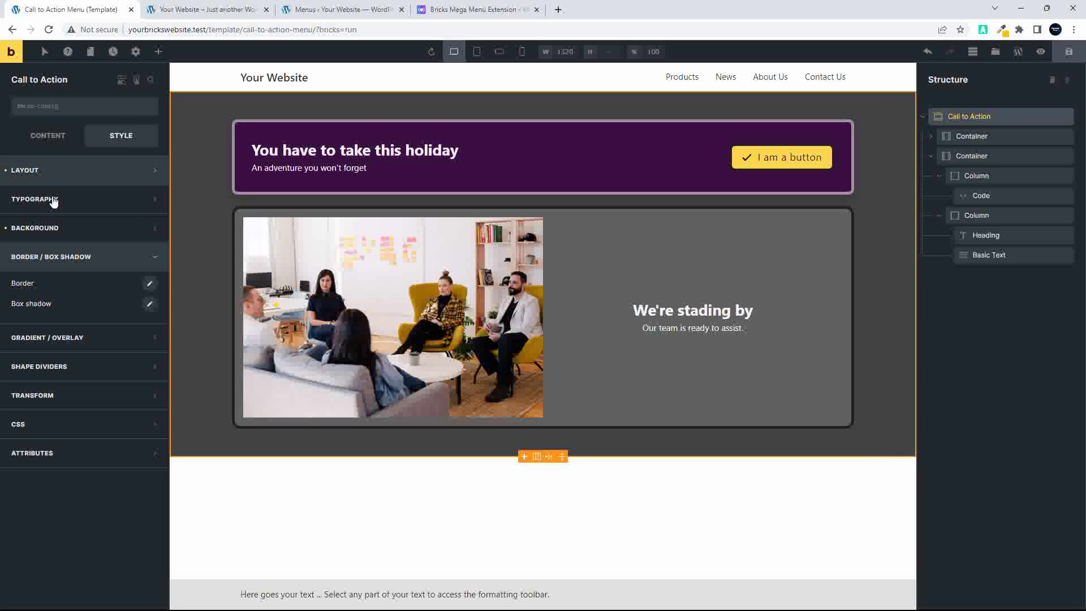
pyautogui.click(43, 228)
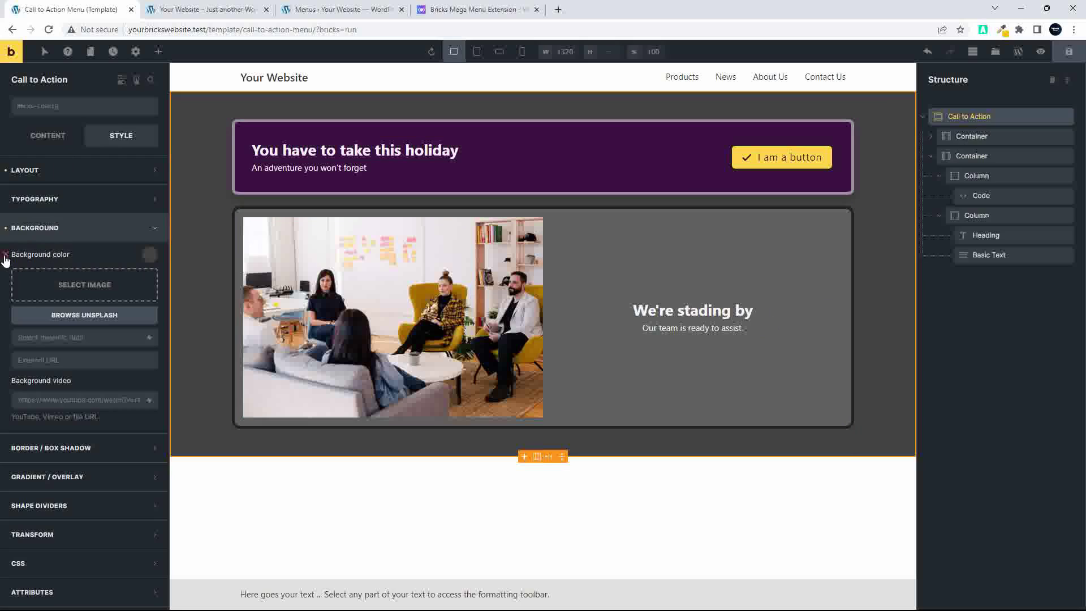
pyautogui.click(5, 256)
pyautogui.click(1078, 57)
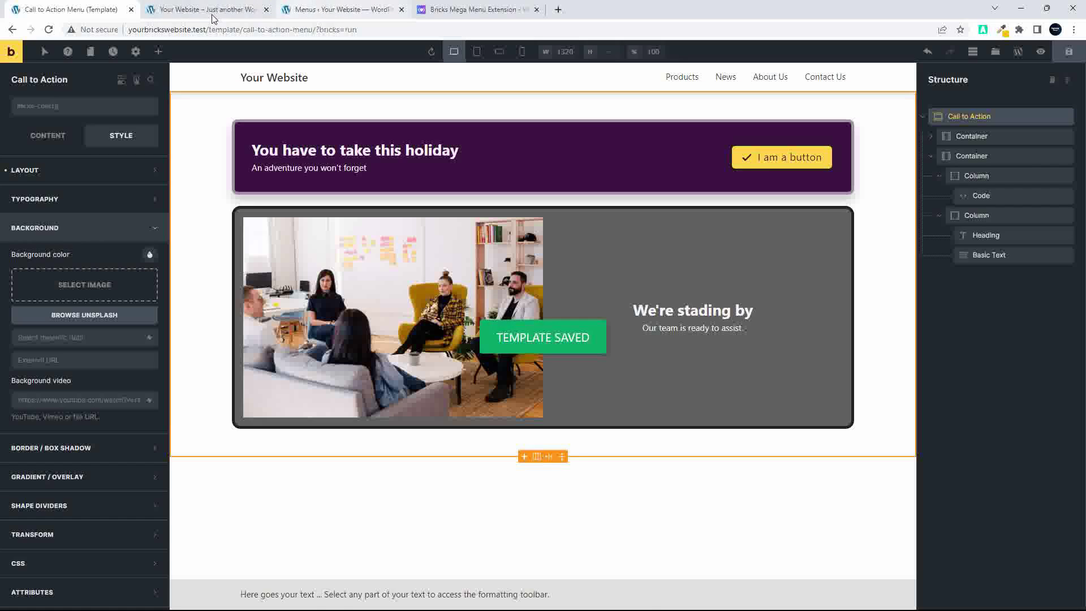
# - Reload the live site and check the restyled container and section background in the About Us mega menu
pyautogui.click(249, 16)
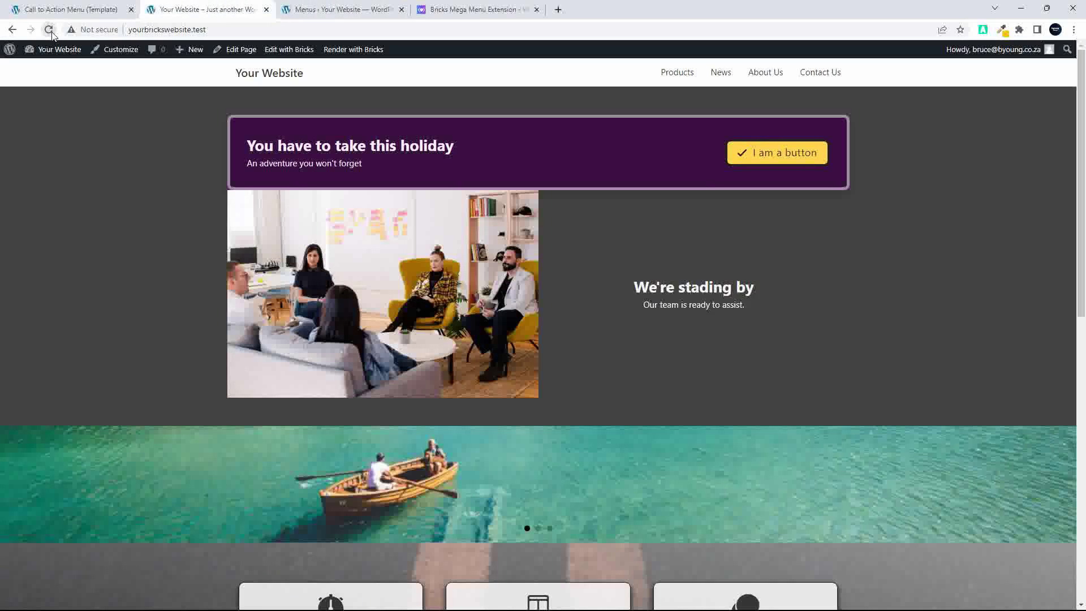
pyautogui.click(49, 30)
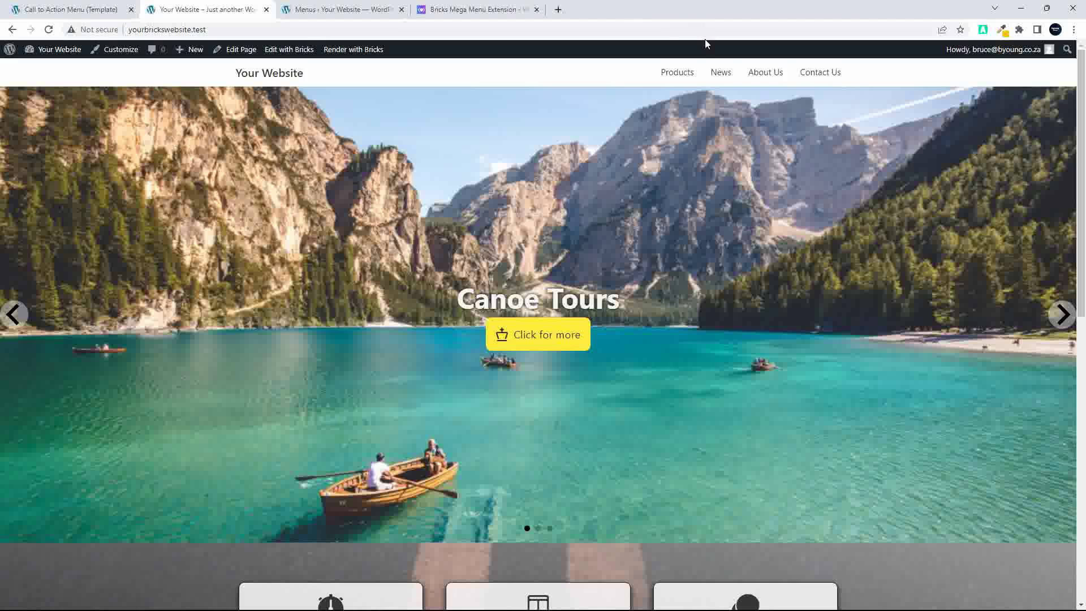
pyautogui.click(766, 71)
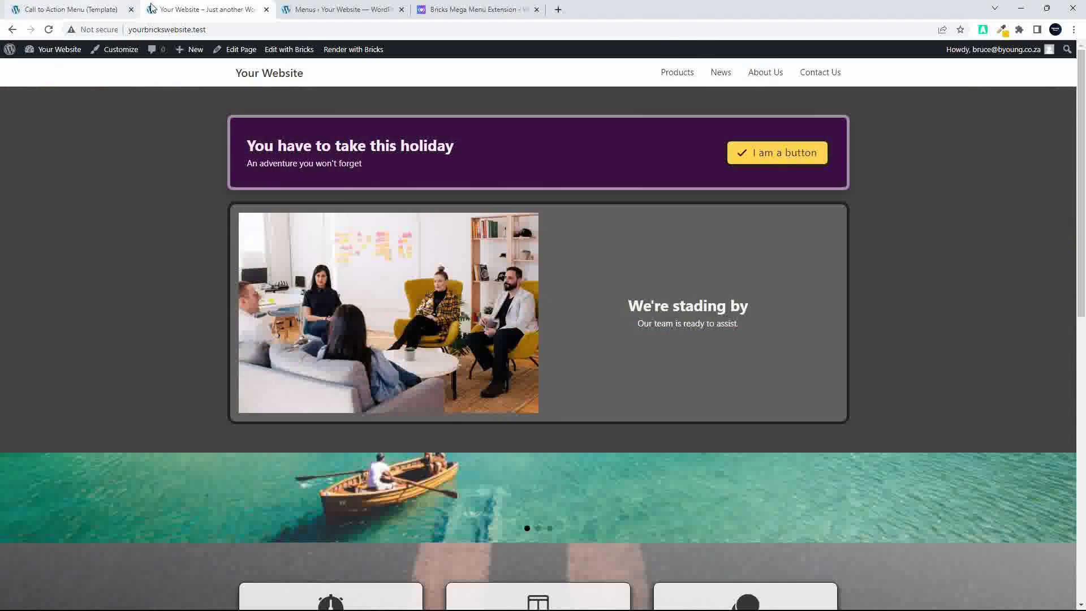
pyautogui.click(48, 30)
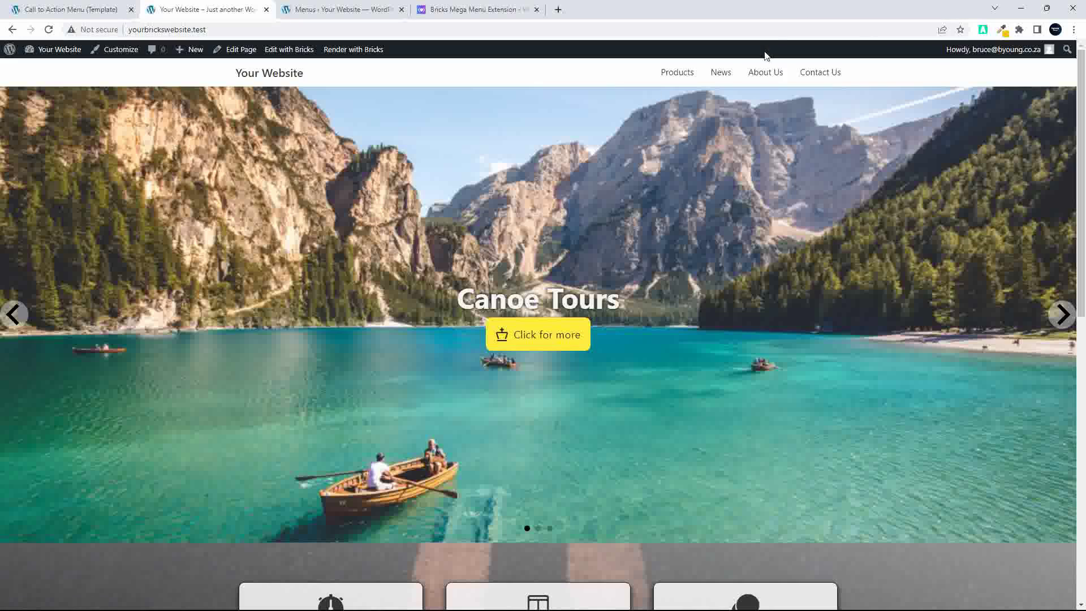
pyautogui.click(766, 72)
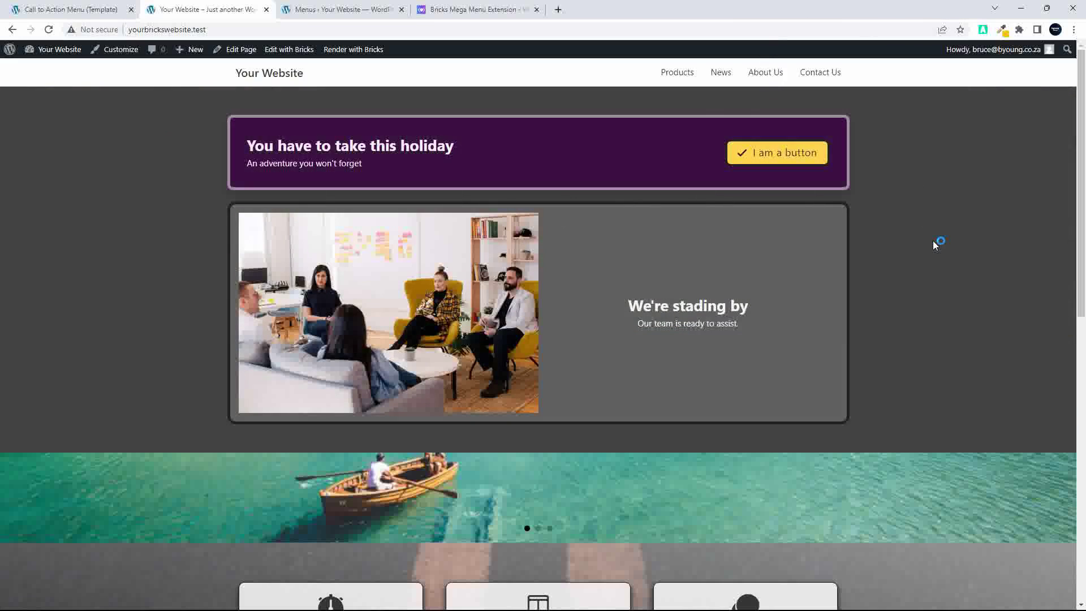
# - Recheck the Call to Action section's background color setting in the template and save the template again
pyautogui.click(74, 7)
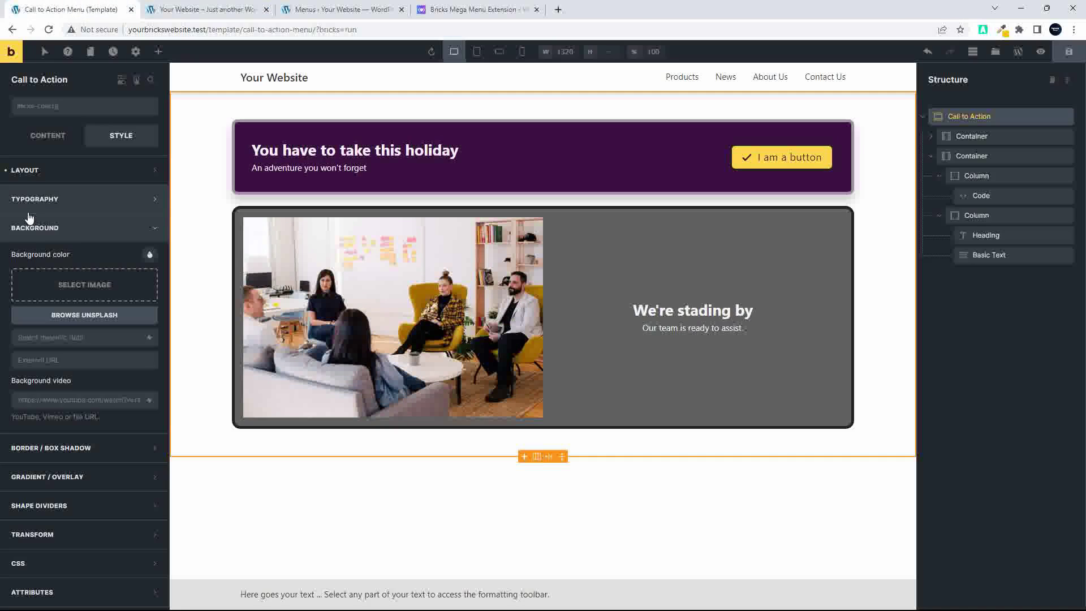
pyautogui.click(151, 256)
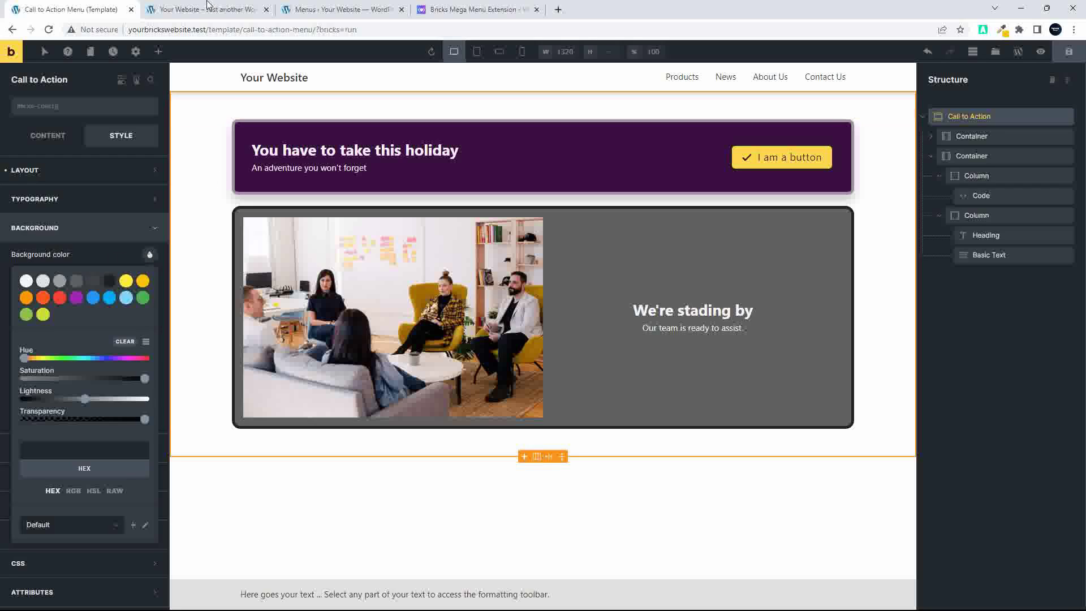
pyautogui.click(1066, 51)
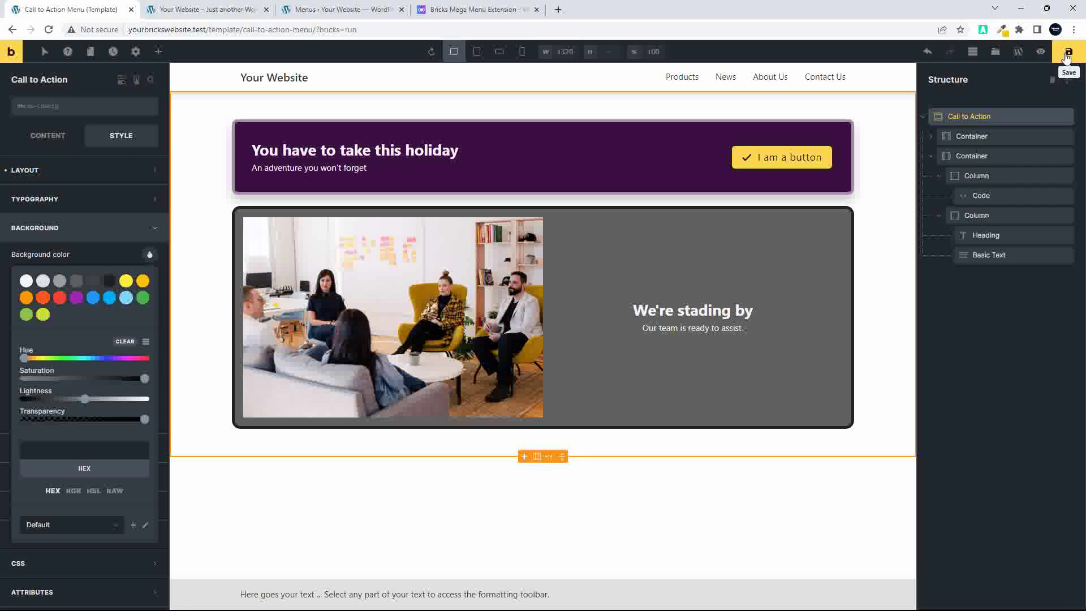
# - Reload the live site, open the About Us mega menu and inspect its section in the developer tools
pyautogui.click(198, 9)
pyautogui.click(48, 30)
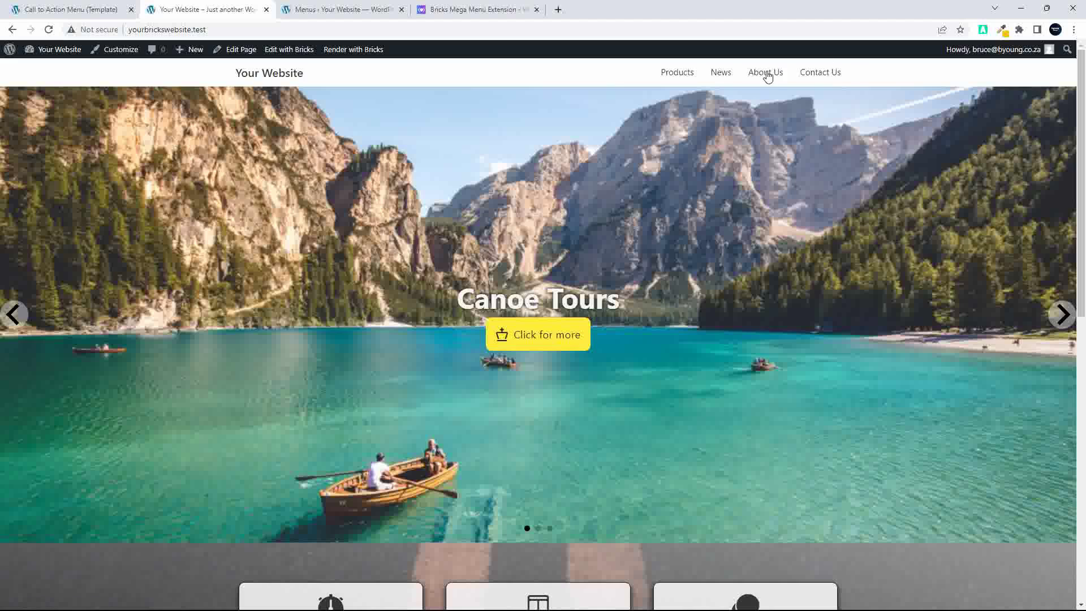
pyautogui.moveTo(767, 74)
pyautogui.rightClick(166, 188)
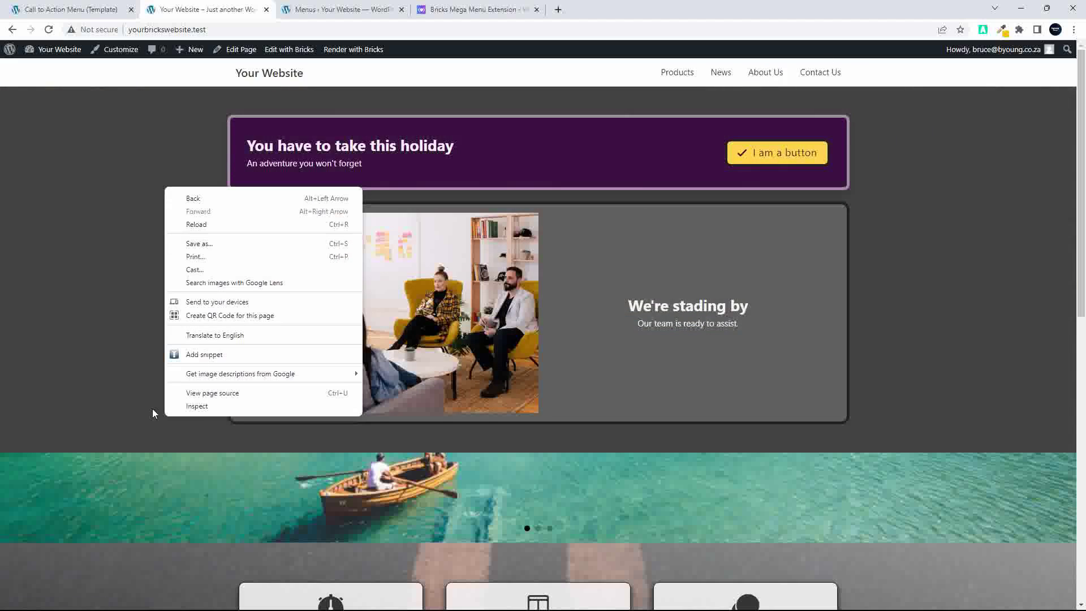
pyautogui.click(211, 407)
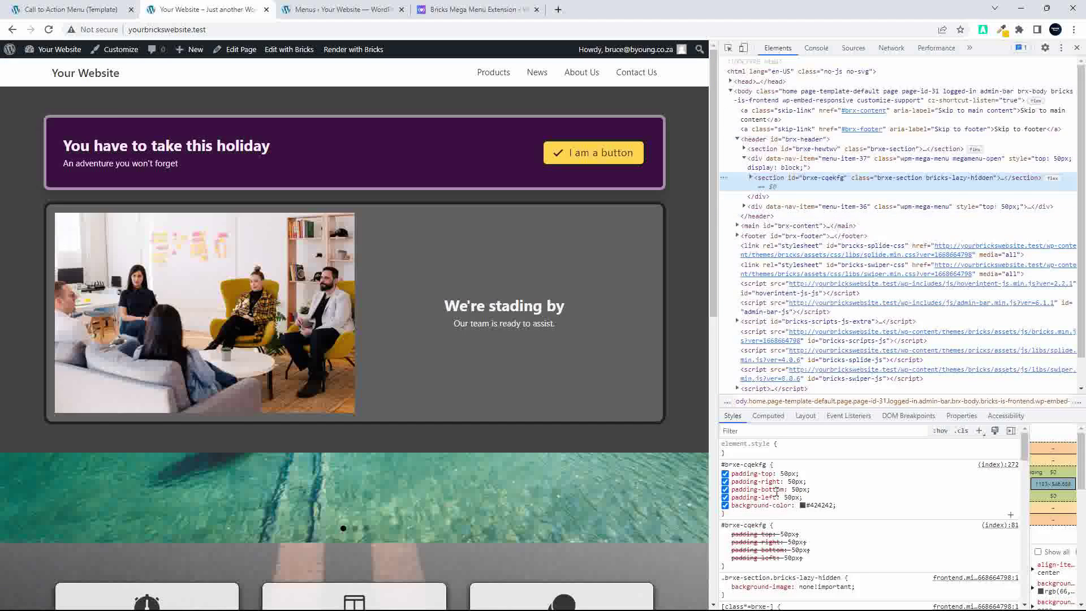
# - Toggle the inspected section's #424242 background-color rule off and on to check its effect on the mega menu
pyautogui.click(725, 505)
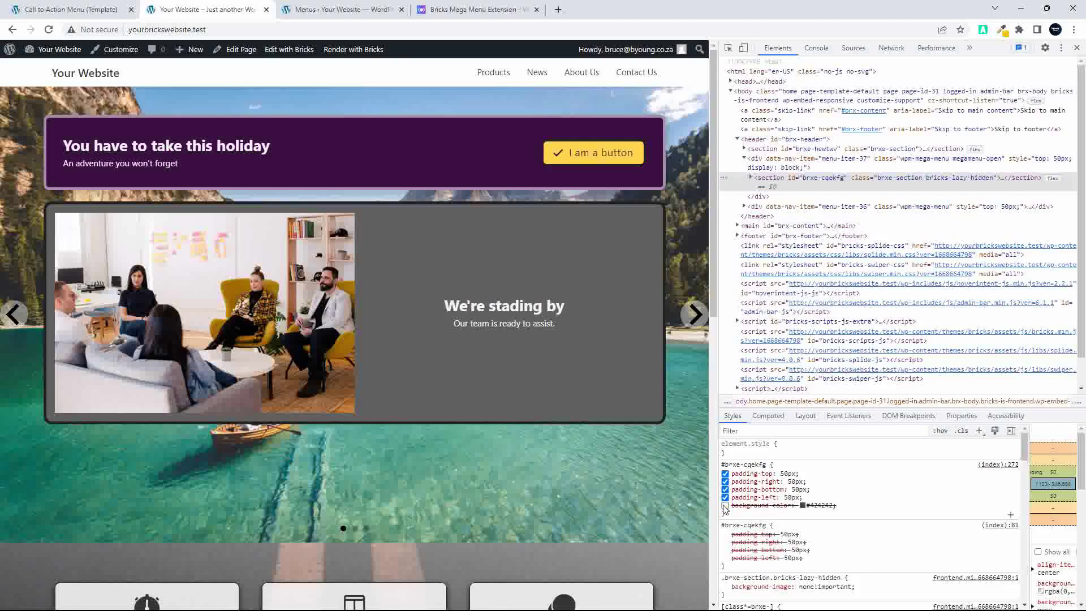
pyautogui.click(726, 505)
pyautogui.click(726, 506)
pyautogui.click(725, 506)
# - Toggle the background-color rule again and compare the home page's call-to-action section with the mega menu section
pyautogui.scroll(-8, 565, 438)
pyautogui.scroll(-1, 569, 442)
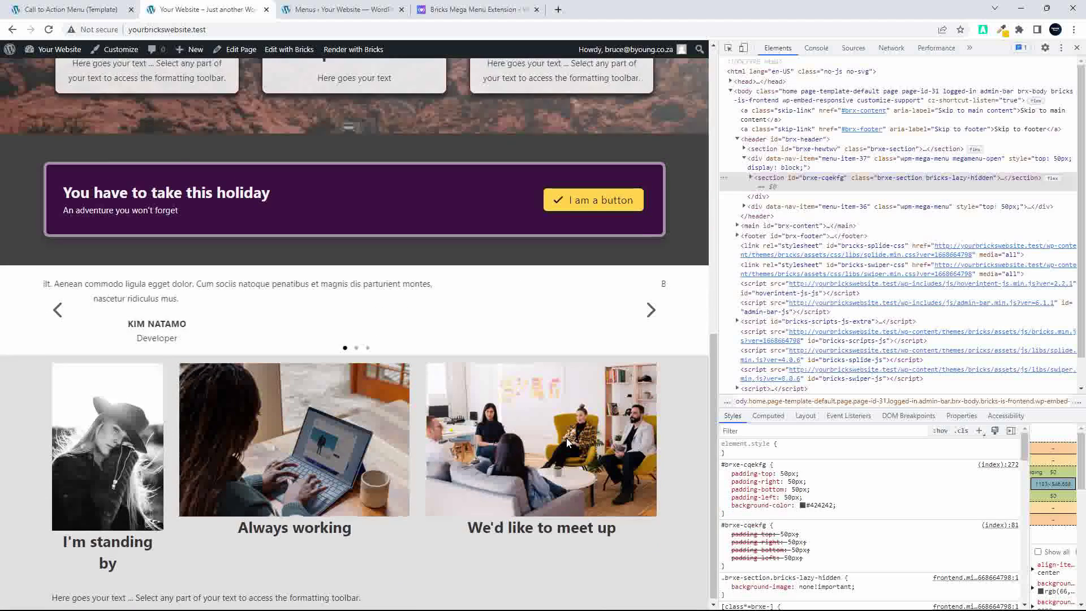
pyautogui.scroll(1, 565, 438)
pyautogui.click(725, 506)
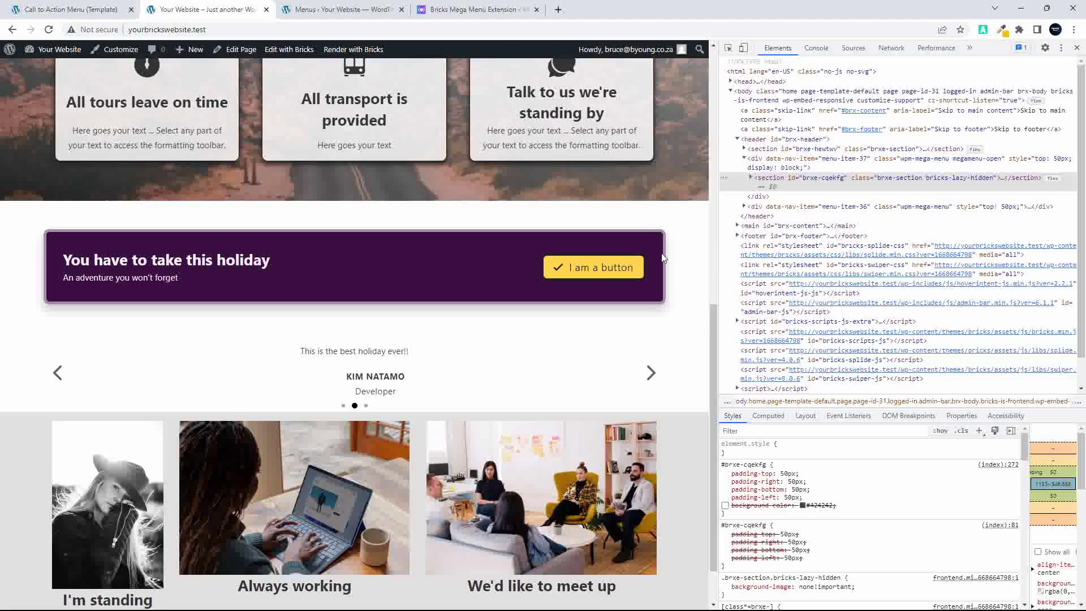
pyautogui.click(725, 505)
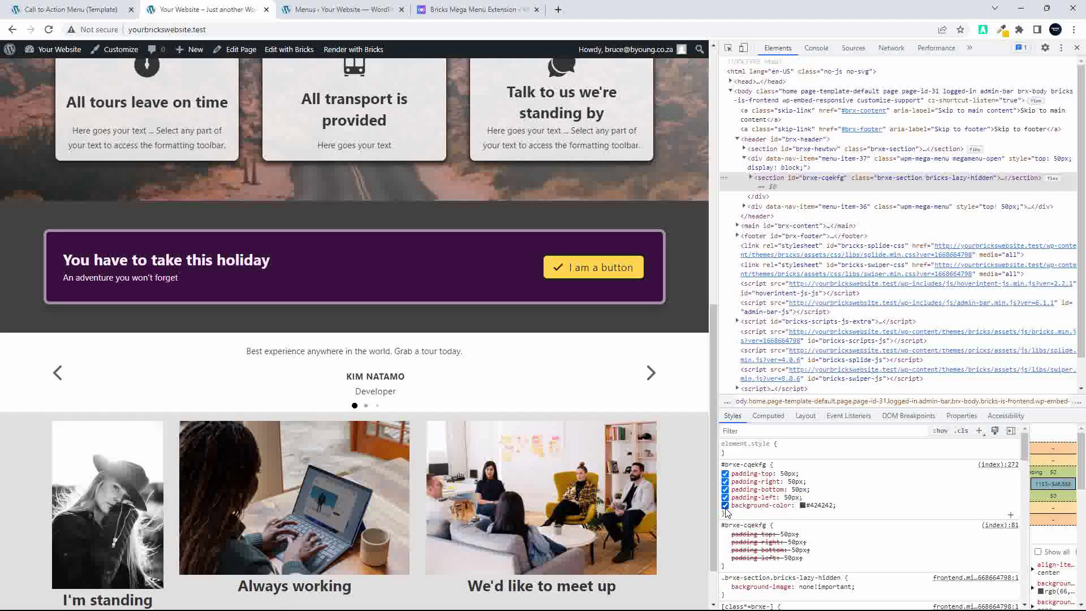
pyautogui.scroll(8, 457, 261)
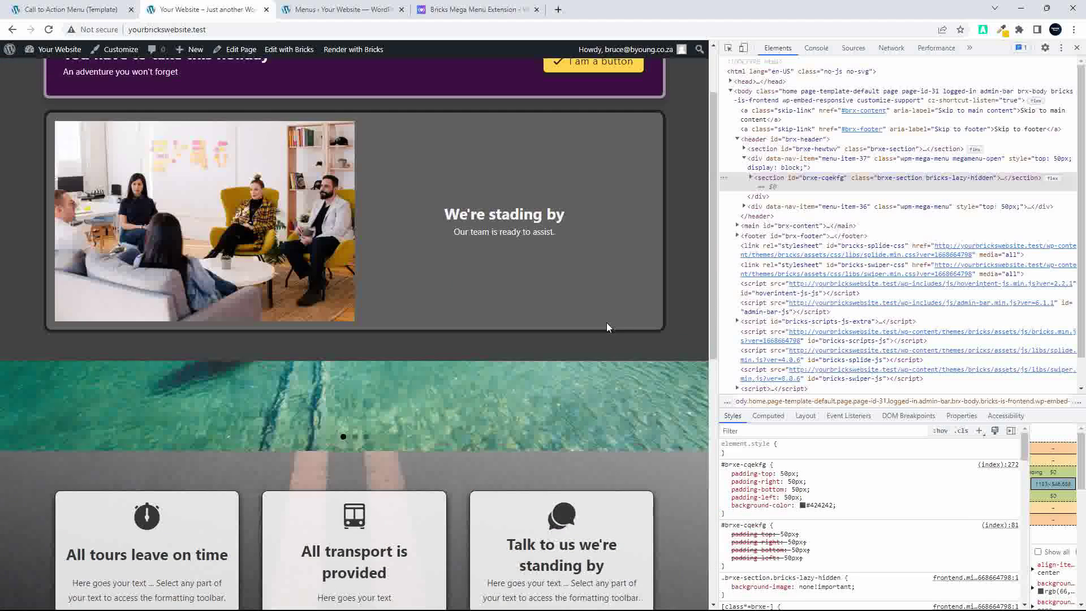
pyautogui.scroll(-6, 664, 337)
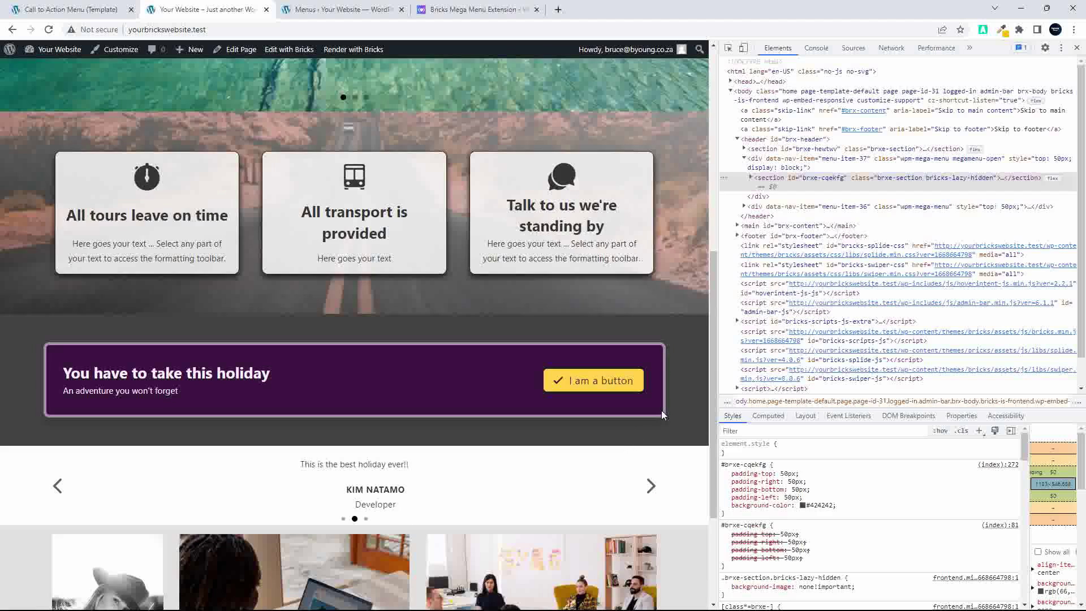
pyautogui.scroll(8, 688, 421)
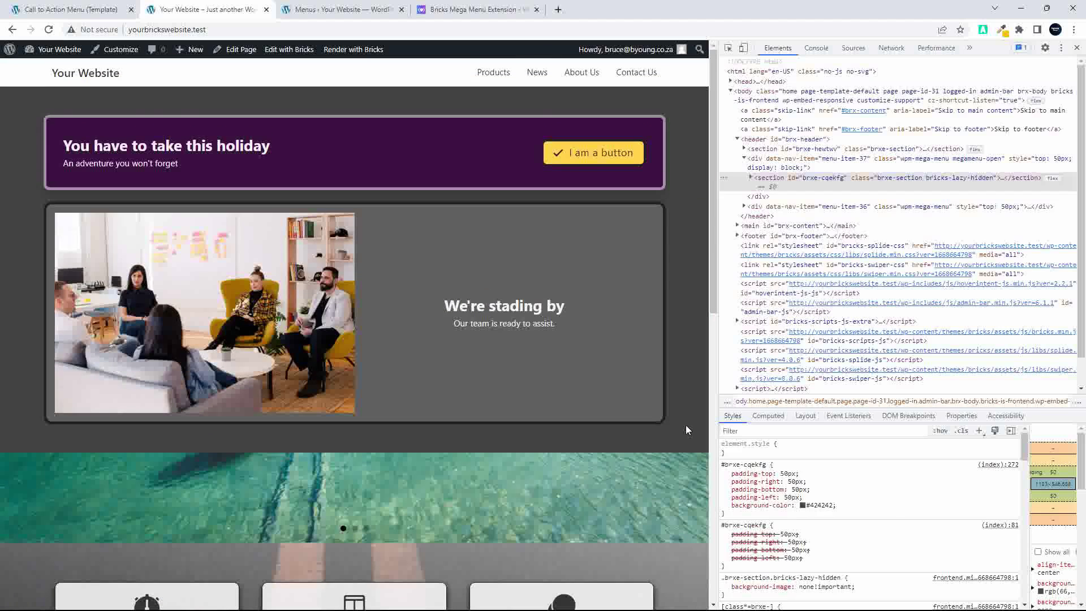
pyautogui.scroll(-8, 686, 430)
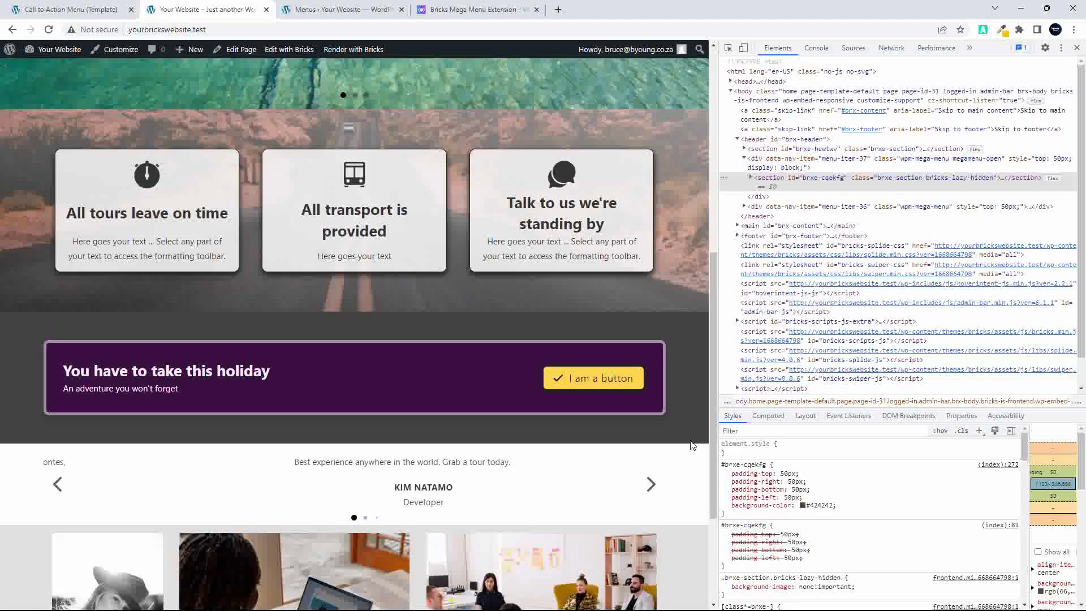
# - Return to the template, make the Call to Action section's background color fully transparent and save the template
pyautogui.click(71, 9)
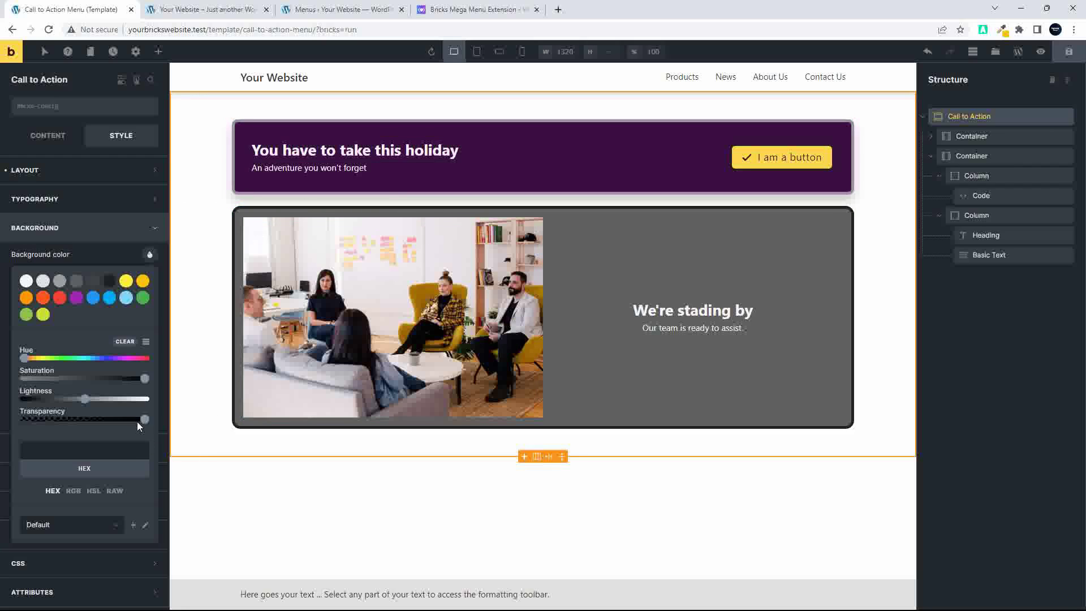
pyautogui.moveTo(146, 421); pyautogui.dragTo(7, 422)
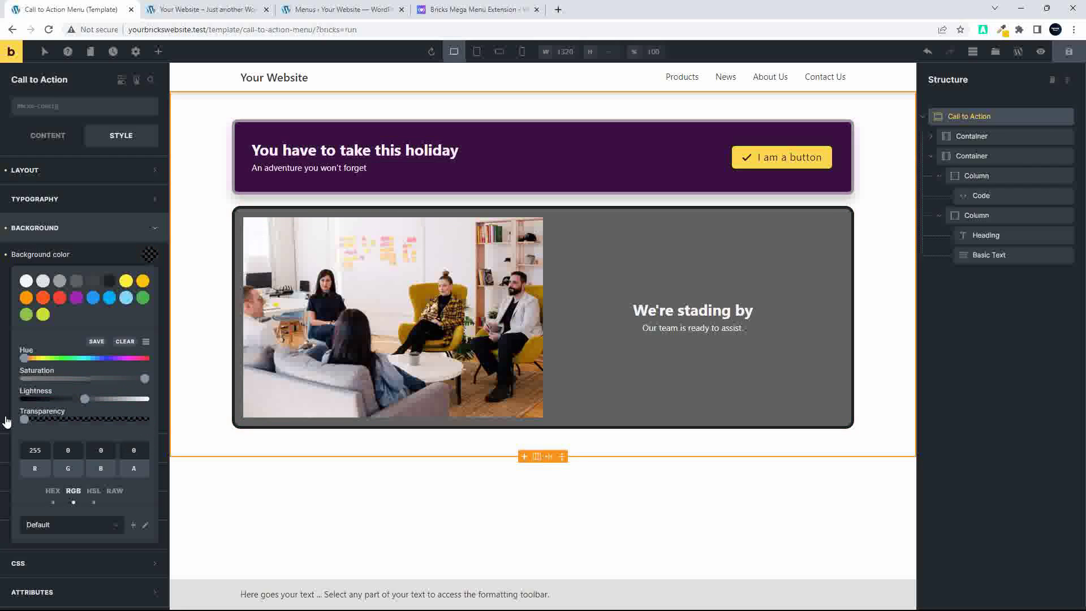
pyautogui.click(1069, 52)
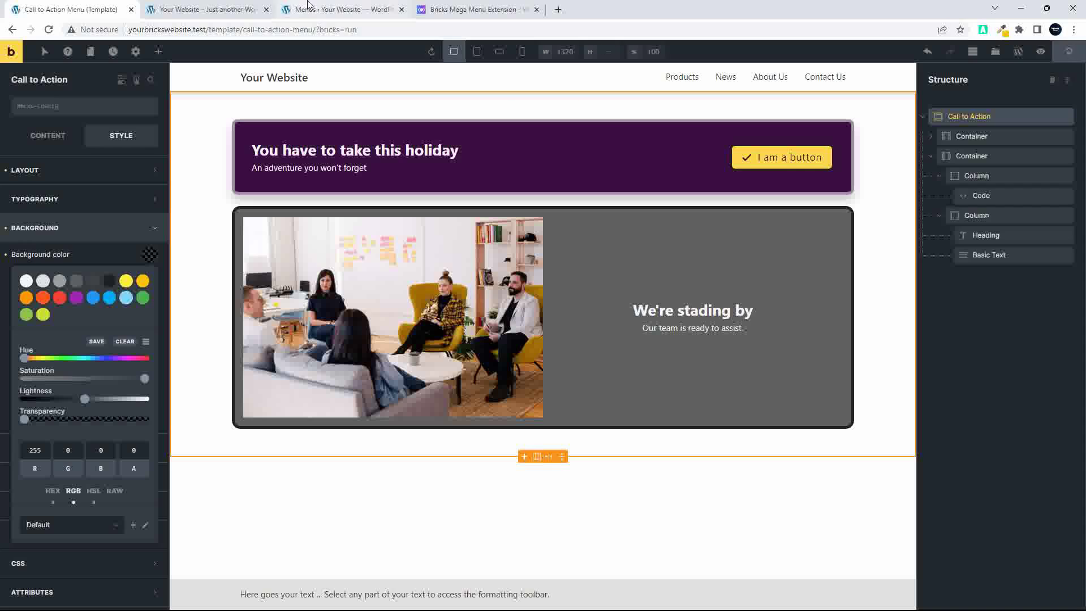
# - Reload the live site and check the section background in the About Us mega menu
pyautogui.click(333, 9)
pyautogui.click(204, 9)
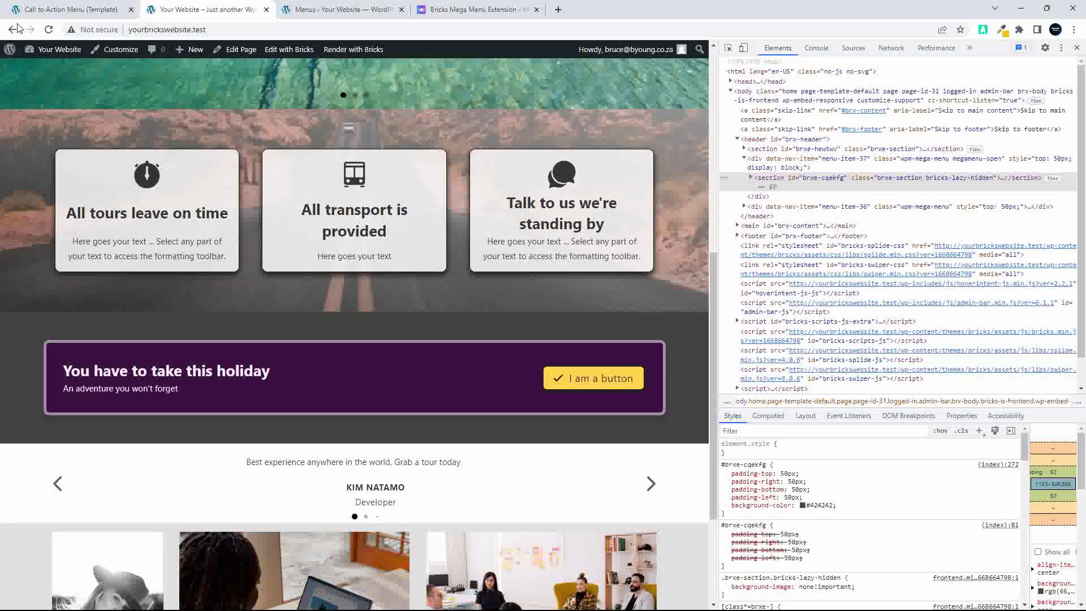
pyautogui.click(48, 30)
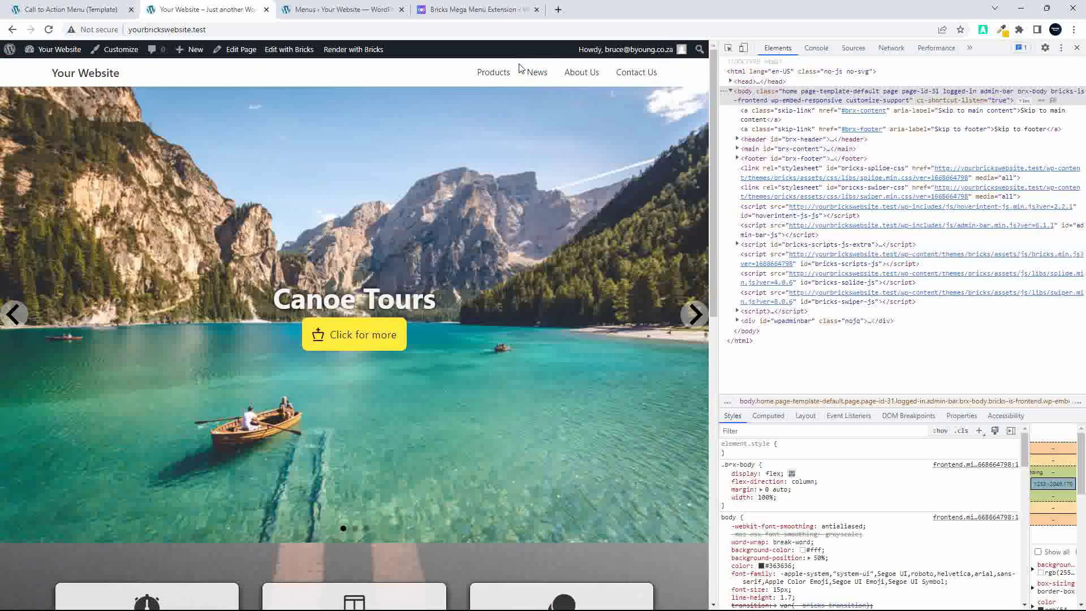
pyautogui.moveTo(587, 78)
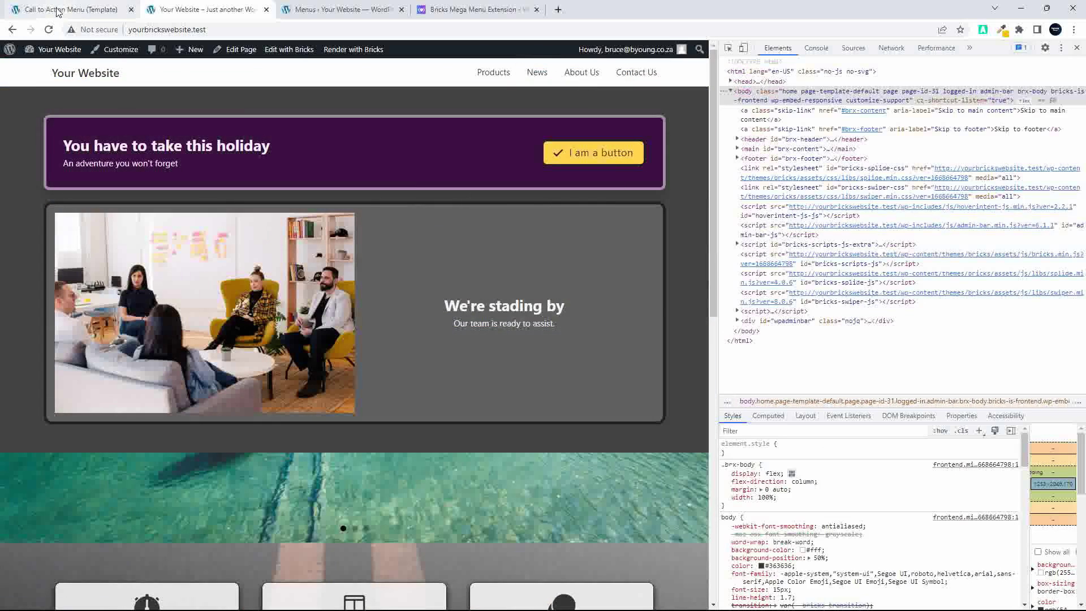
# - Return to the template and add a new global class about-back to the Call to Action section
pyautogui.click(63, 9)
pyautogui.click(60, 108)
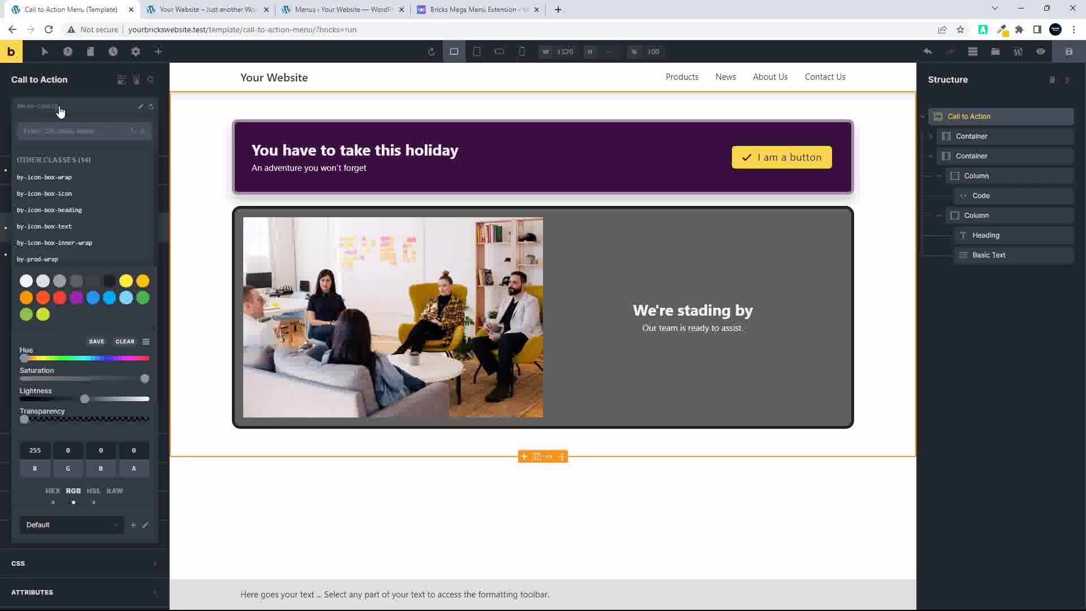
pyautogui.write('about-')
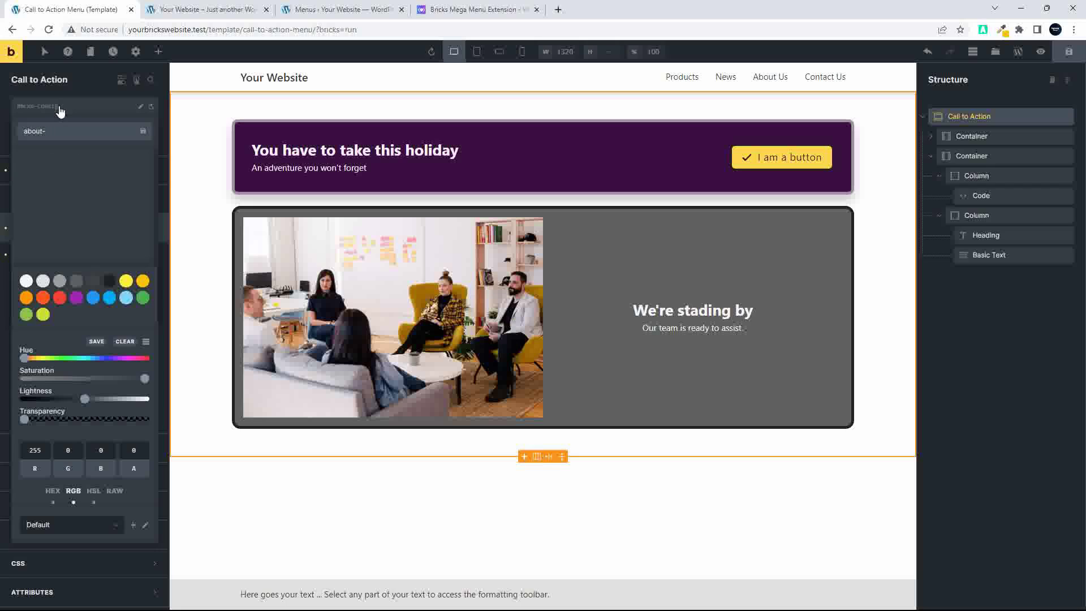
pyautogui.write('back')
pyautogui.press('Return')
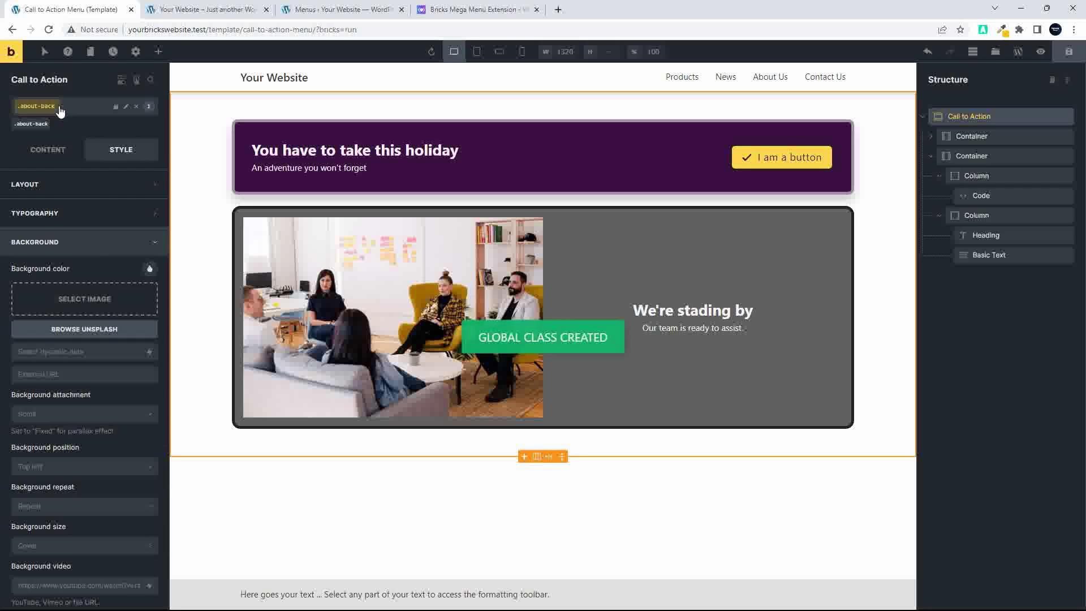
# - Give the about-back class a fully transparent background color and save the template
pyautogui.click(149, 269)
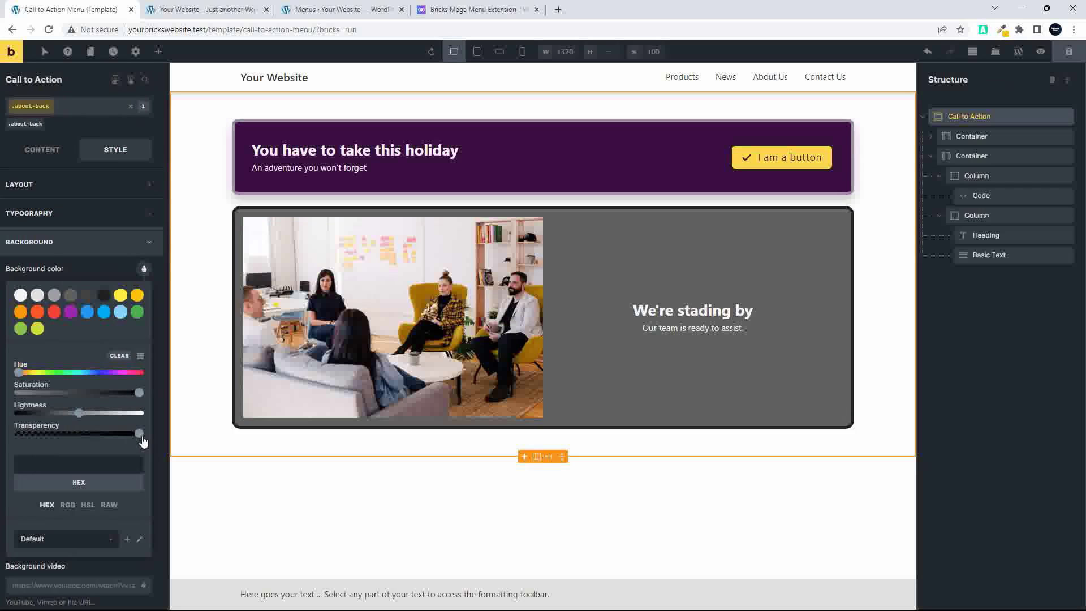
pyautogui.moveTo(136, 433); pyautogui.dragTo(1, 441)
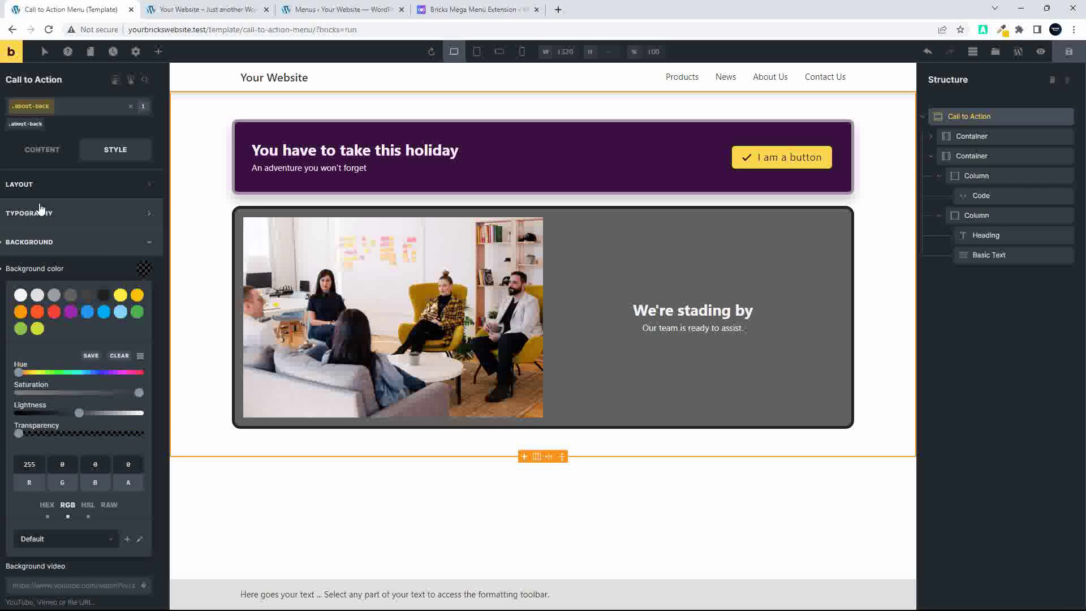
pyautogui.click(42, 243)
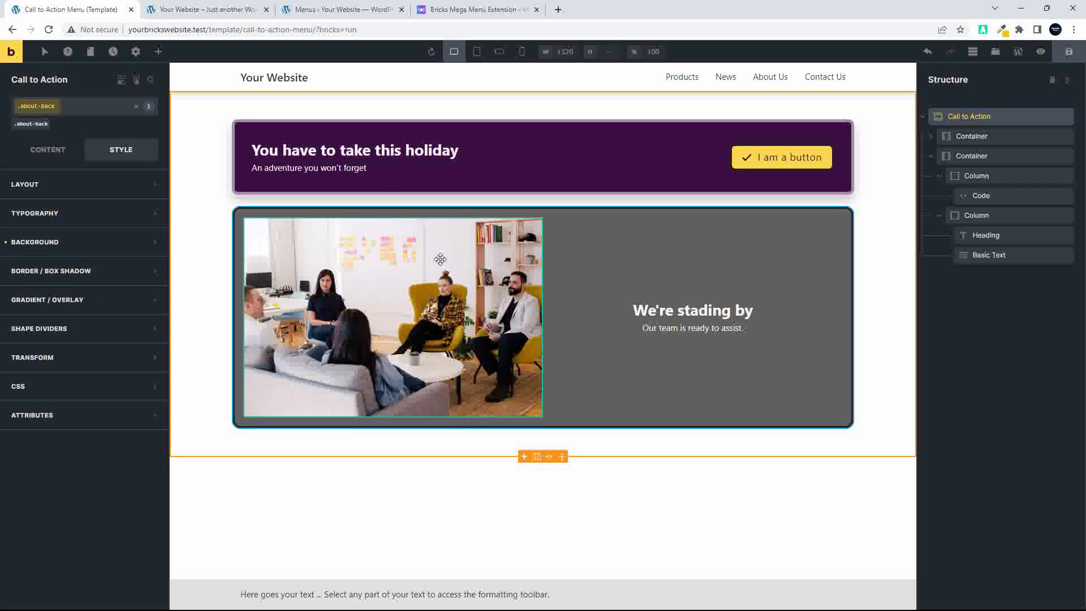
pyautogui.click(1069, 52)
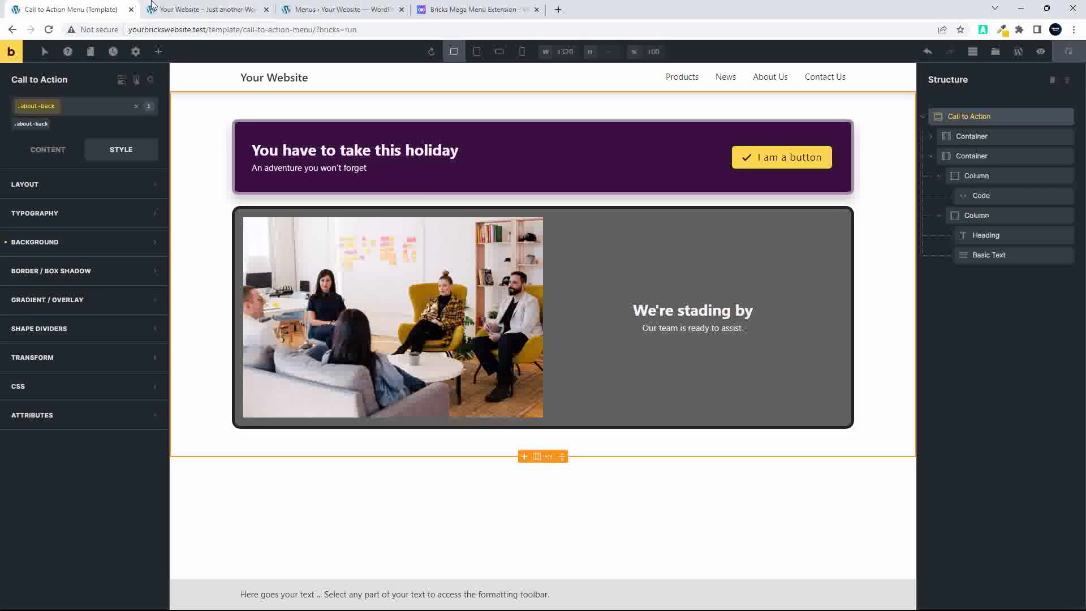
# - Reload the live site and inspect the About Us mega menu section that carries the about-back class
pyautogui.click(204, 10)
pyautogui.click(49, 30)
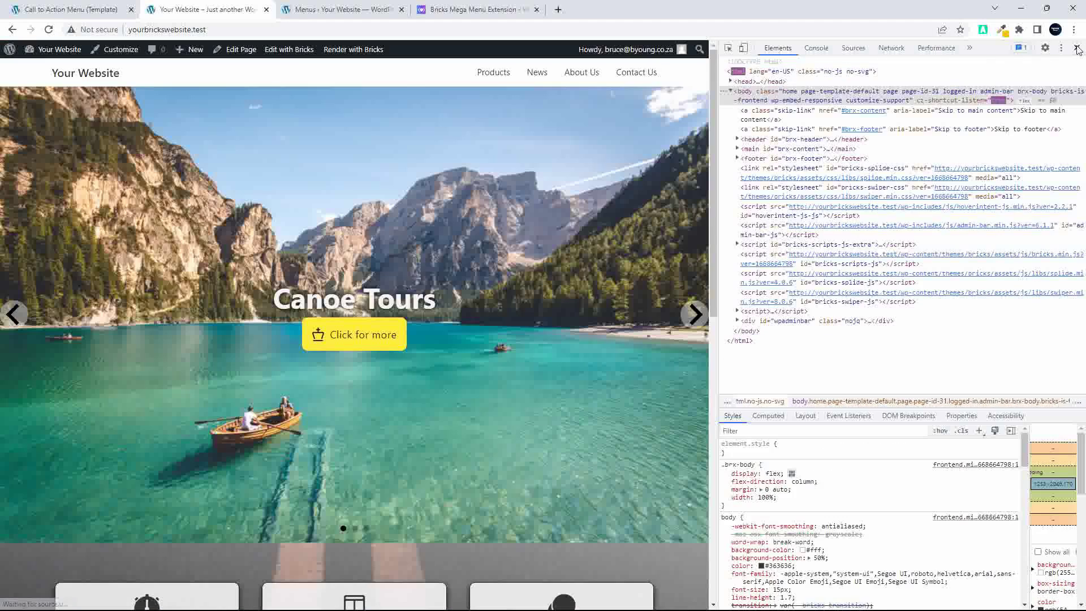
pyautogui.click(1078, 50)
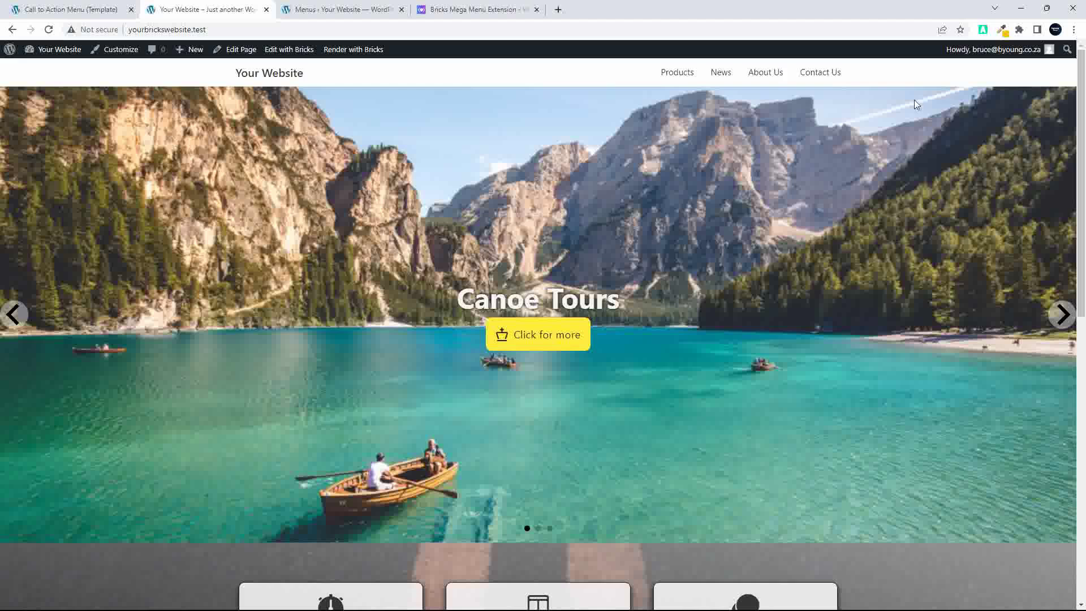
pyautogui.moveTo(764, 73)
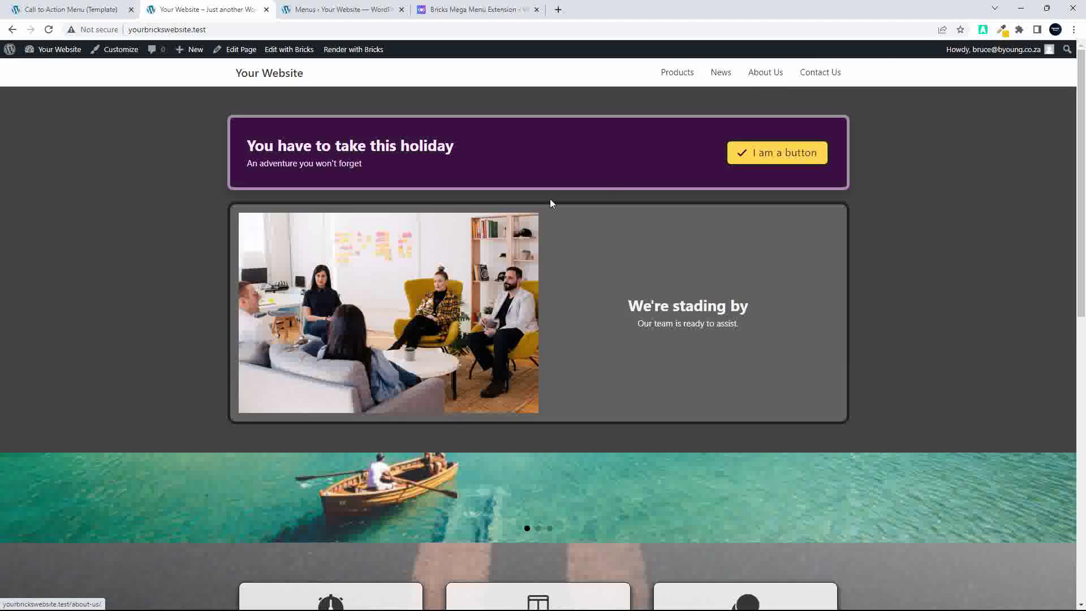
pyautogui.rightClick(154, 258)
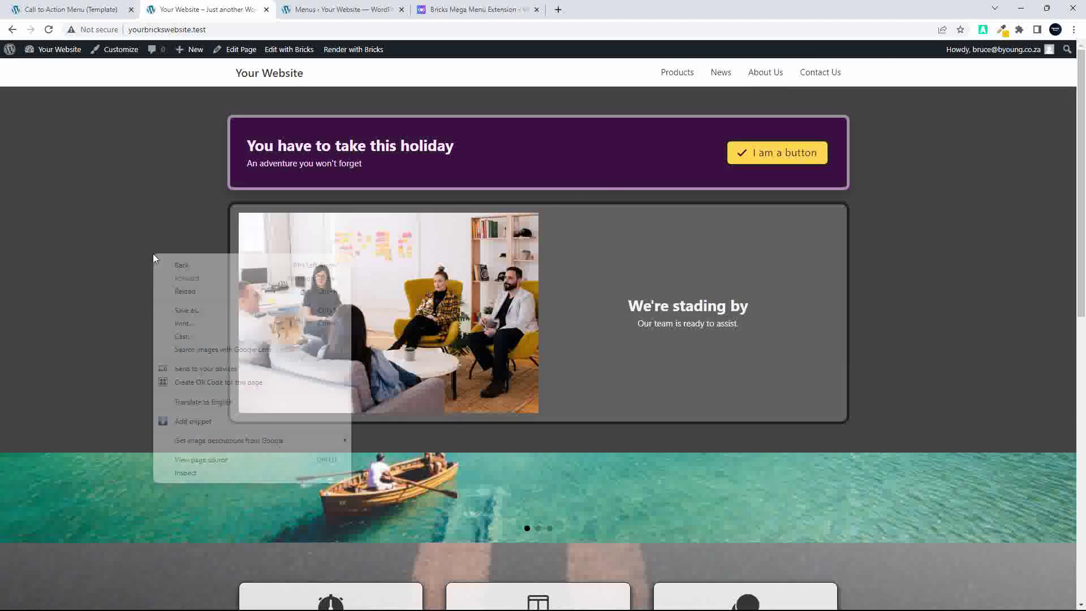
pyautogui.click(185, 473)
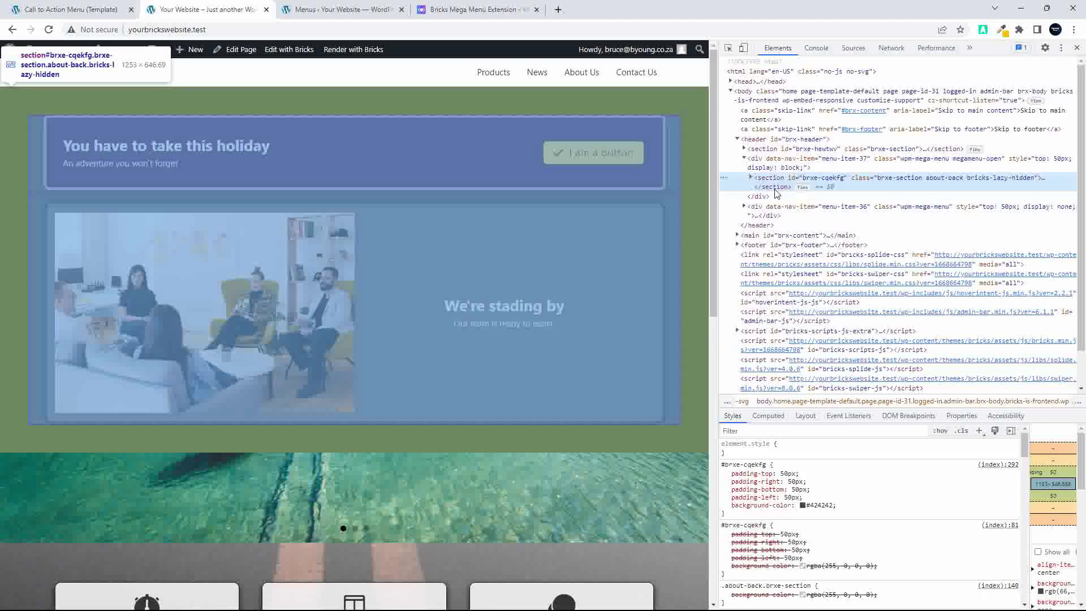
# - Examine the mega menu wrapper and section elements, and inspect the home page's call-to-action section to compare their IDs
pyautogui.click(768, 159)
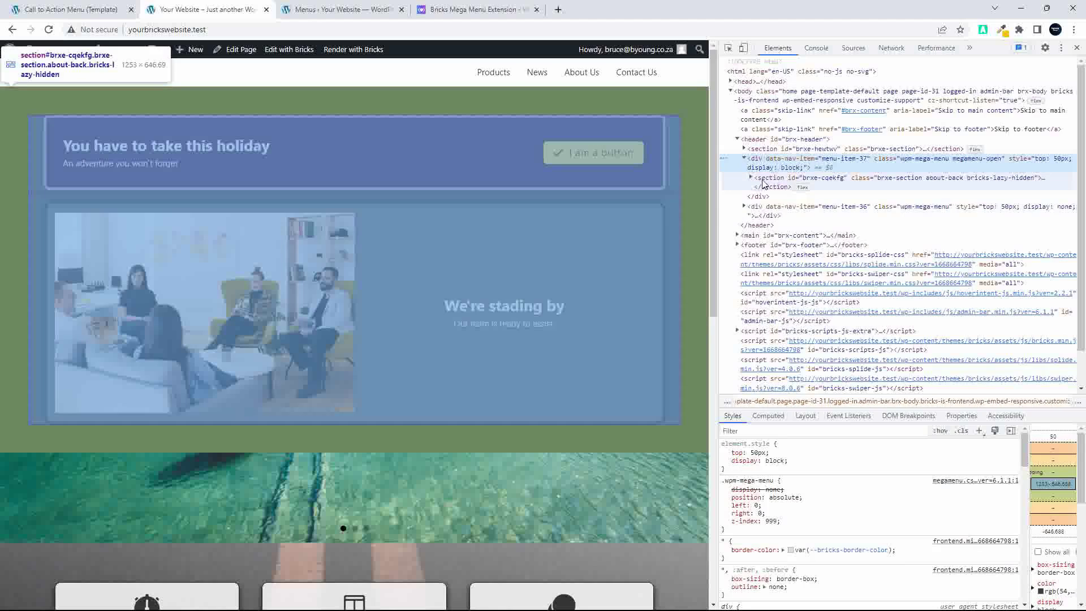
pyautogui.click(768, 180)
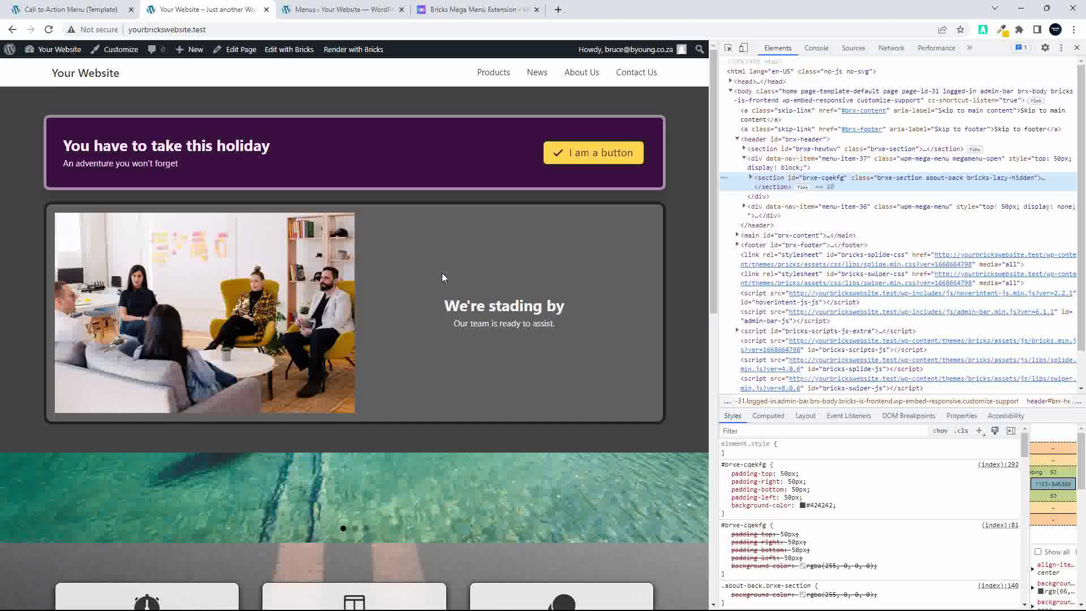
pyautogui.scroll(-9, 443, 274)
pyautogui.rightClick(25, 175)
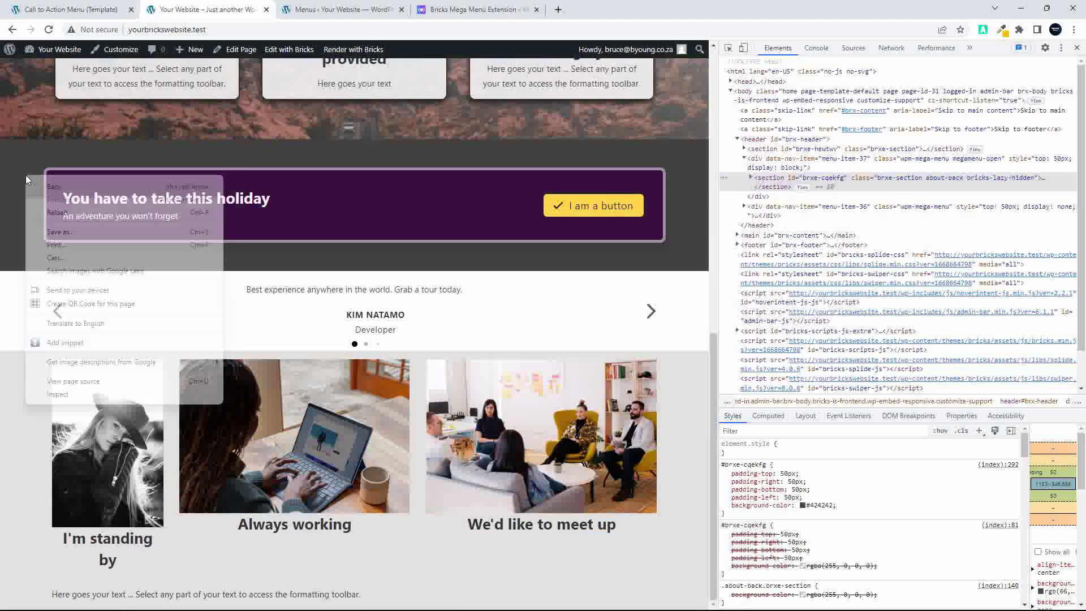
pyautogui.click(77, 395)
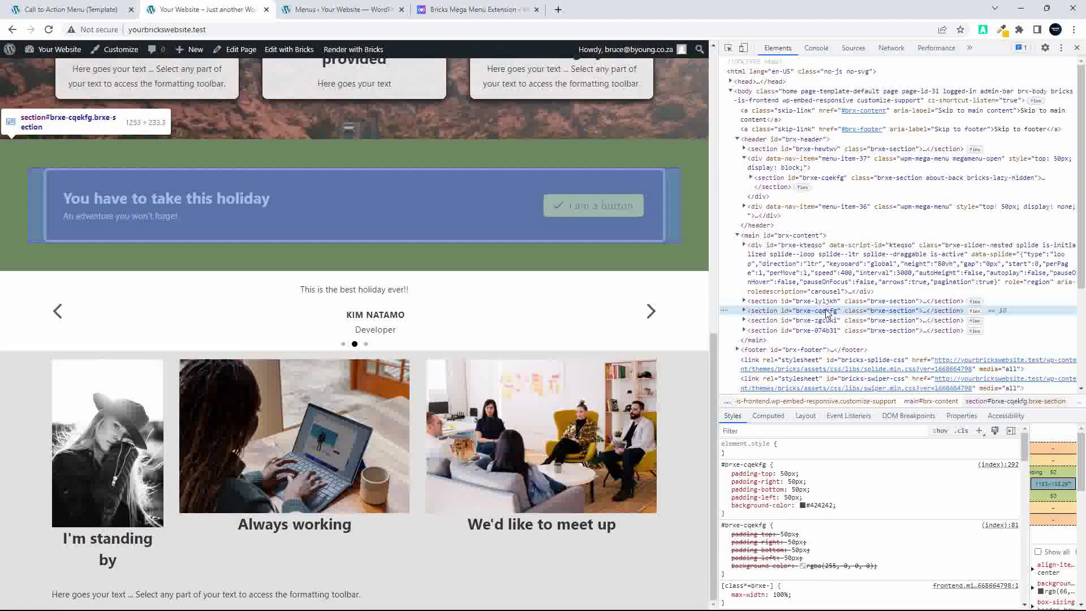
# - Return to the template, set the Call to Action section's CSS ID to menu-about, and save the template
pyautogui.click(34, 9)
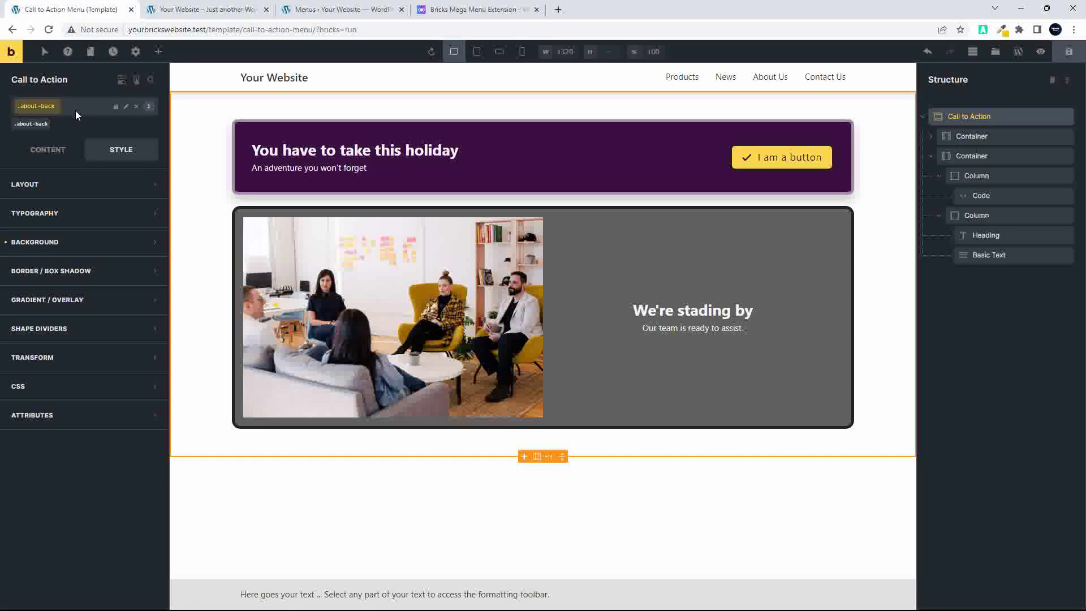
pyautogui.click(136, 106)
pyautogui.click(125, 106)
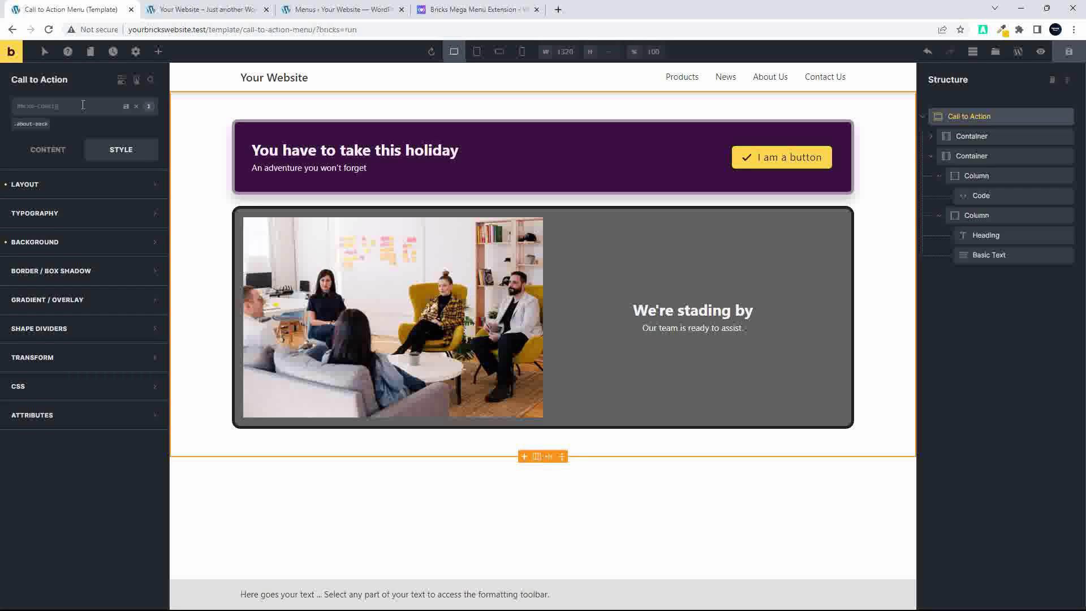
pyautogui.write('menu-about')
pyautogui.click(123, 108)
pyautogui.click(1069, 51)
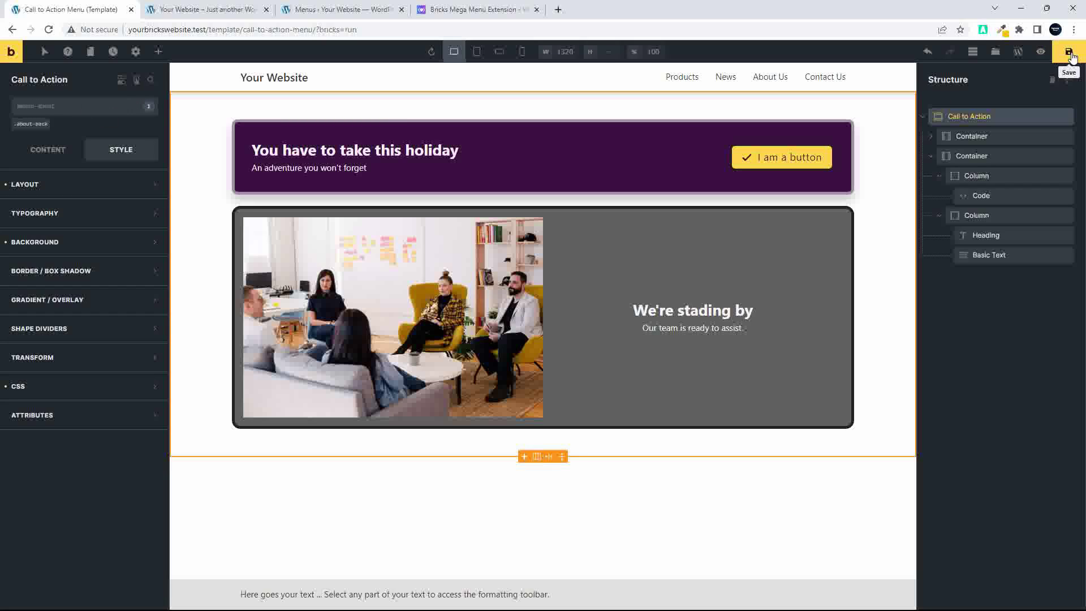
# - Reload the live home page, close the developer tools, and check the About Us mega menu's background
pyautogui.click(212, 15)
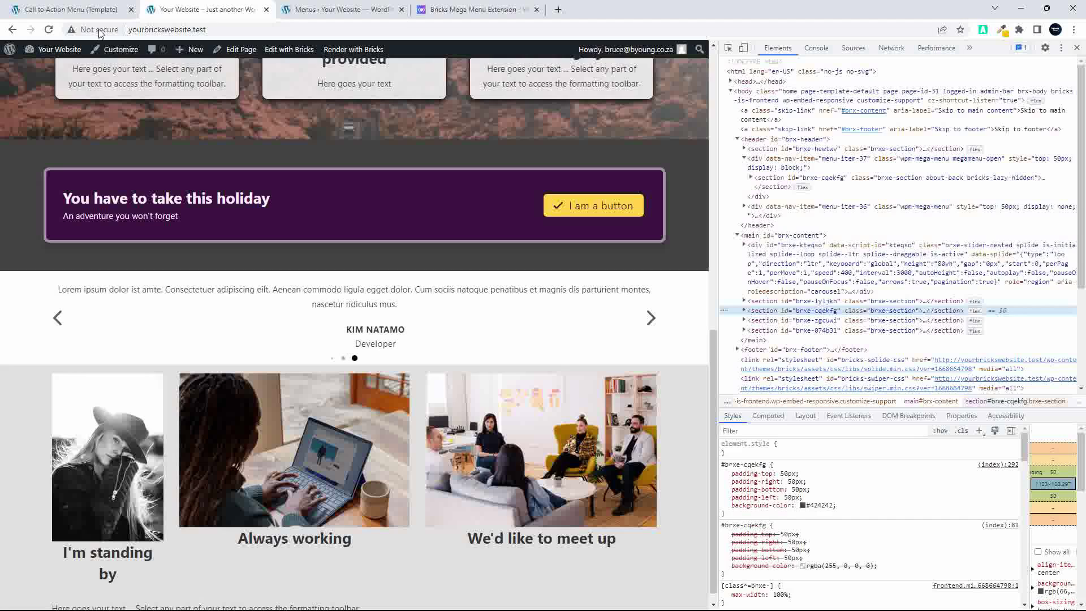
pyautogui.click(48, 29)
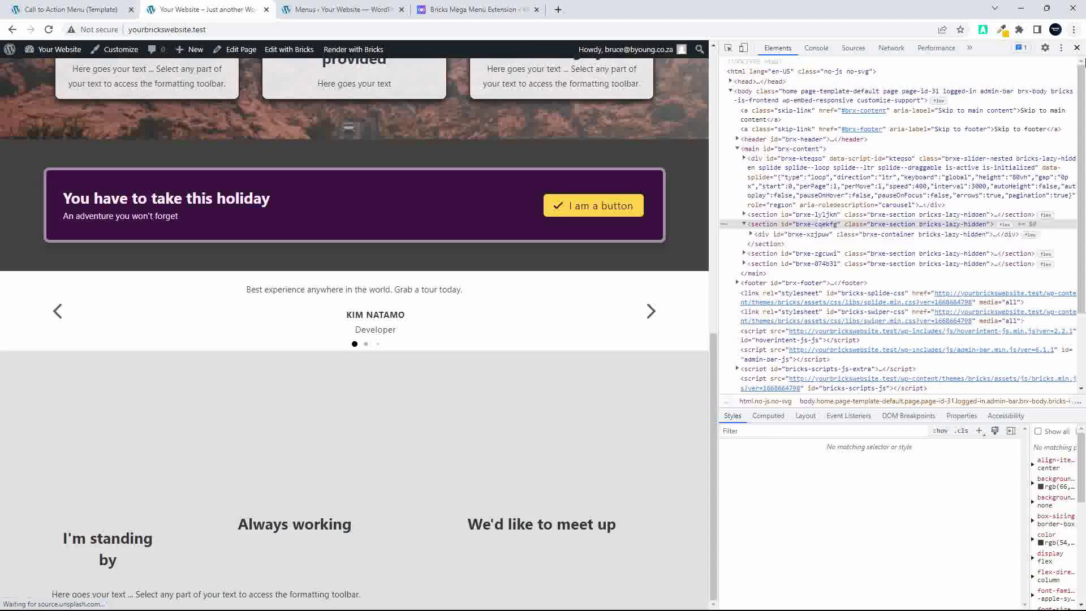
pyautogui.click(1076, 47)
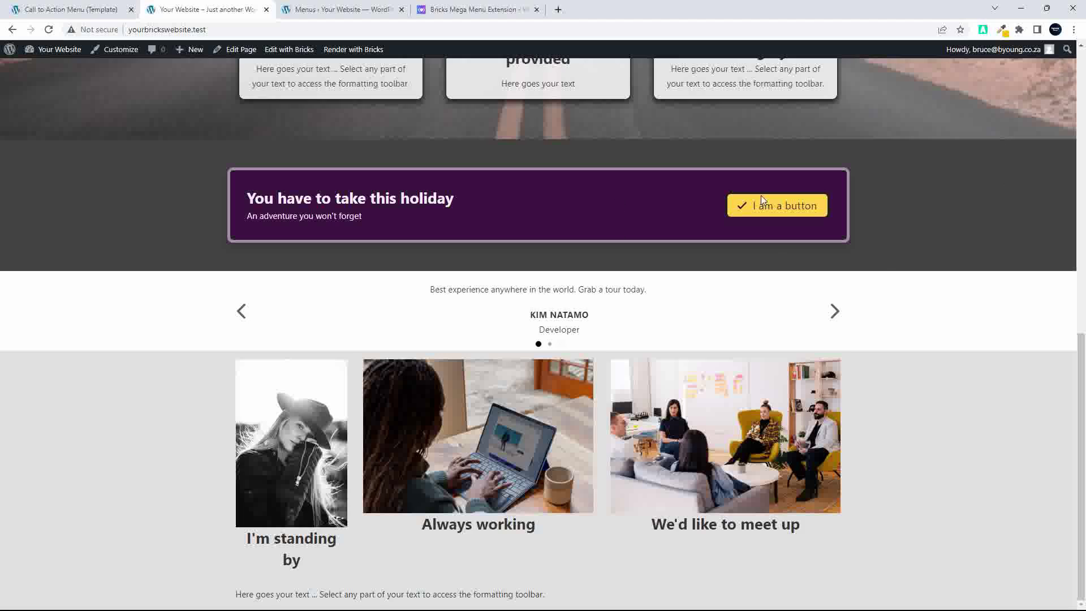
pyautogui.scroll(10, 1010, 236)
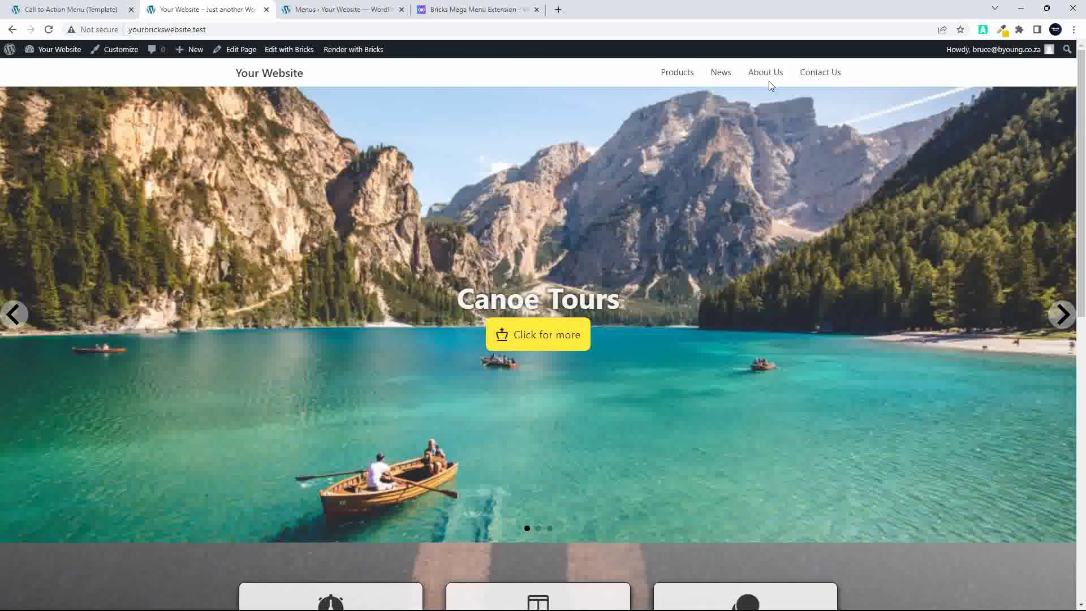
pyautogui.moveTo(773, 75)
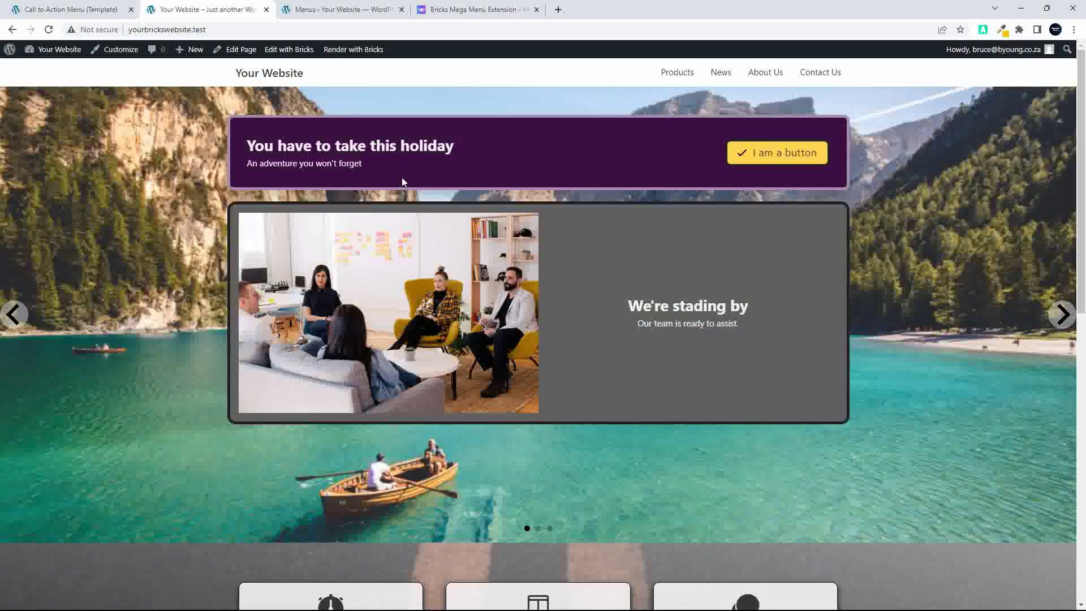
# - Compare the template with the live site, and open the News page to view the About Us mega menu there
pyautogui.click(70, 9)
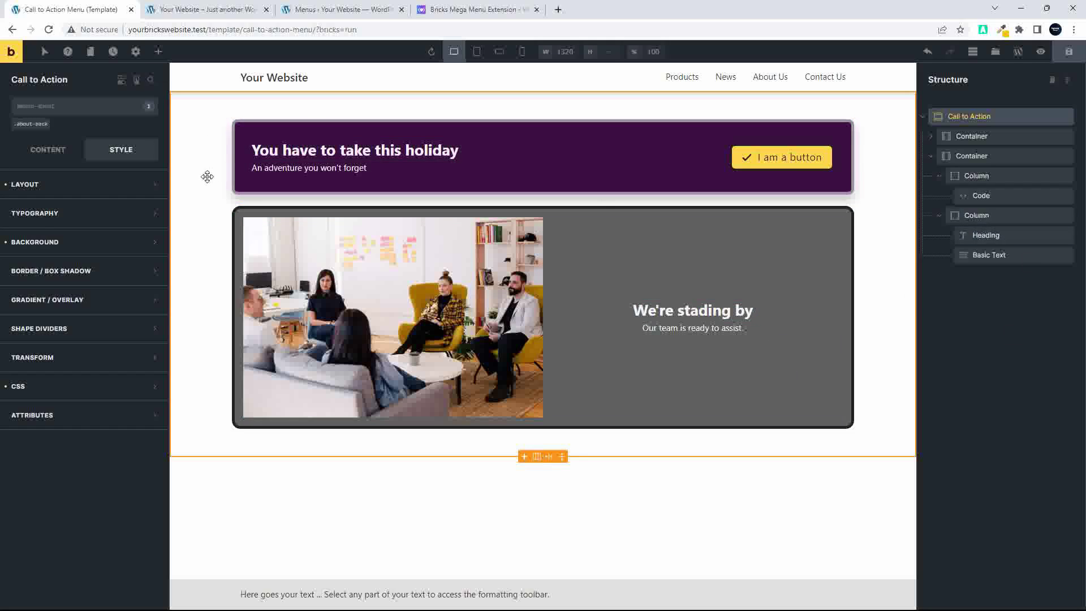
pyautogui.click(206, 10)
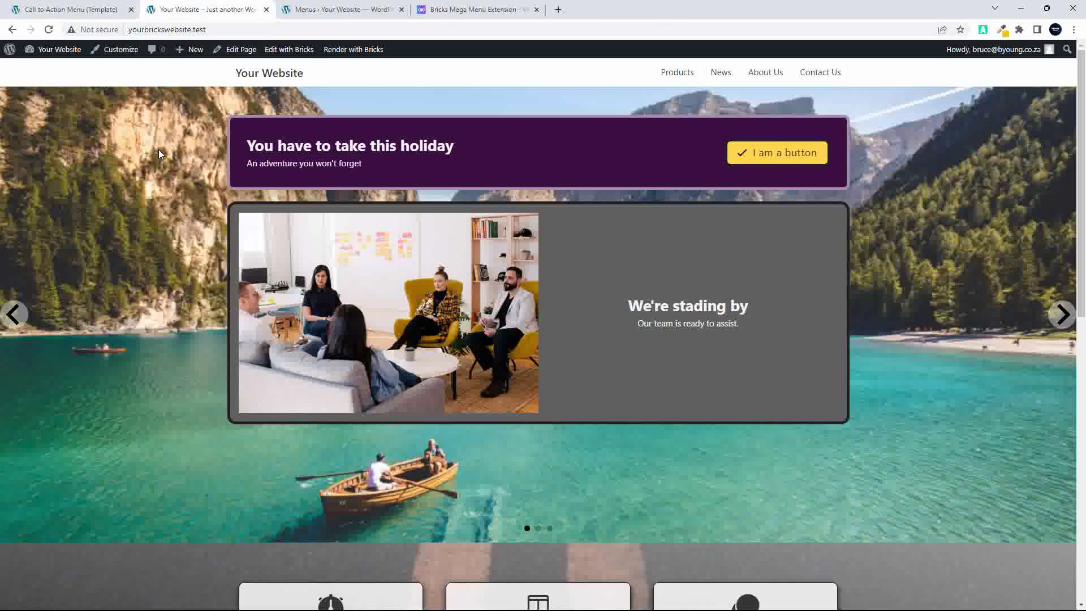
pyautogui.moveTo(721, 73)
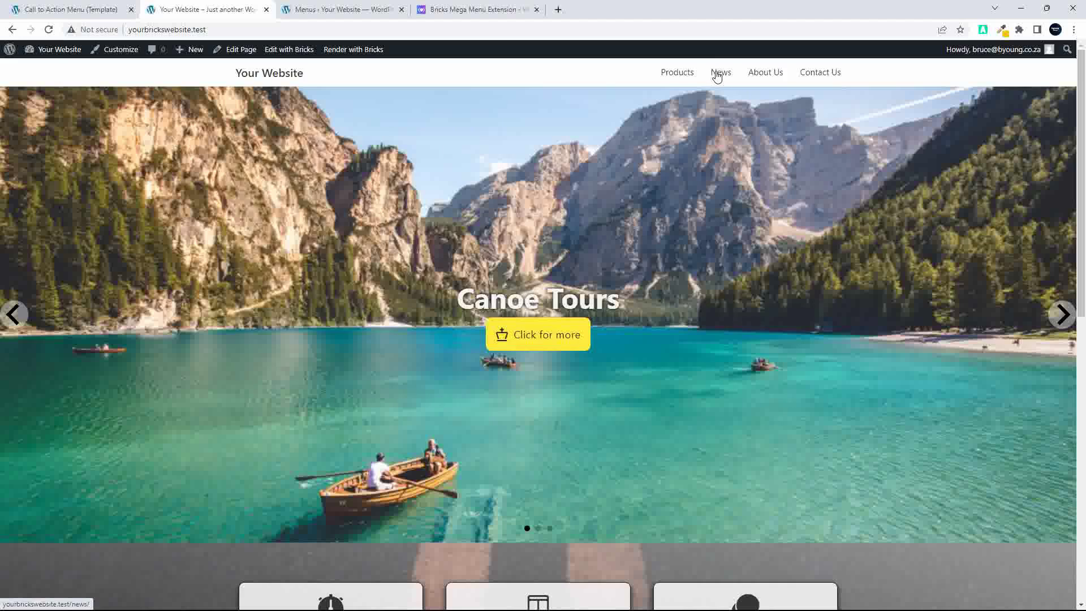
pyautogui.click(720, 73)
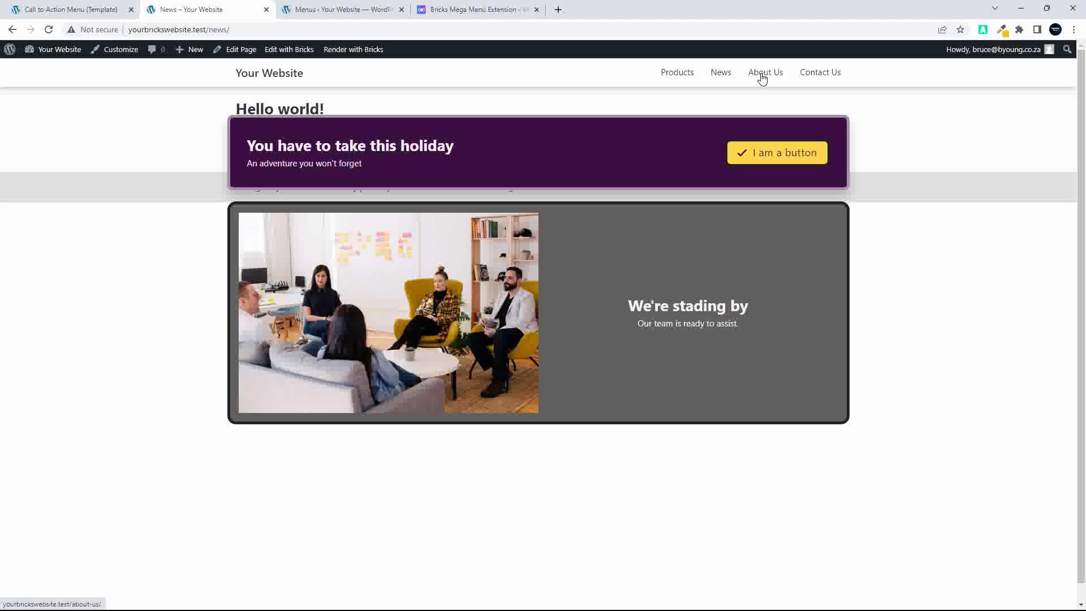
# - Select the photo's Code element in the template, and revisit the Bricks Mega Menu Extension page
pyautogui.click(93, 10)
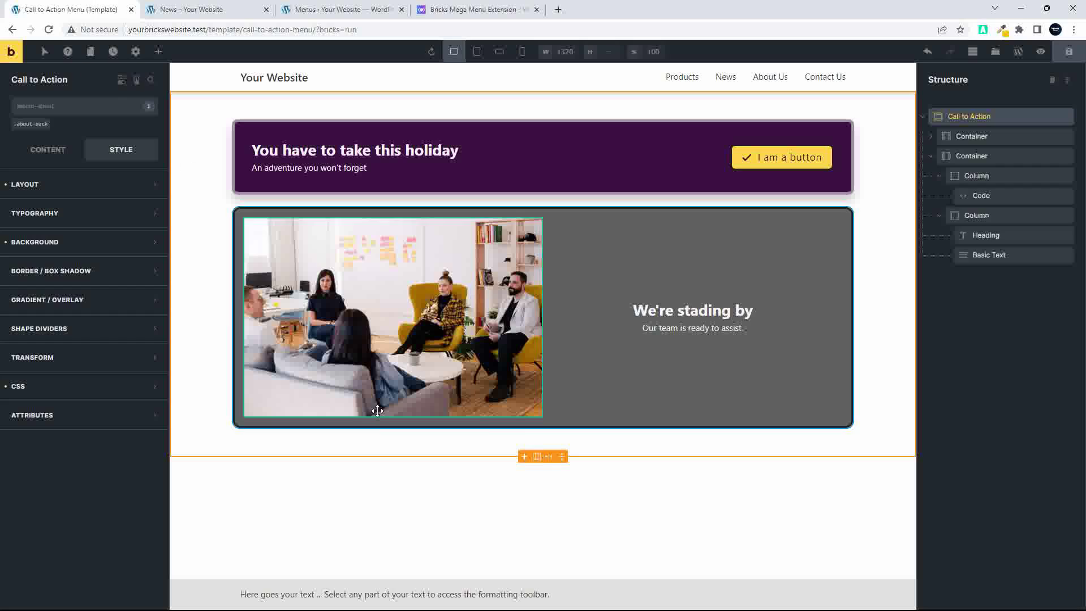
pyautogui.click(406, 366)
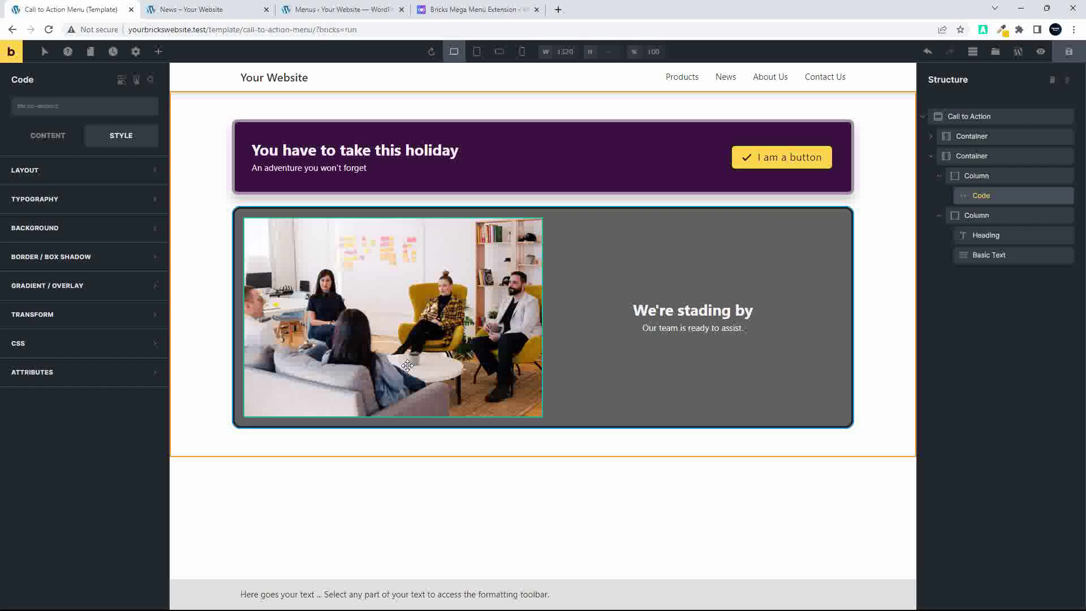
pyautogui.click(477, 9)
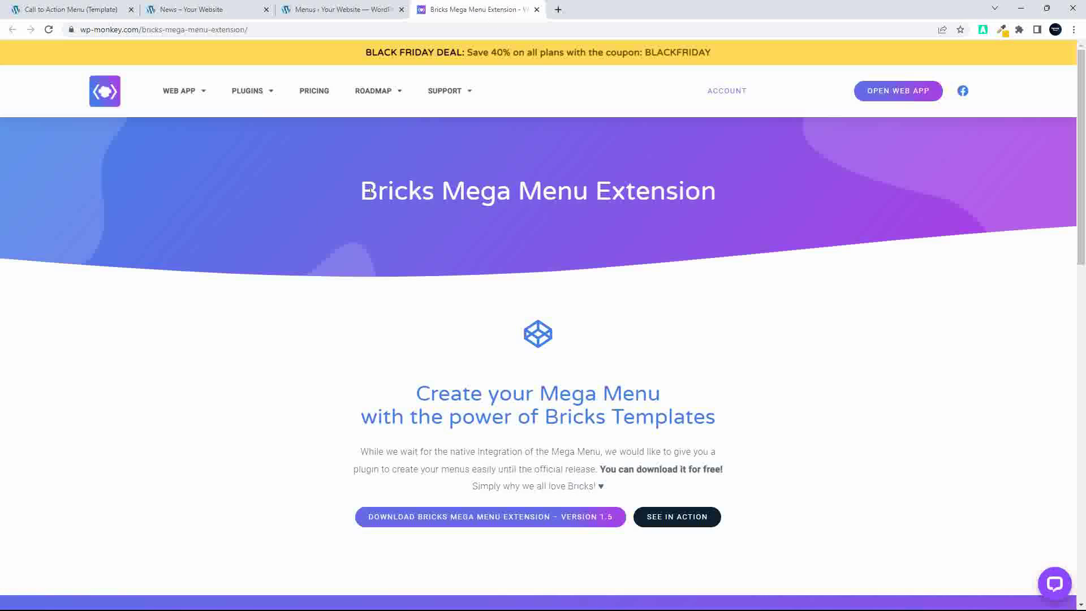
pyautogui.moveTo(378, 193); pyautogui.dragTo(727, 201)
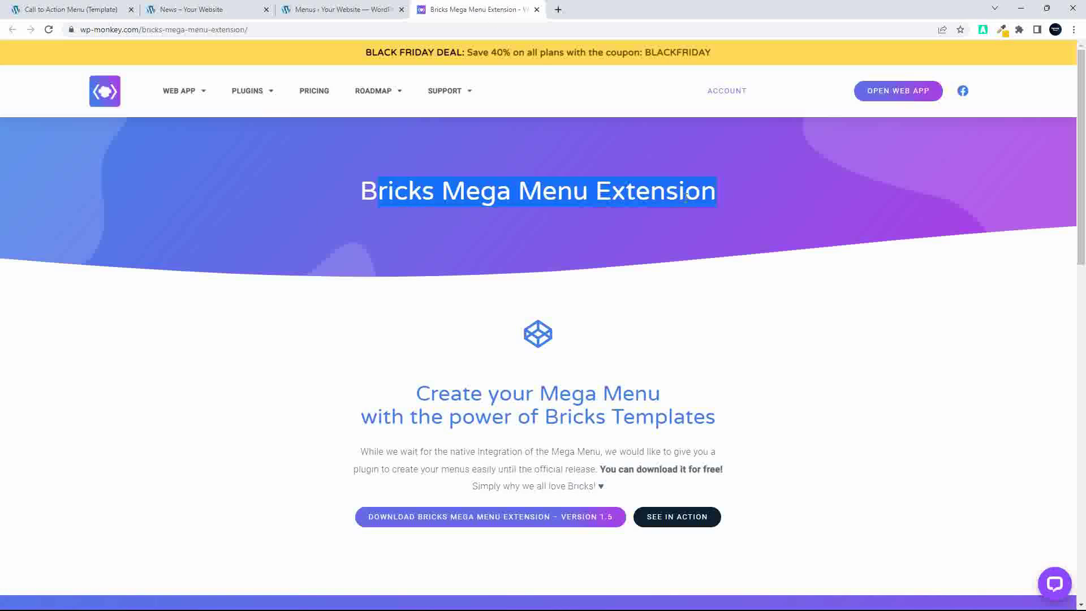
pyautogui.click(676, 220)
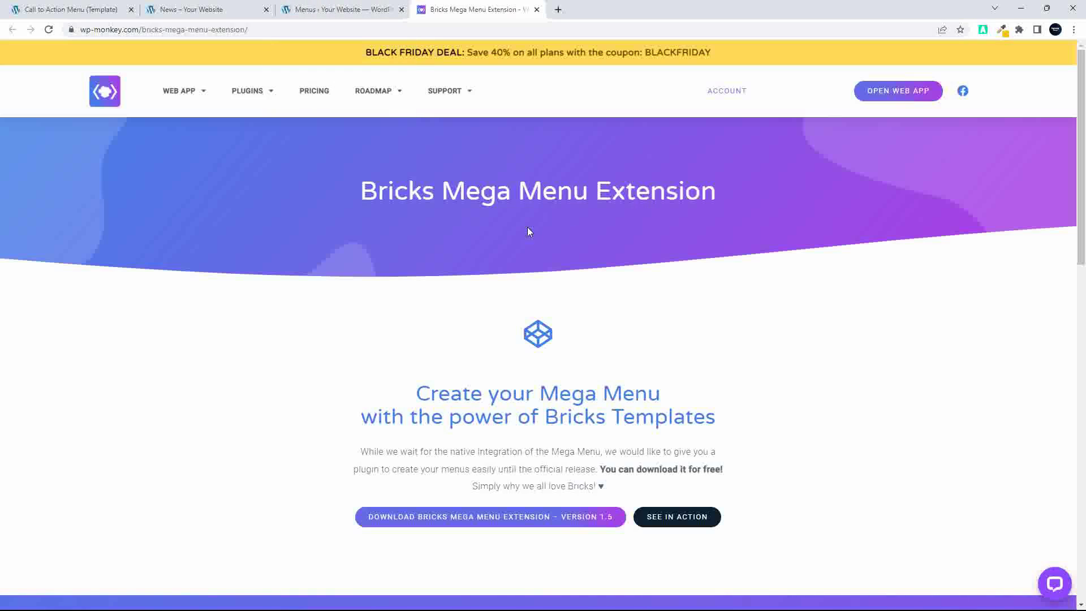
# - View the Main menu's structure in the WordPress admin, and show the About Us mega menu on the News page
pyautogui.click(312, 13)
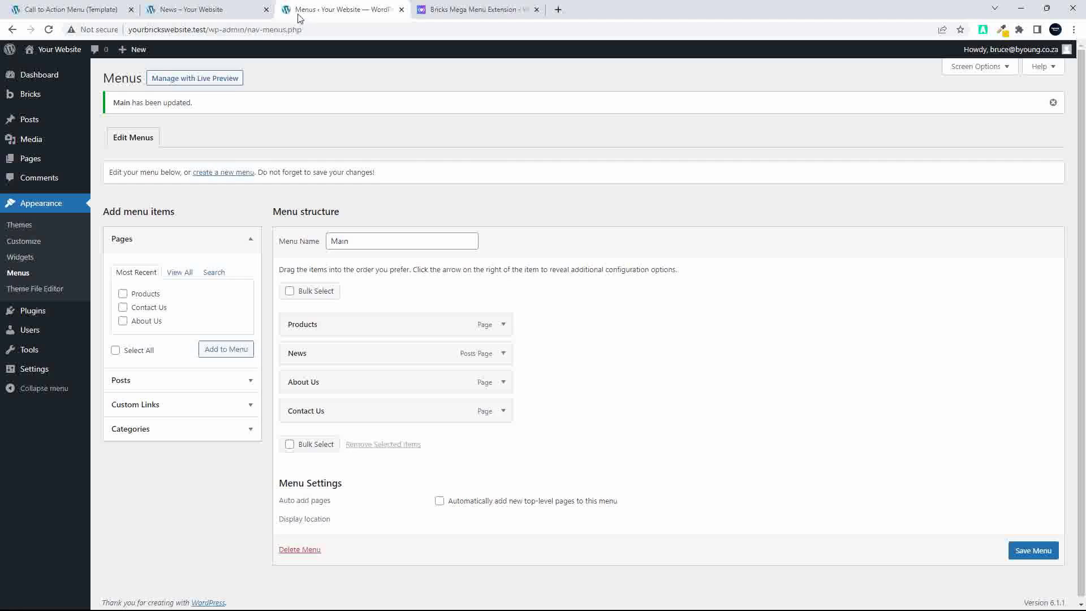
pyautogui.click(229, 17)
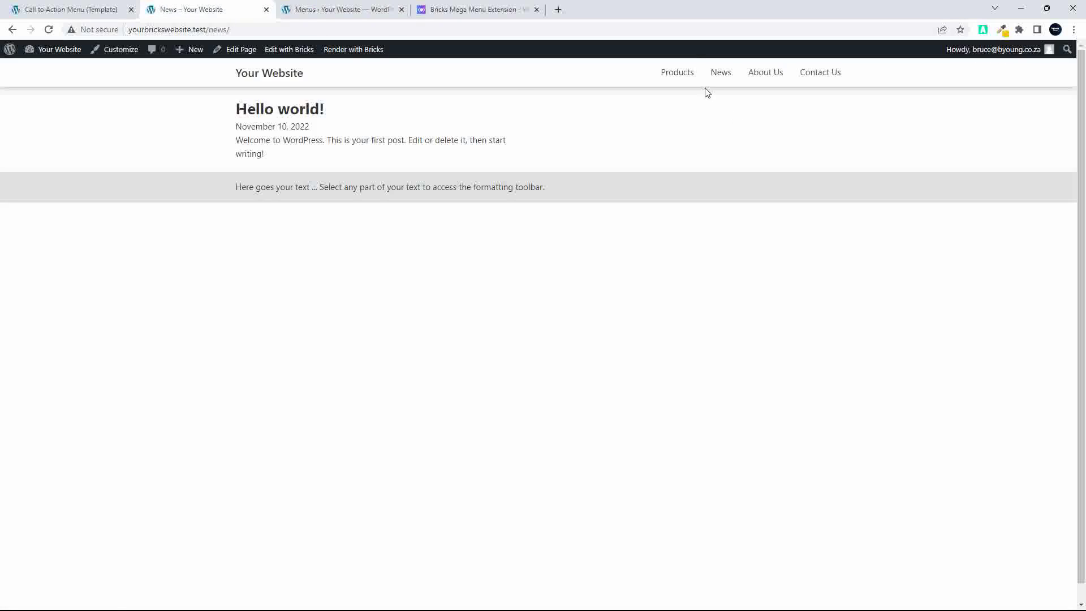
pyautogui.moveTo(759, 78)
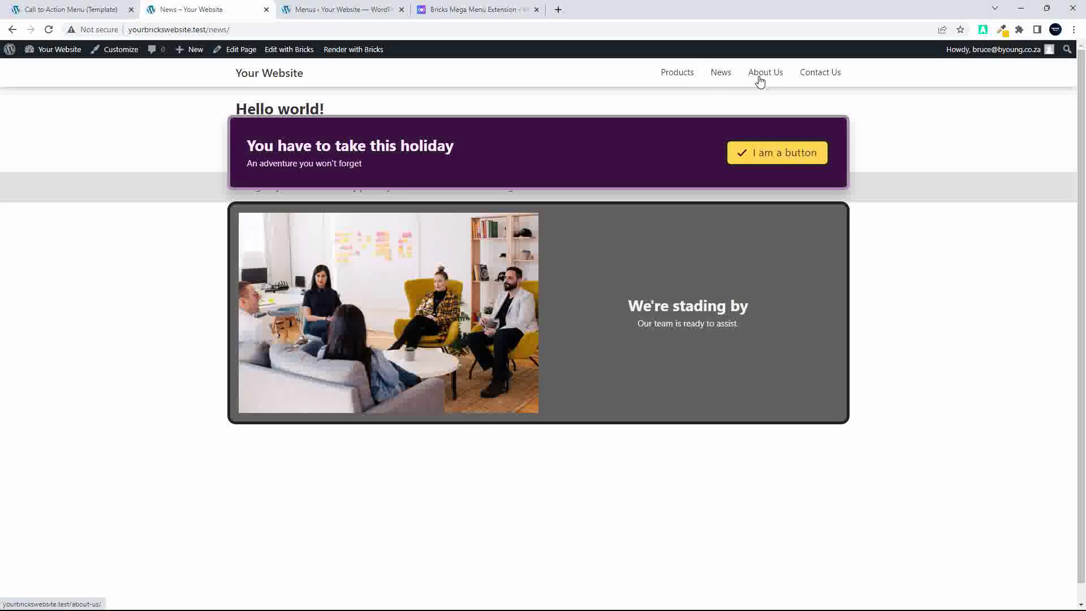